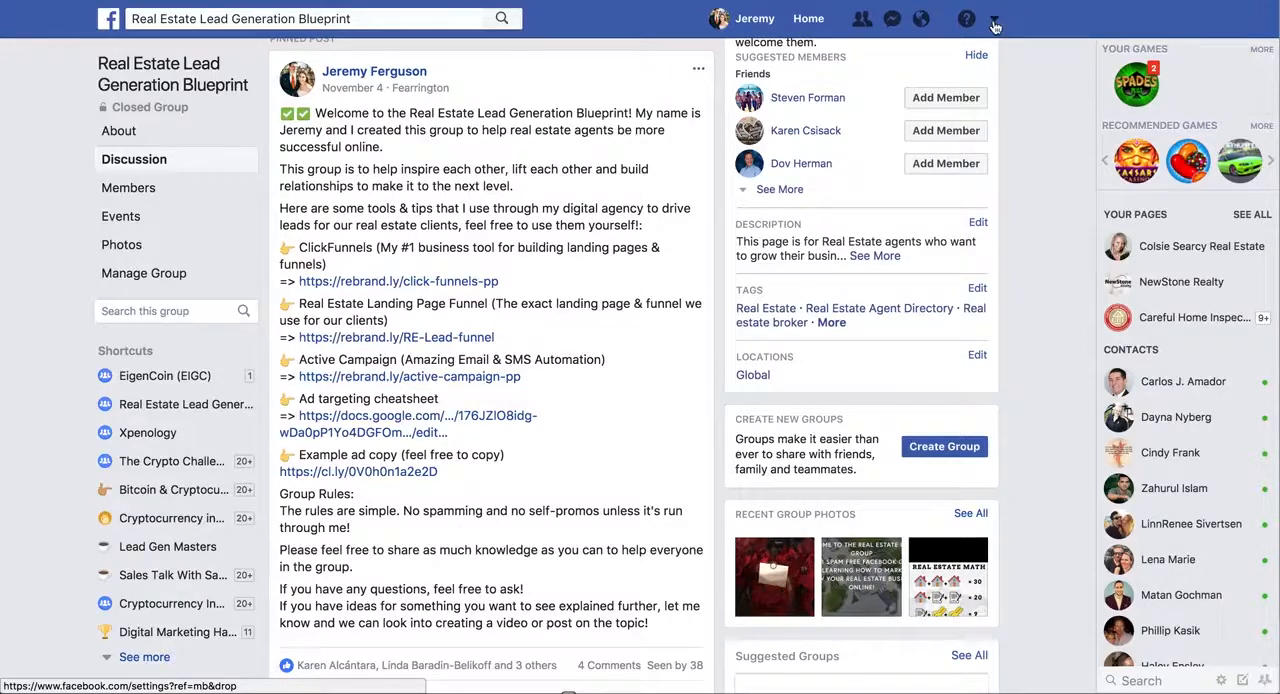
Switch from the Facebook group to Ads Manager and start a new ad with the Engagement objective
left_click(995, 22)
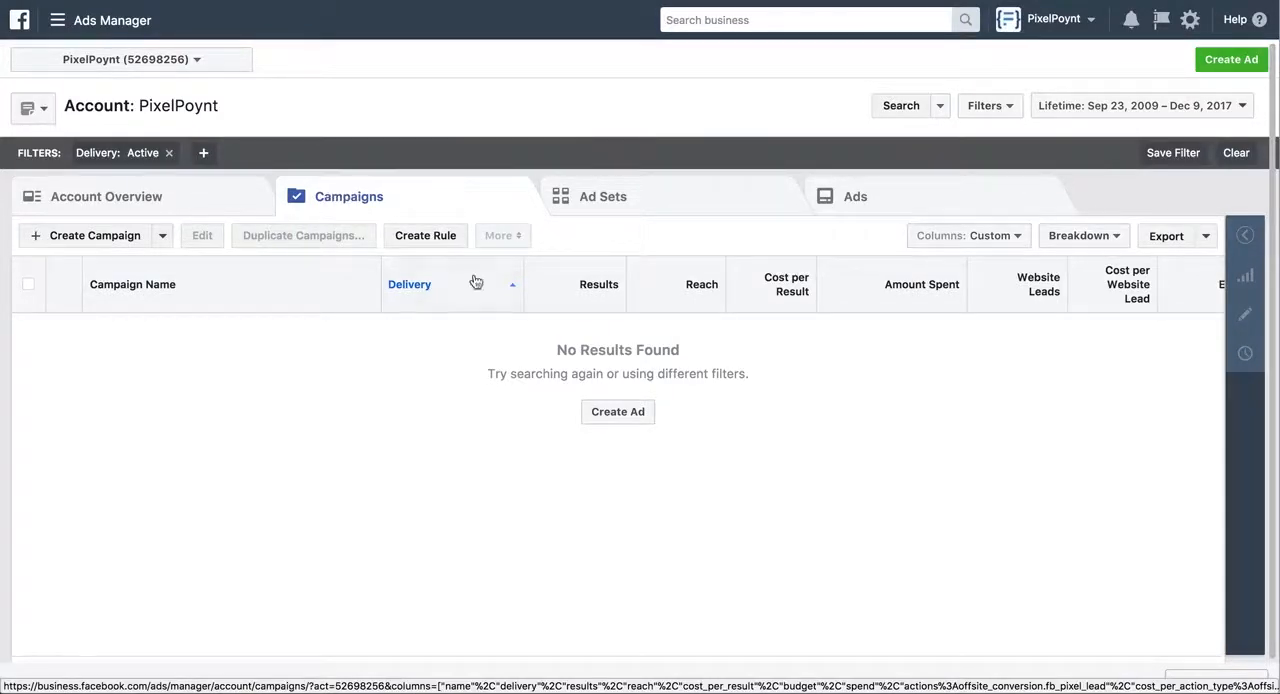
left_click(615, 413)
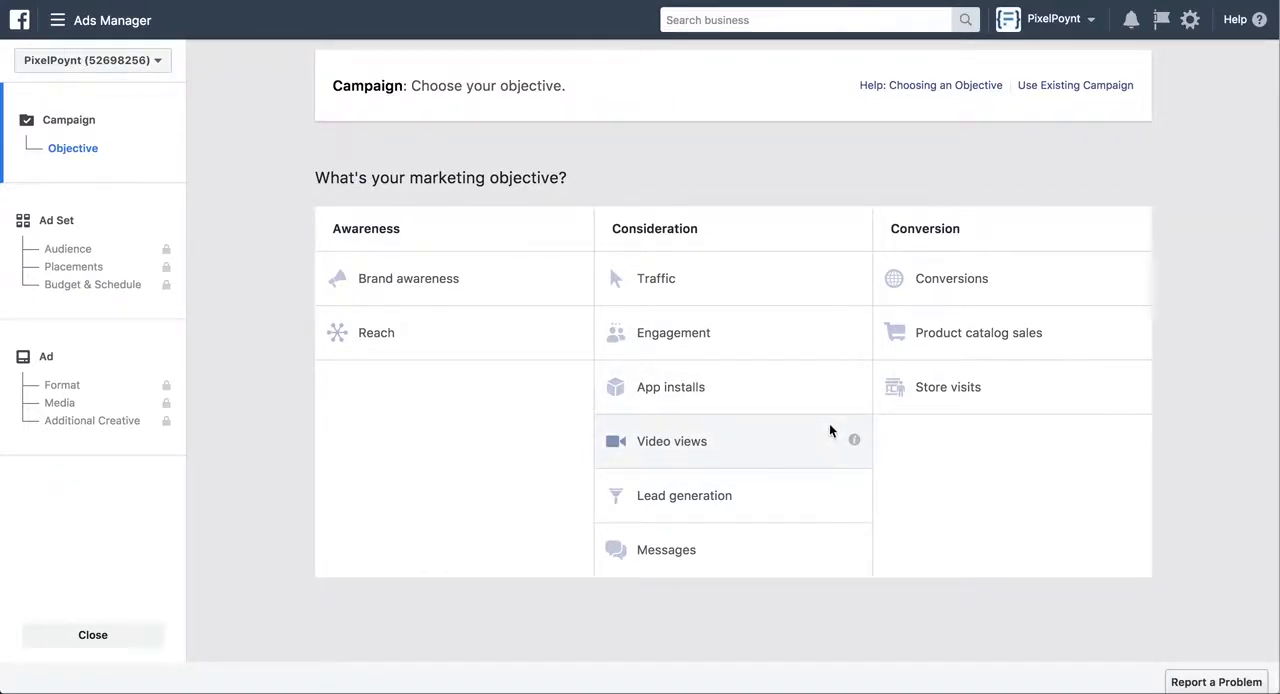
left_click(684, 325)
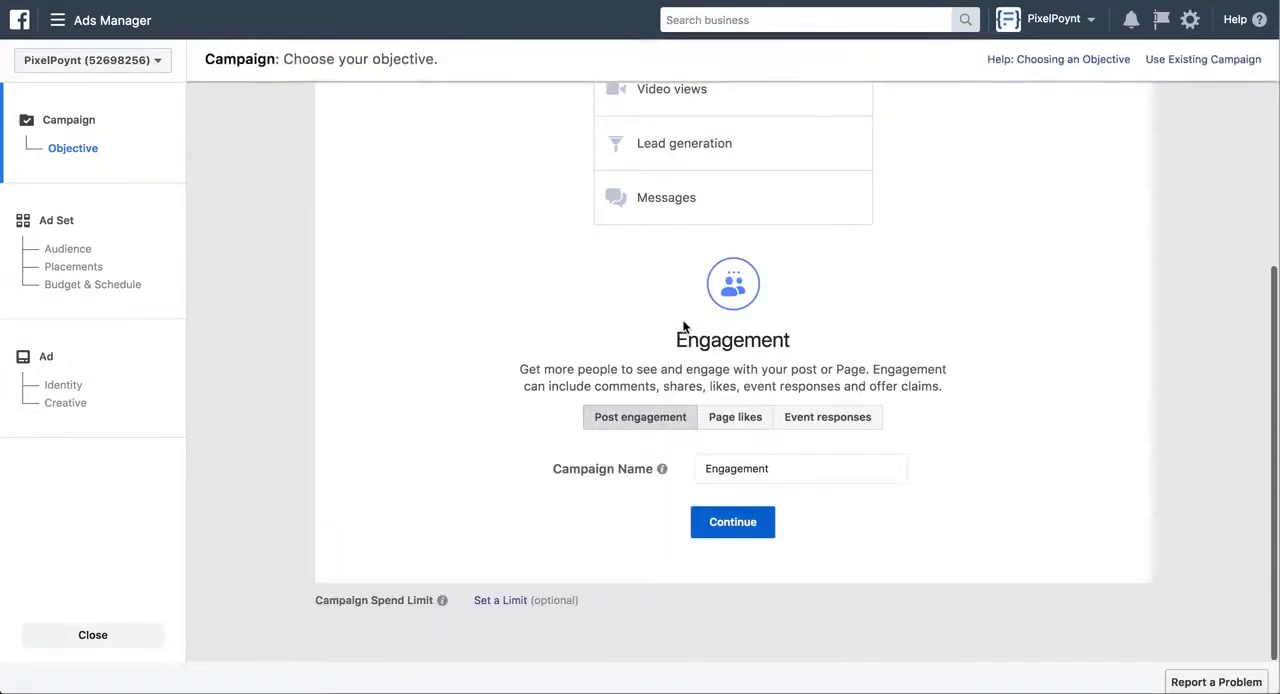
Name the campaign "Test - Engagement" and continue to the ad set settings
double_click(770, 468)
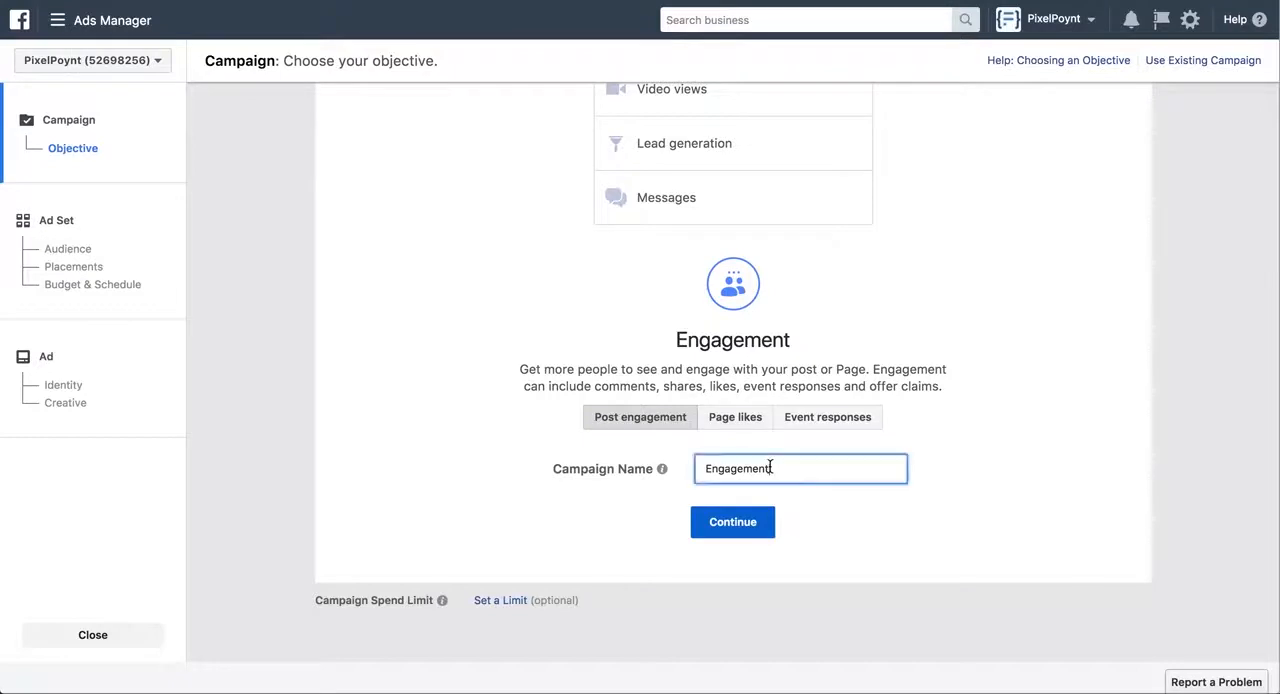
type("Test - Engagement")
left_click(738, 533)
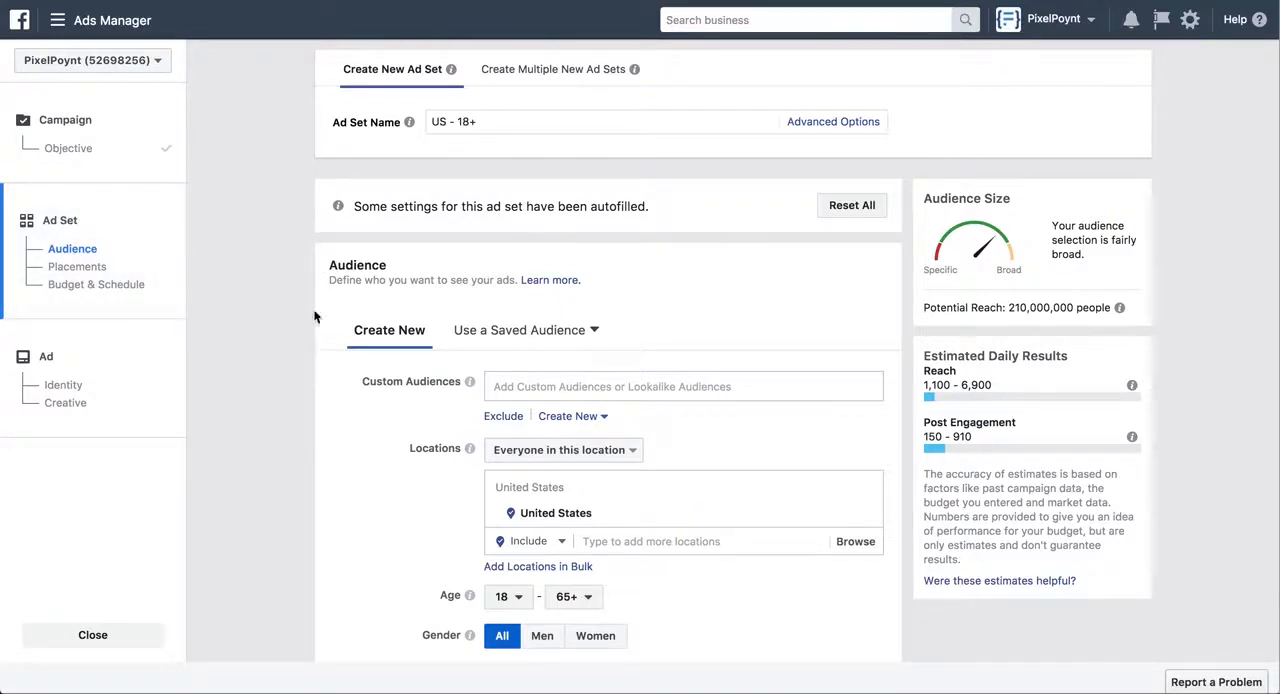
Rename the ad set as "Test - Engagement - City"
scroll(310, 320, "down", 1)
scroll(310, 321, "up", 1)
left_click(496, 121)
key("ctrl+a")
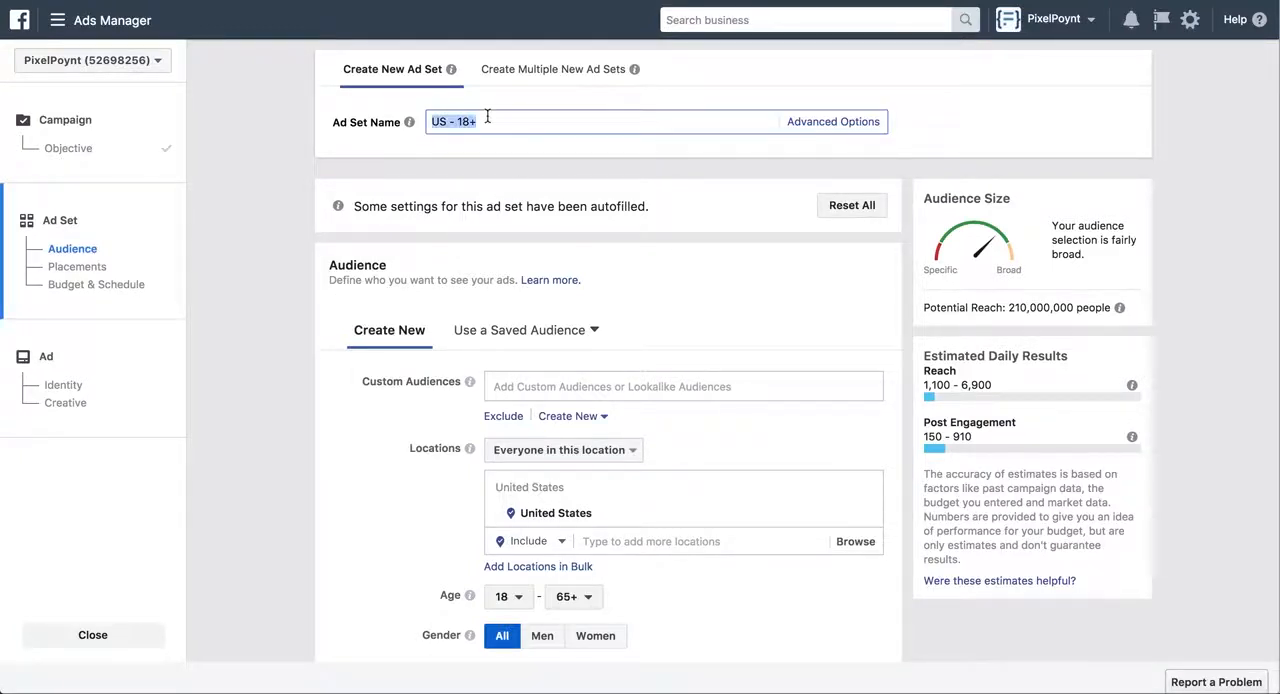
type("Test - Engagement - City")
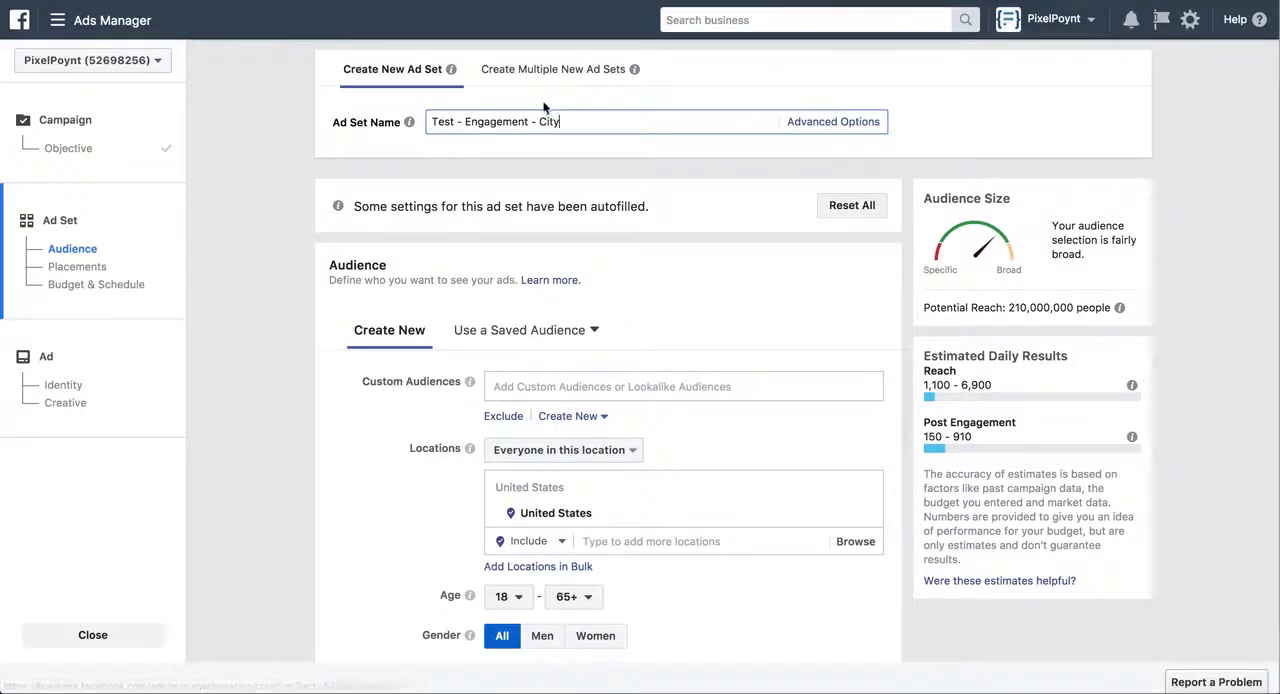
Check the age range in the PixelPoynt.com FB Ad Targeting document in Google Docs, and set the audience's minimum age to 26 in Ads Manager
mouse_move(469, 381)
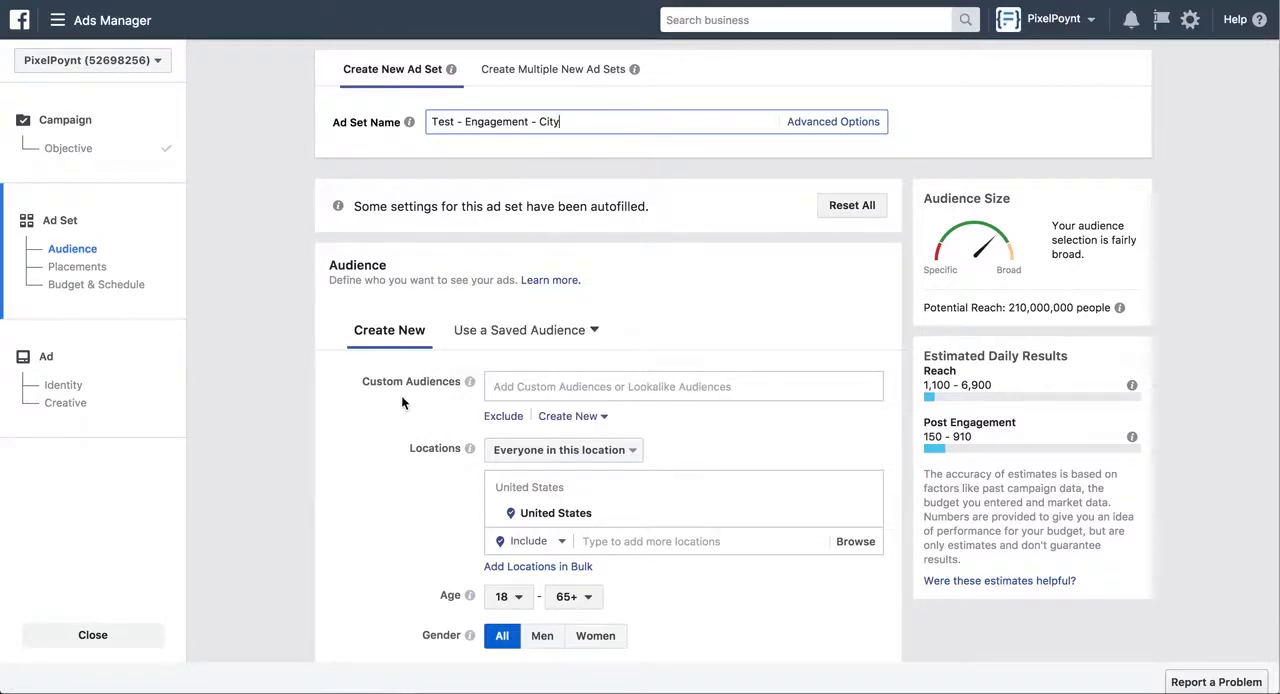
scroll(338, 407, "down", 1)
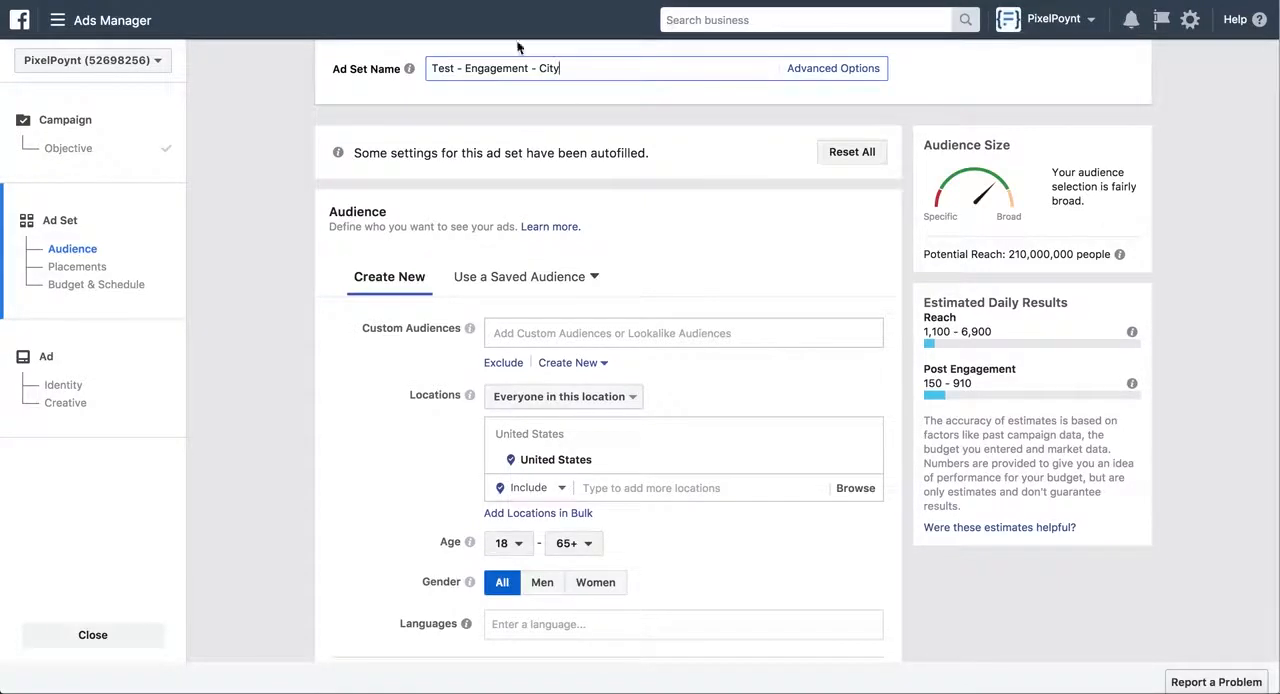
key("ctrl+Tab")
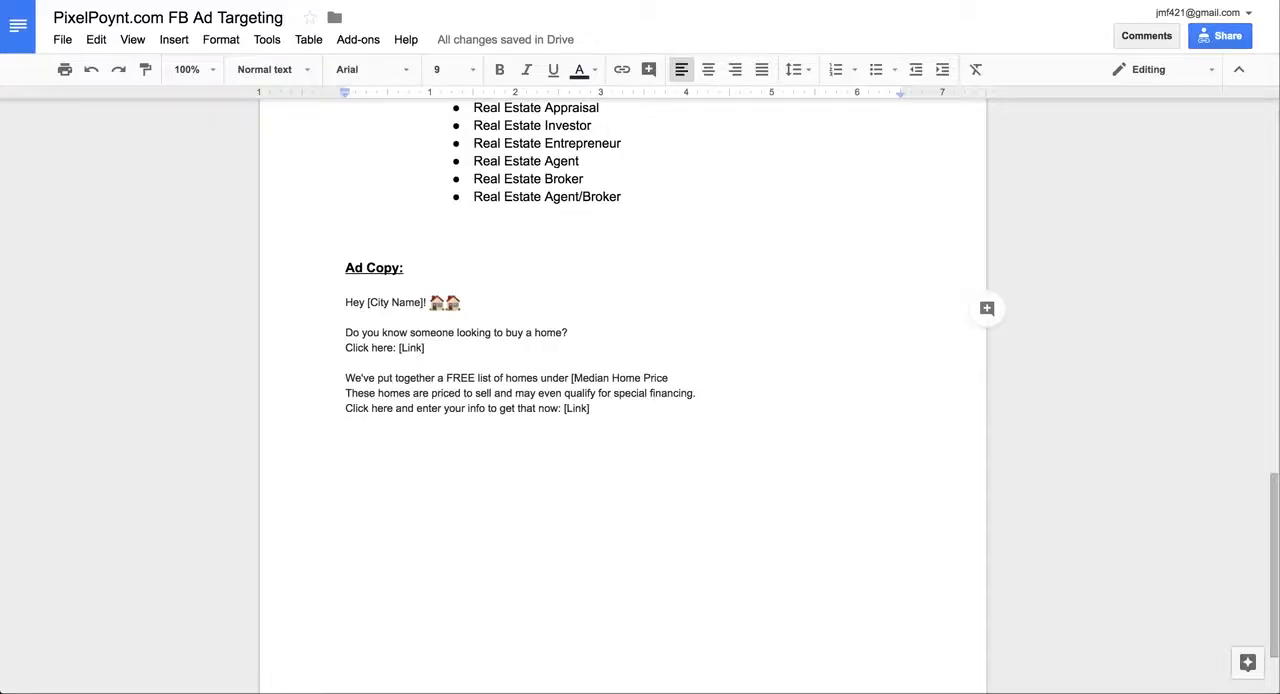
scroll(305, 409, "up", 15)
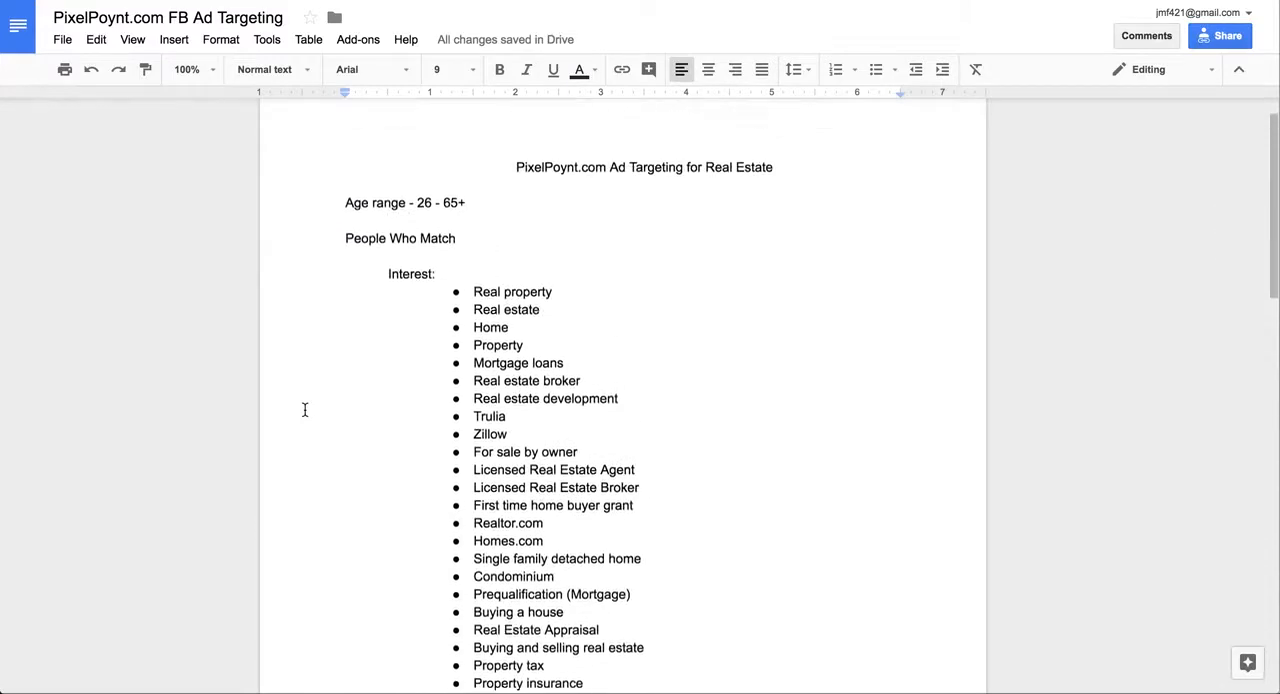
scroll(305, 409, "up", 1)
scroll(305, 409, "down", 3)
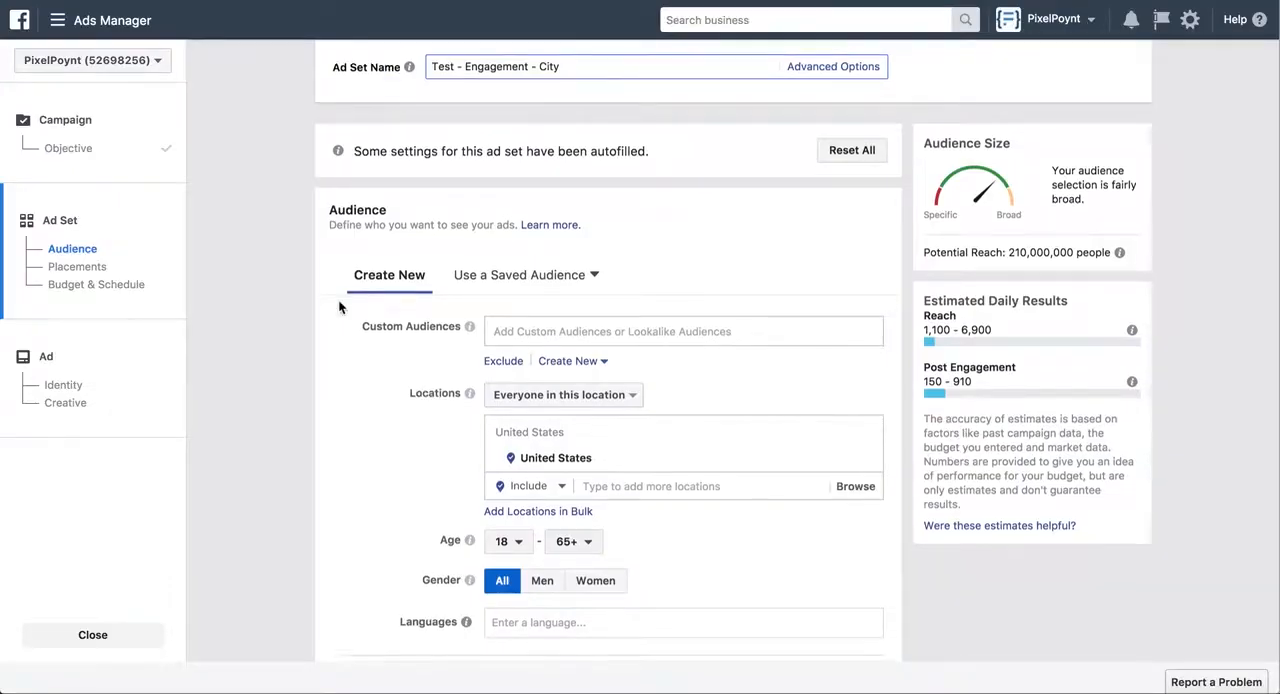
scroll(527, 503, "down", 1)
left_click(527, 503)
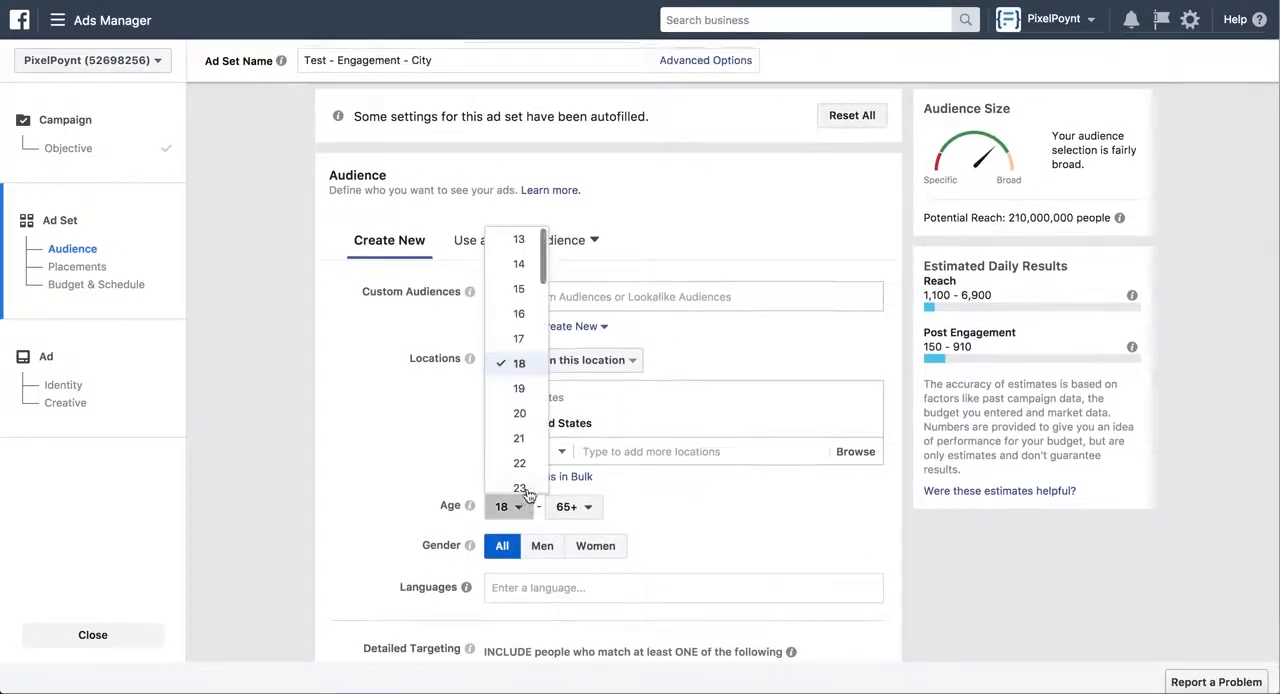
scroll(528, 460, "down", 3)
left_click(520, 434)
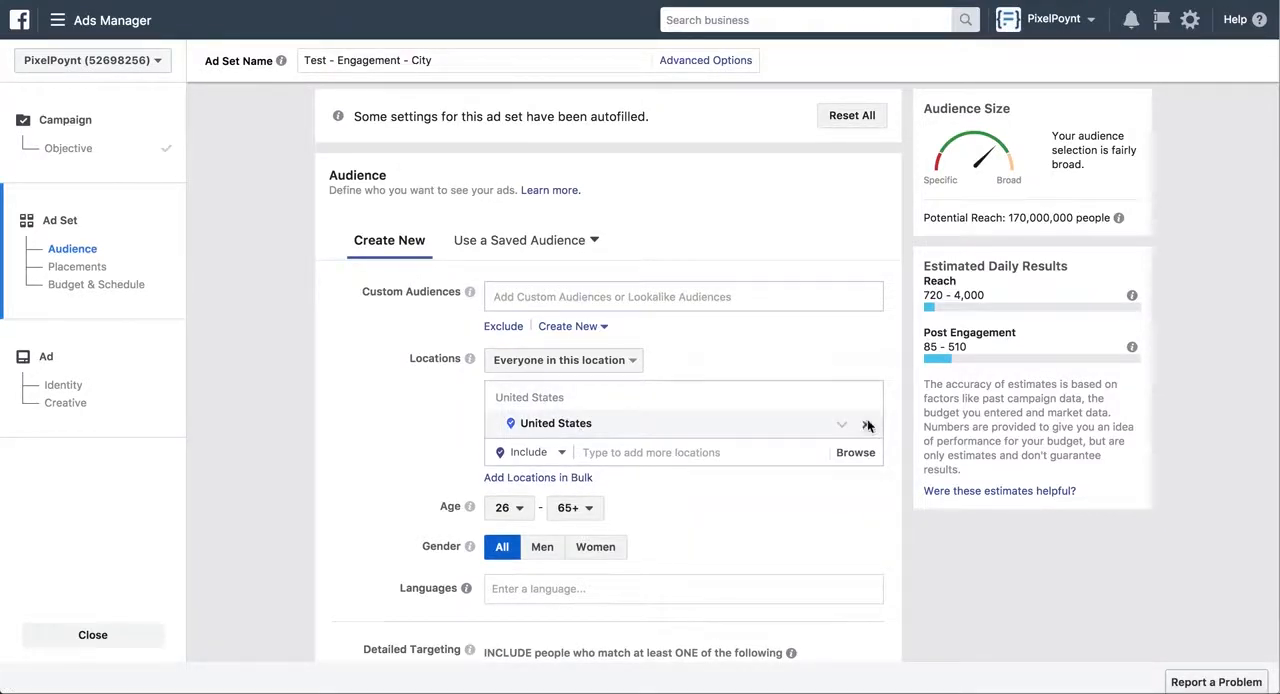
Replace the United States with Chicago, Illinois as the audience's targeted location
left_click(867, 424)
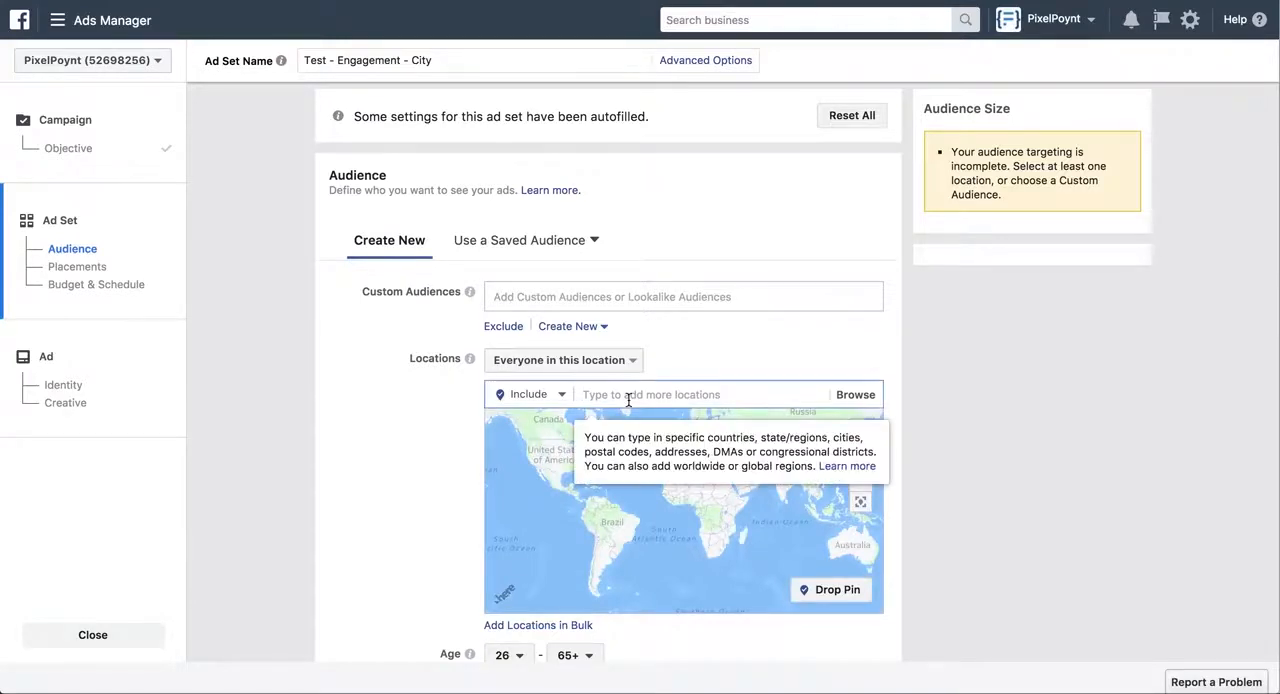
type("Chic")
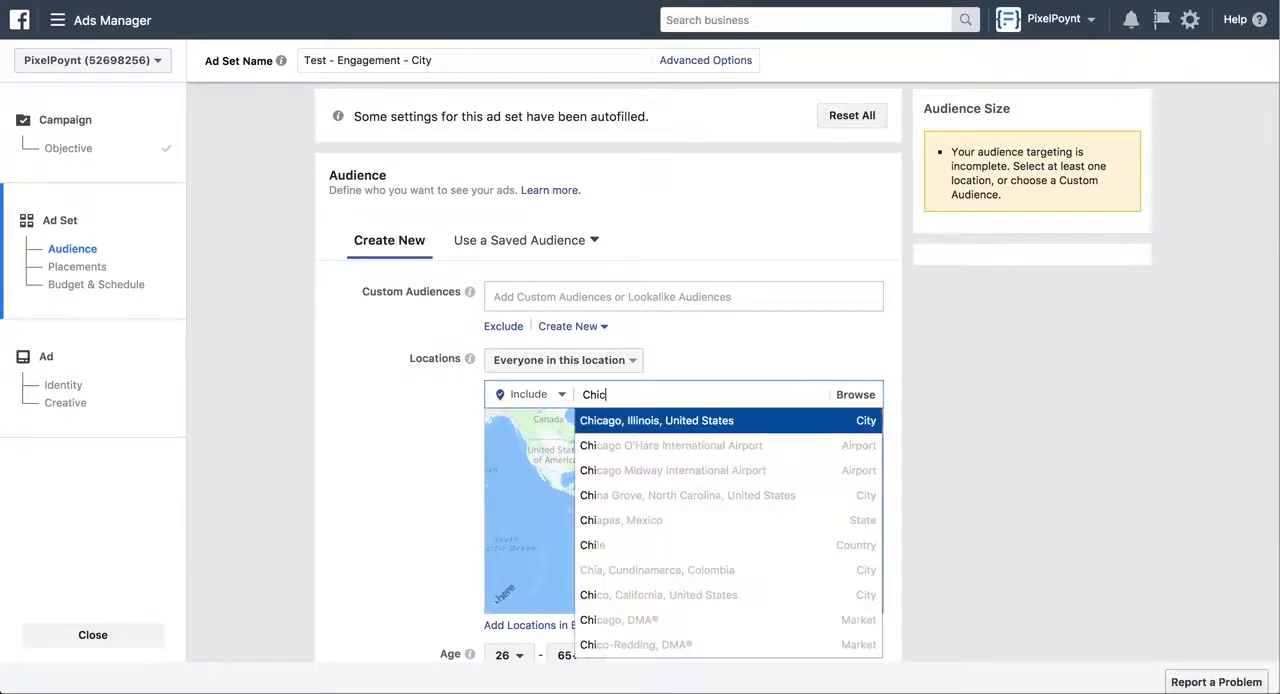
left_click(666, 421)
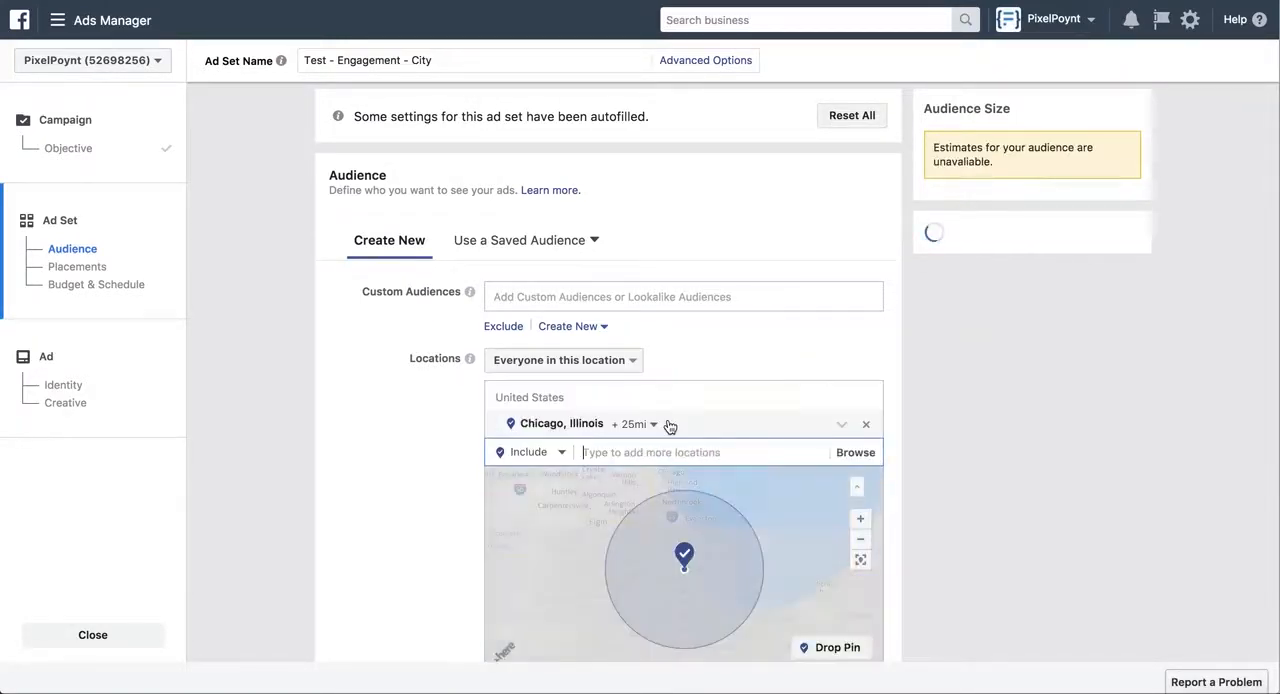
Try a 10-mile and a 50-mile targeting radius around Chicago
left_click(650, 424)
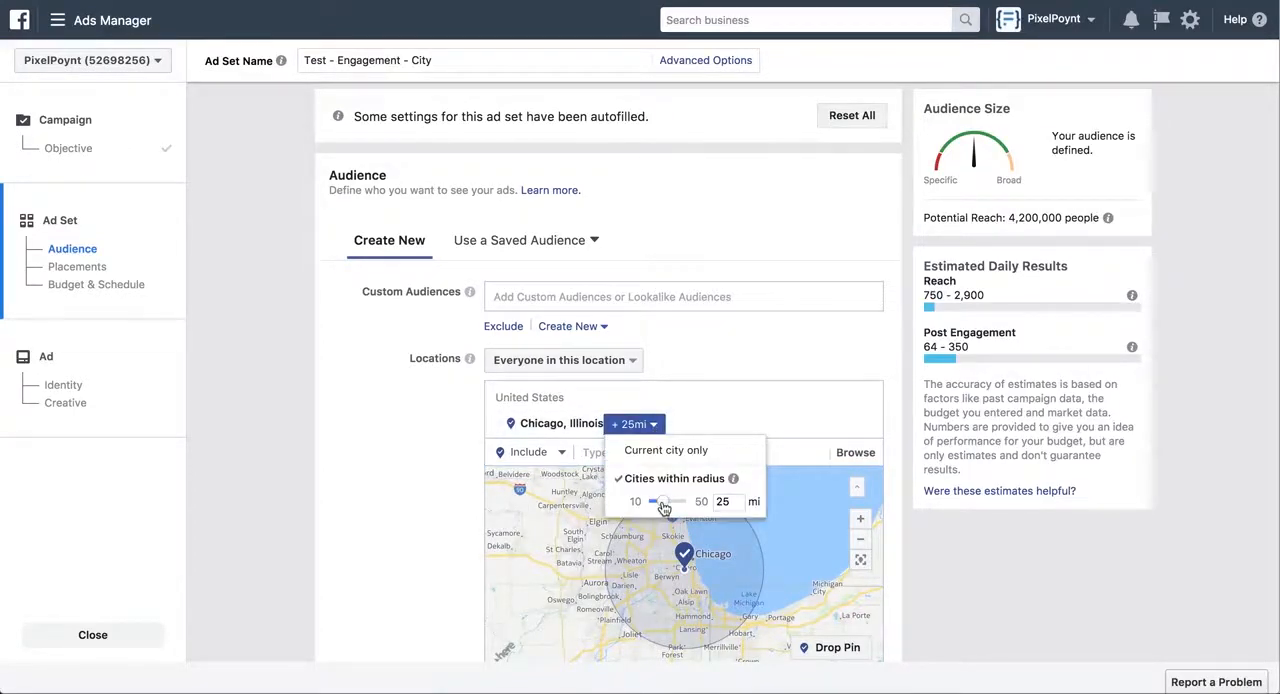
left_click_drag(663, 507, 646, 507)
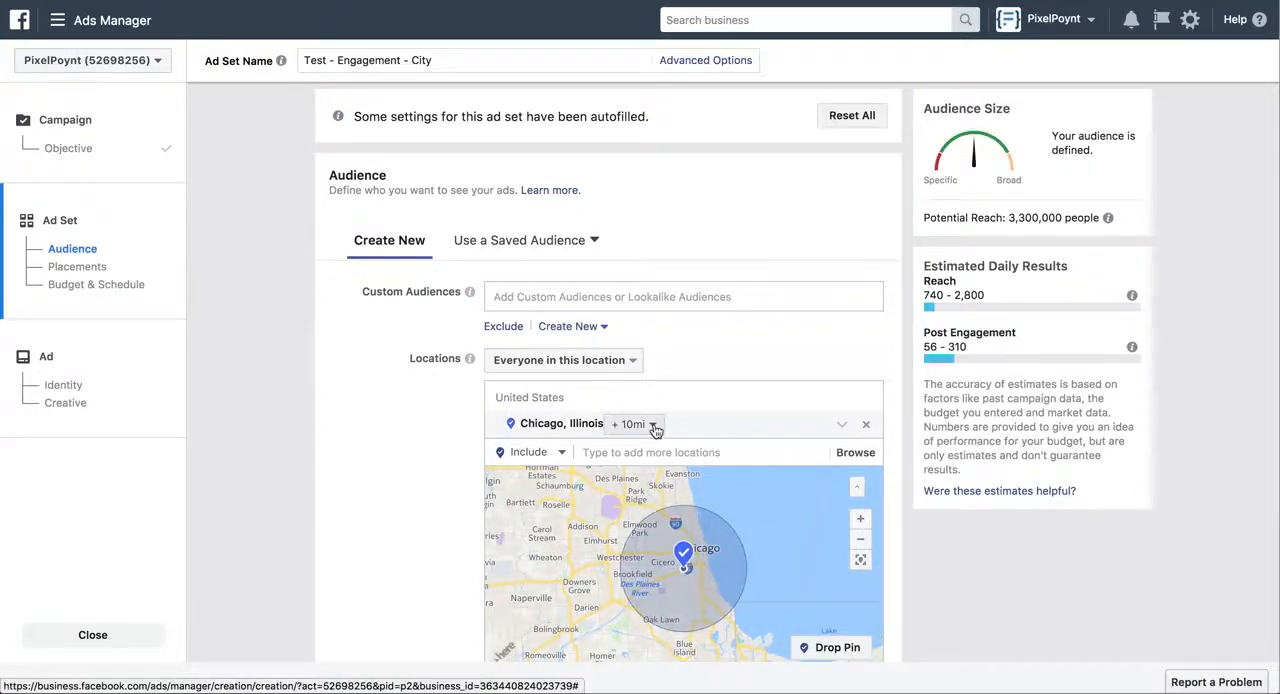
left_click(653, 425)
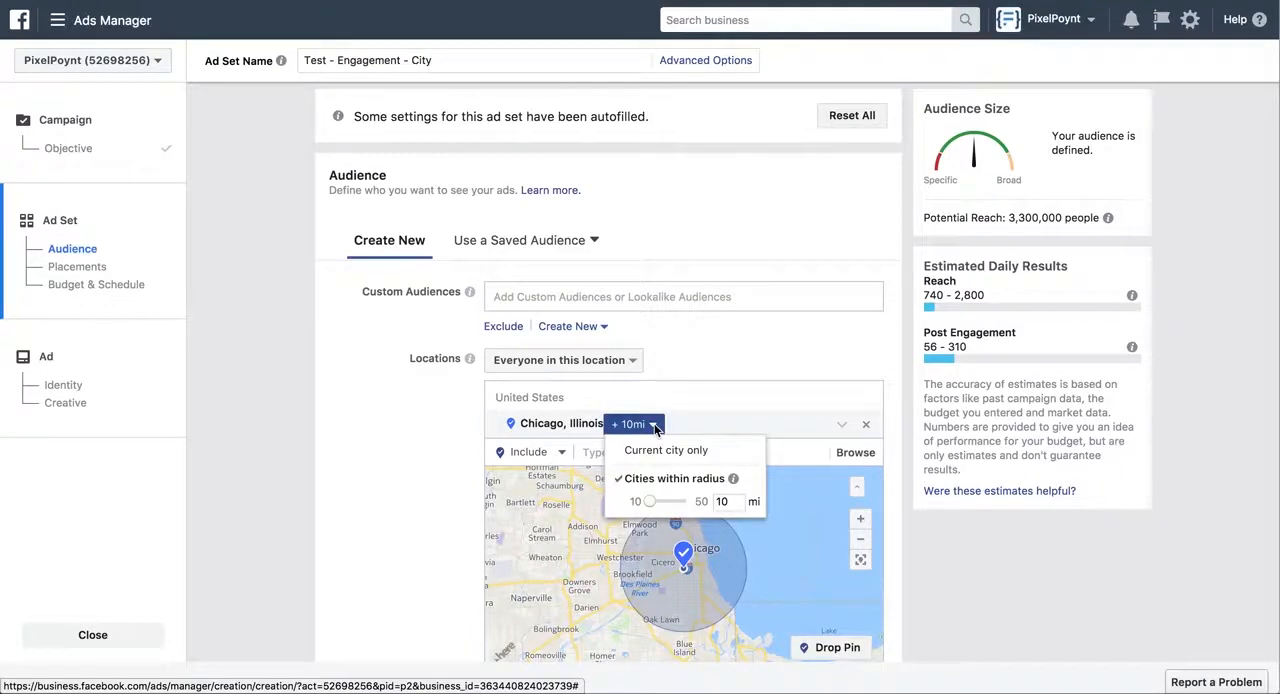
left_click_drag(649, 501, 697, 509)
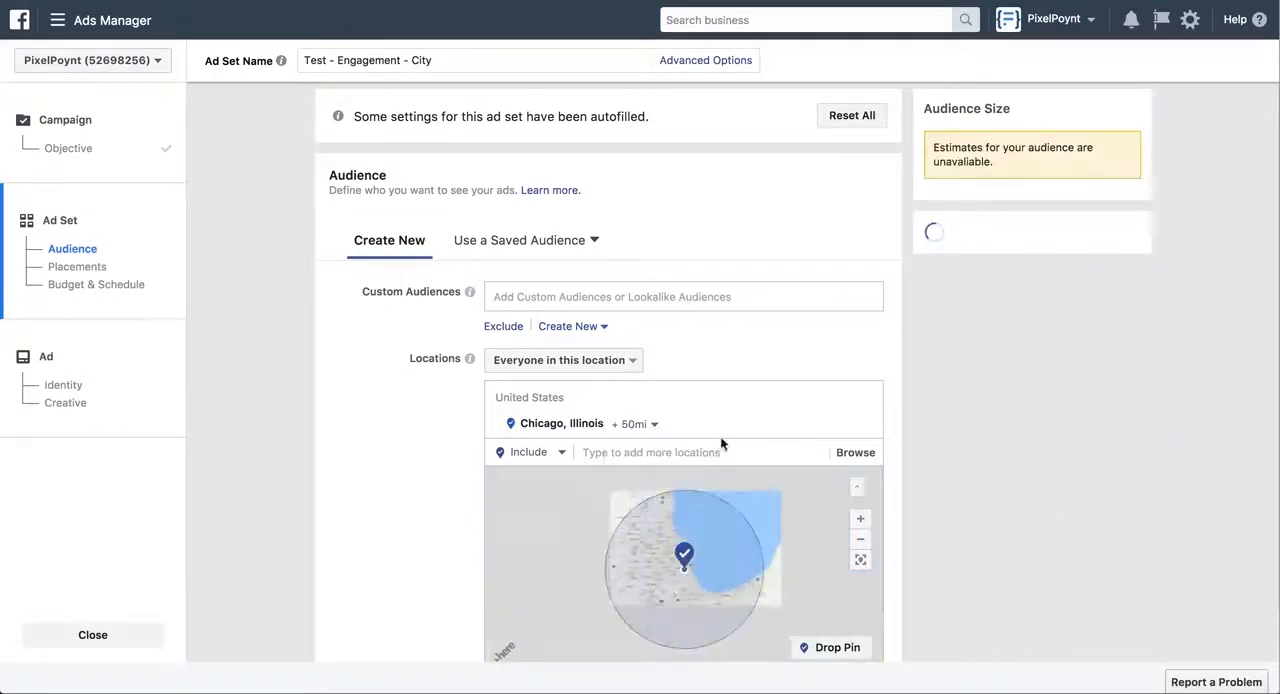
Limit the Chicago location to the current city only
left_click(645, 424)
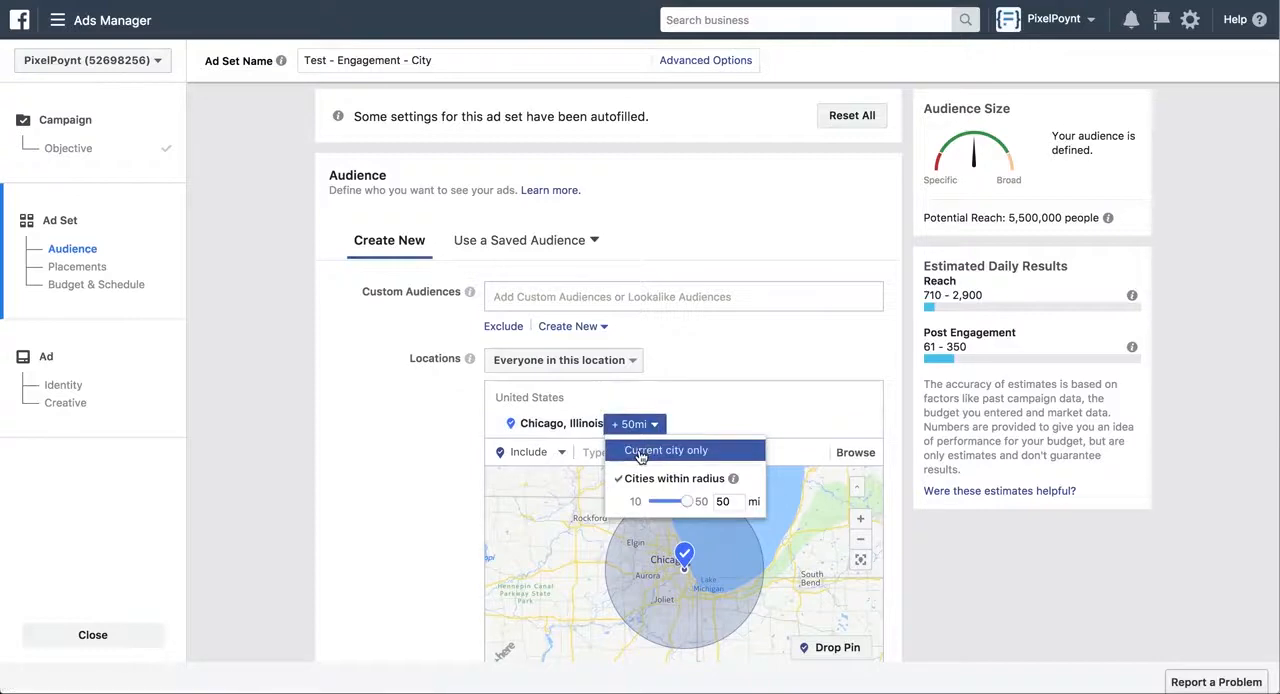
left_click(641, 452)
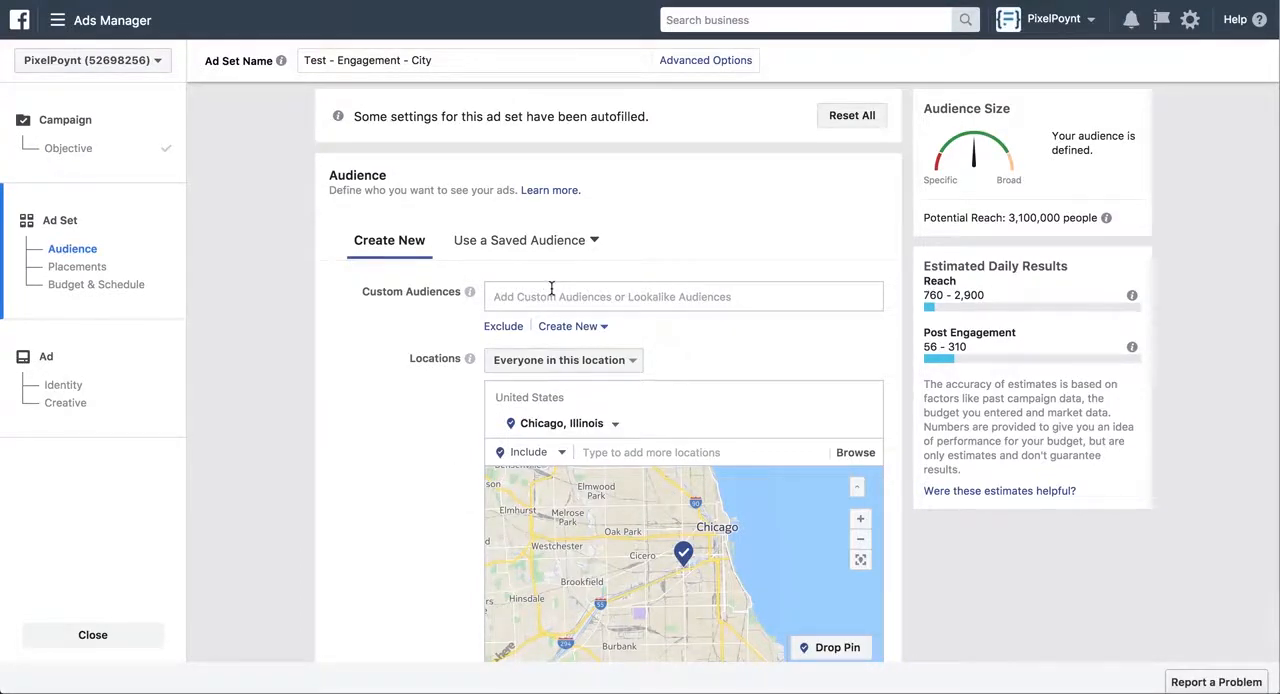
Review the interest list in the Google Docs targeting document, and add Zillow as an interest to the ad set's detailed targeting
scroll(423, 356, "down", 5)
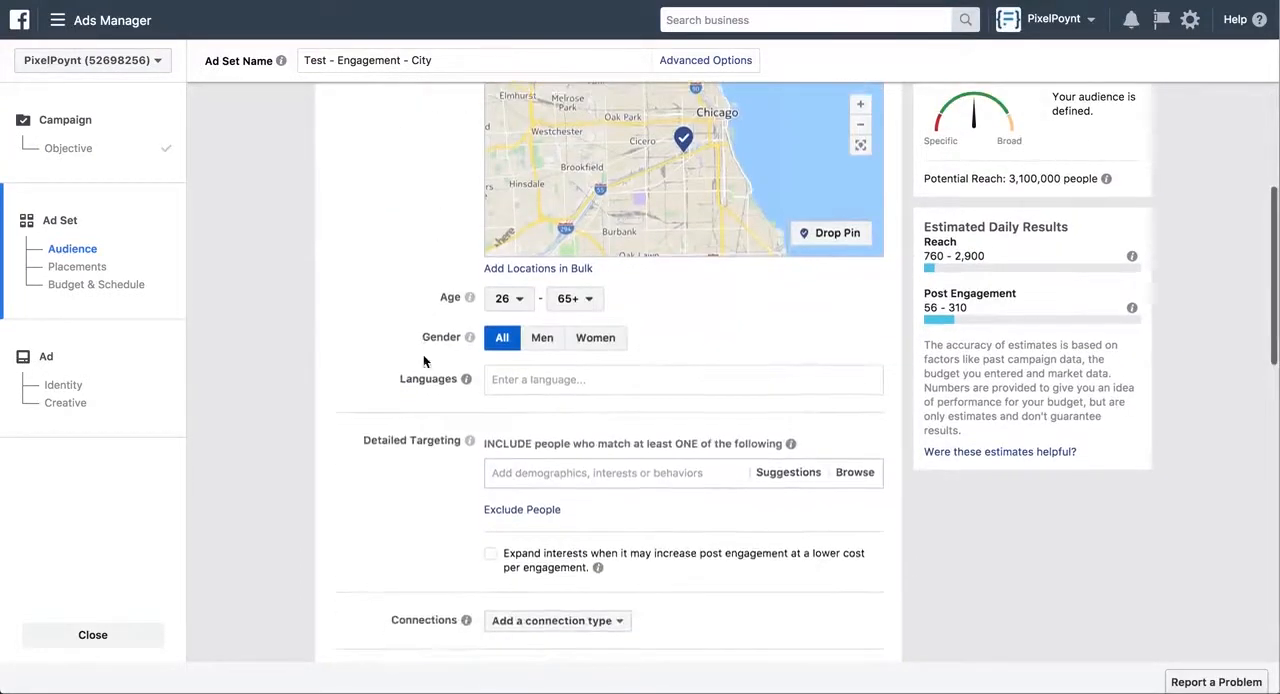
scroll(423, 356, "down", 1)
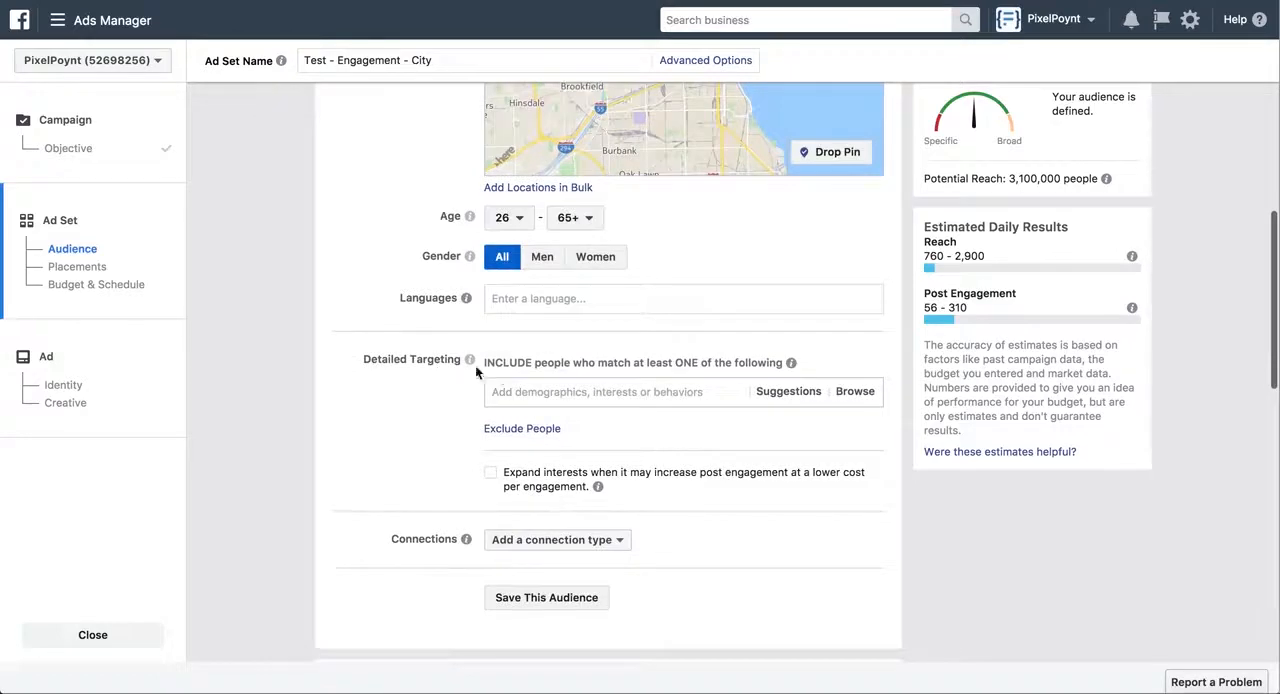
left_click(537, 393)
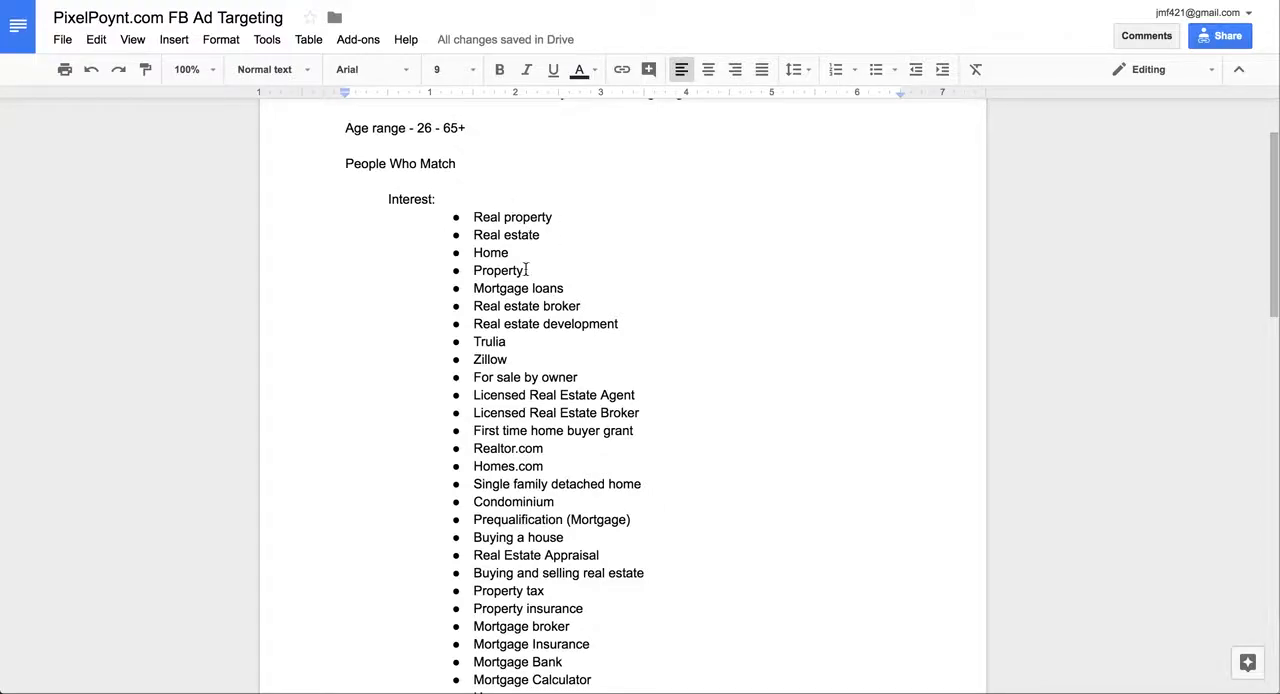
scroll(505, 257, "down", 2)
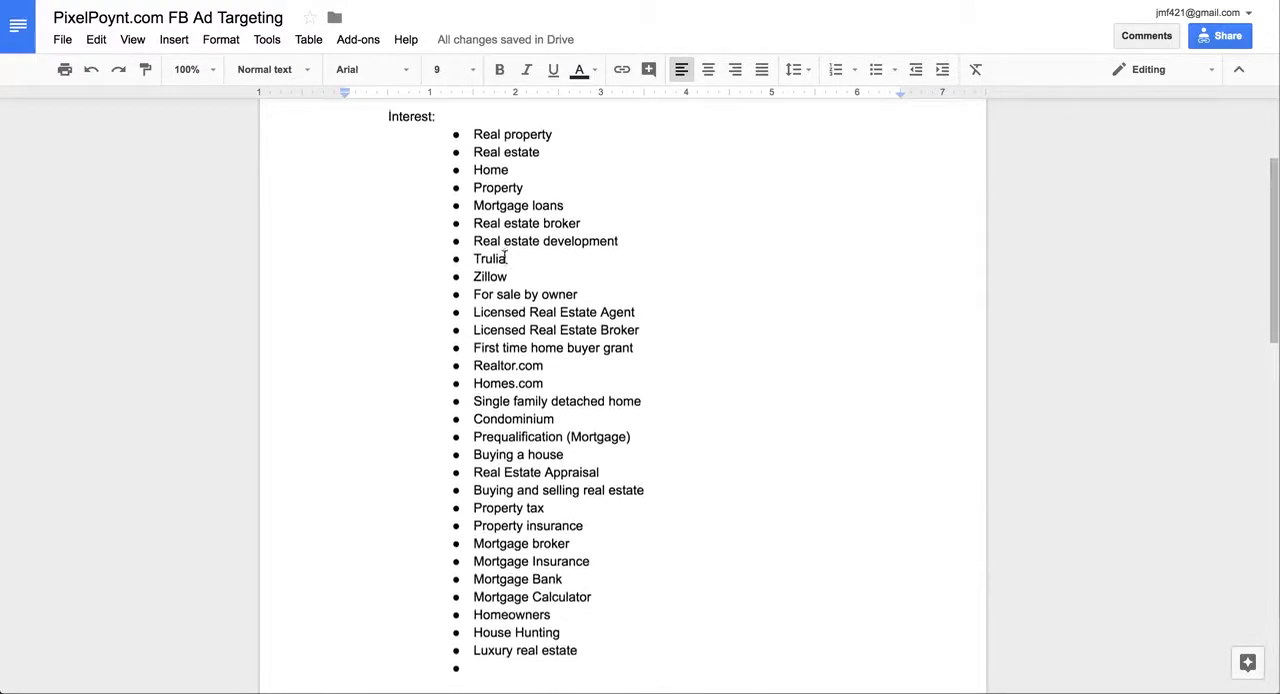
scroll(505, 256, "up", 3)
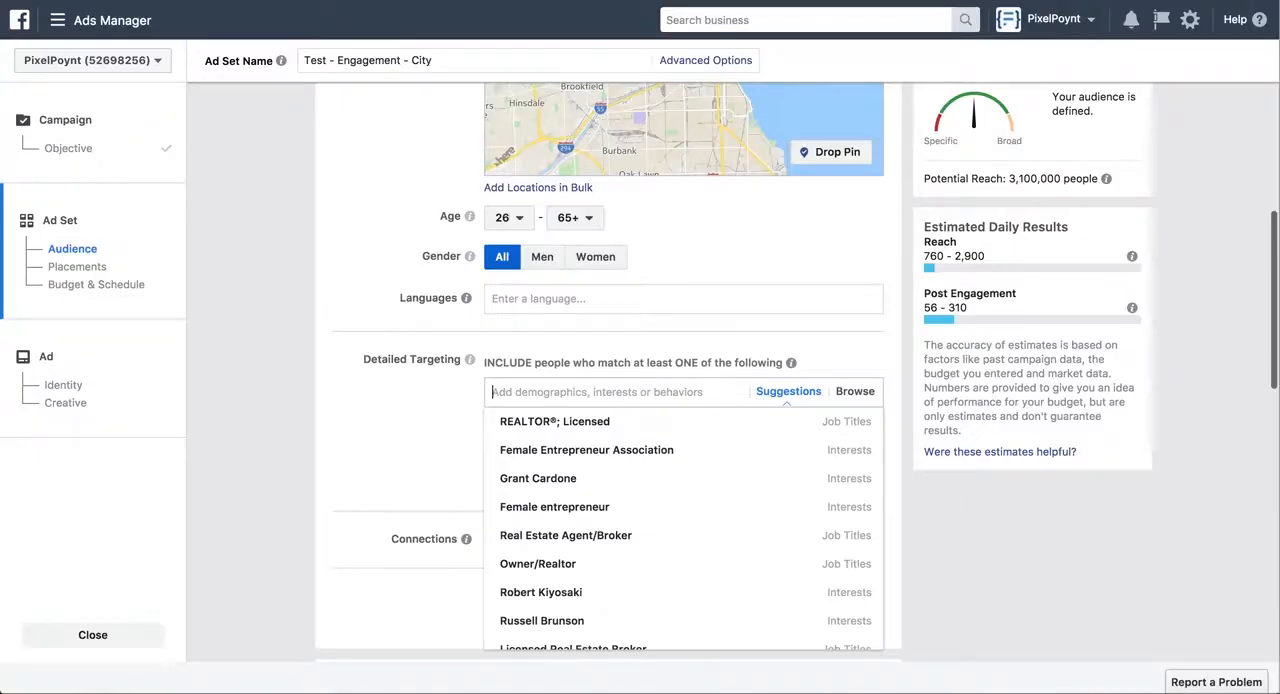
type("zil")
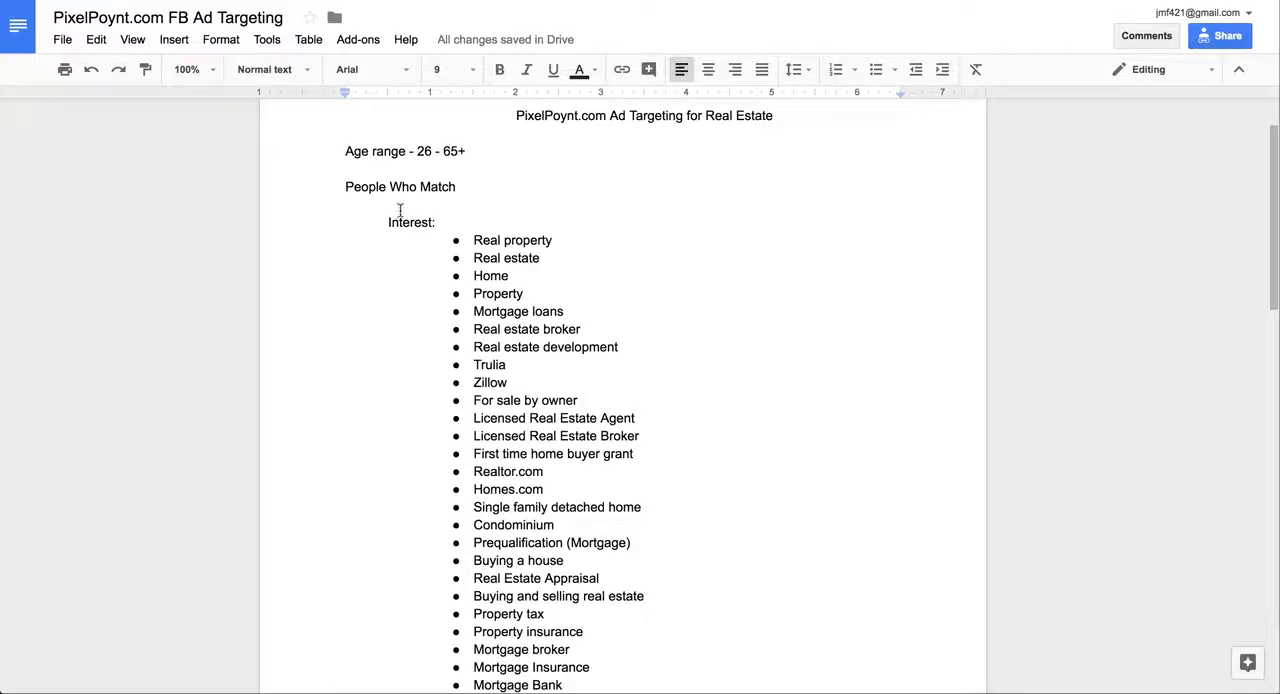
left_click_drag(389, 226, 436, 224)
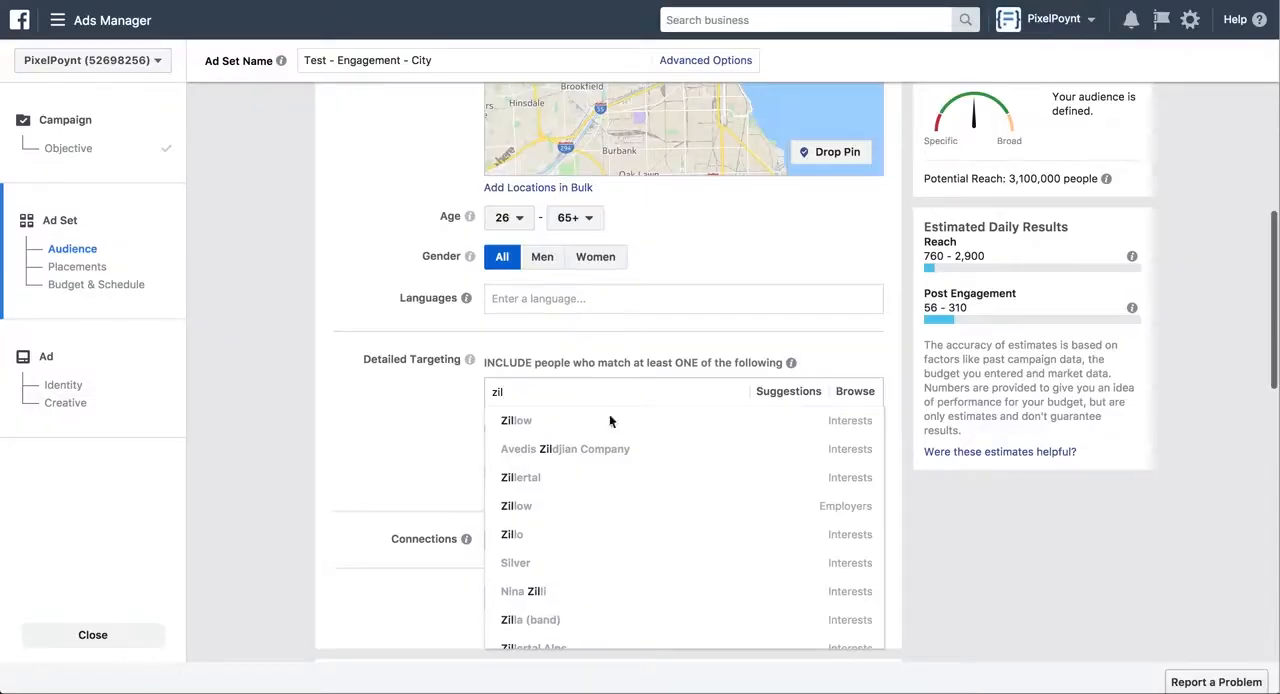
mouse_move(636, 427)
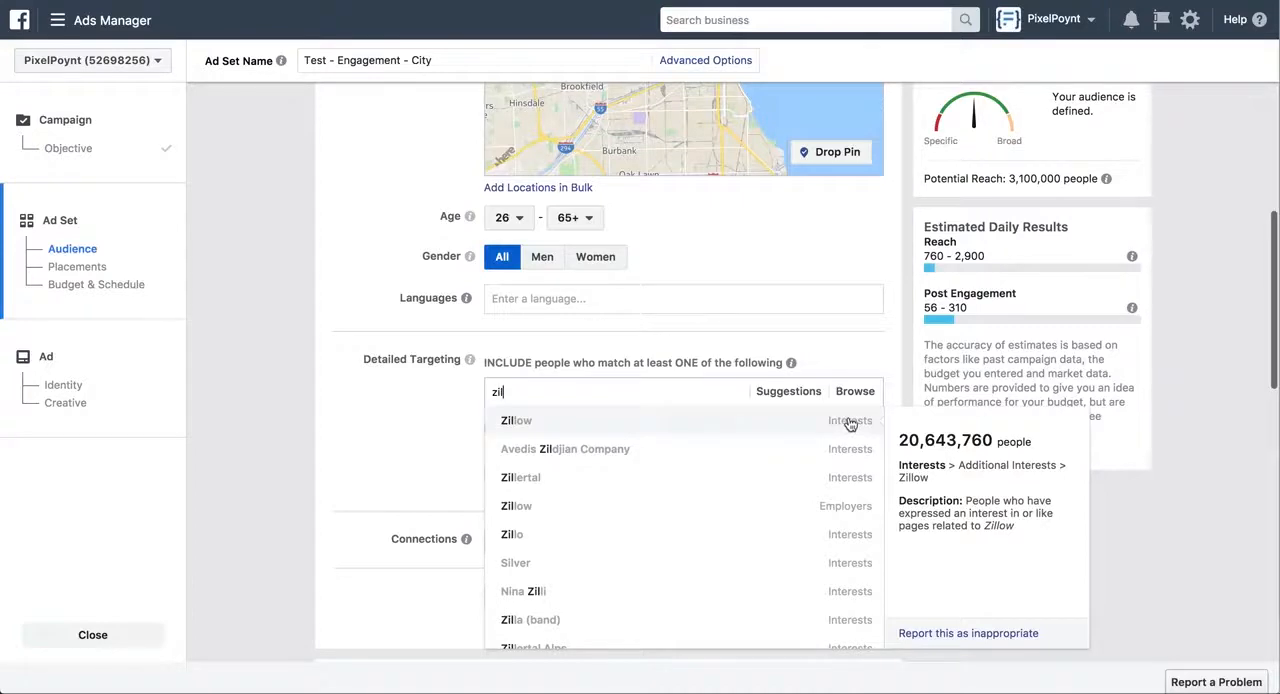
mouse_move(840, 510)
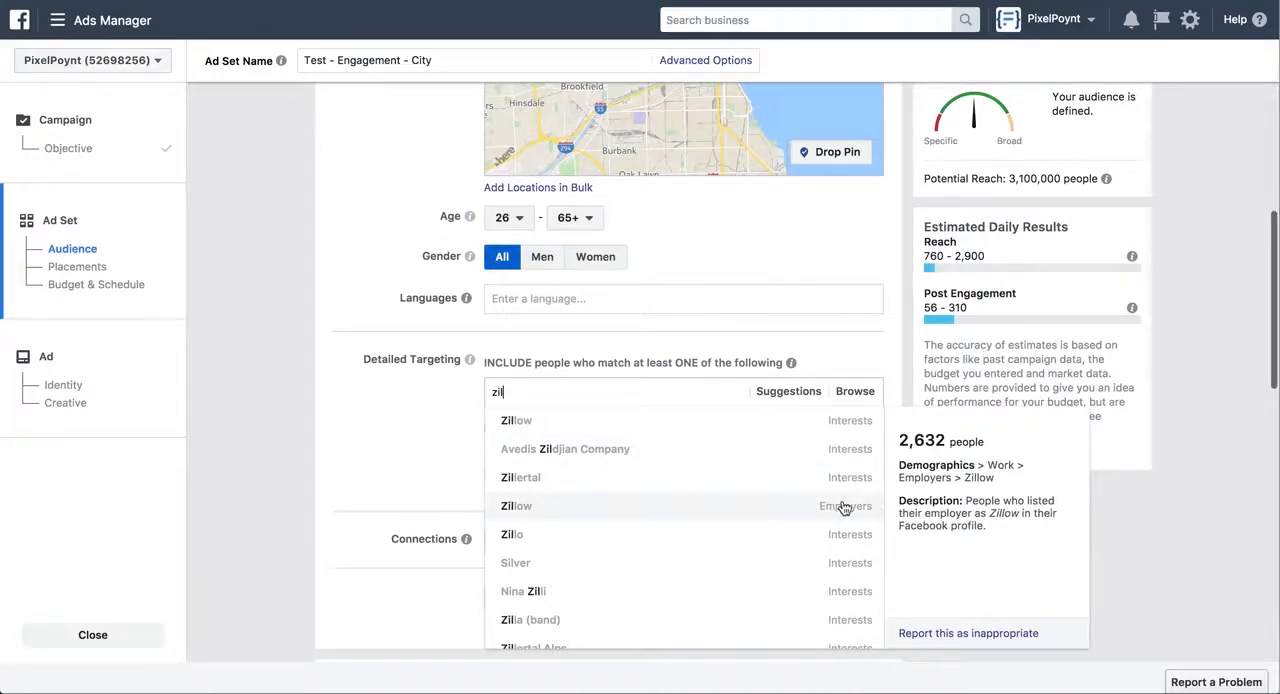
left_click(840, 425)
Add Trulia as an interest to the audience's detailed targeting
type("t")
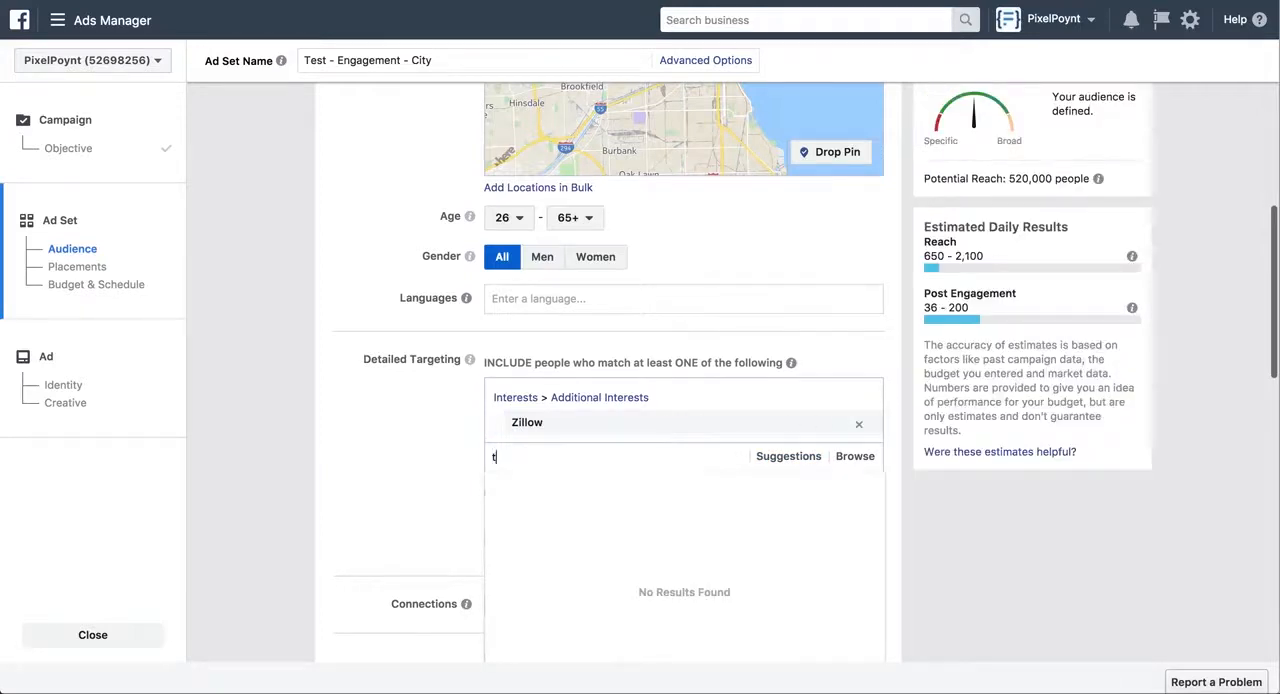
type("rulia")
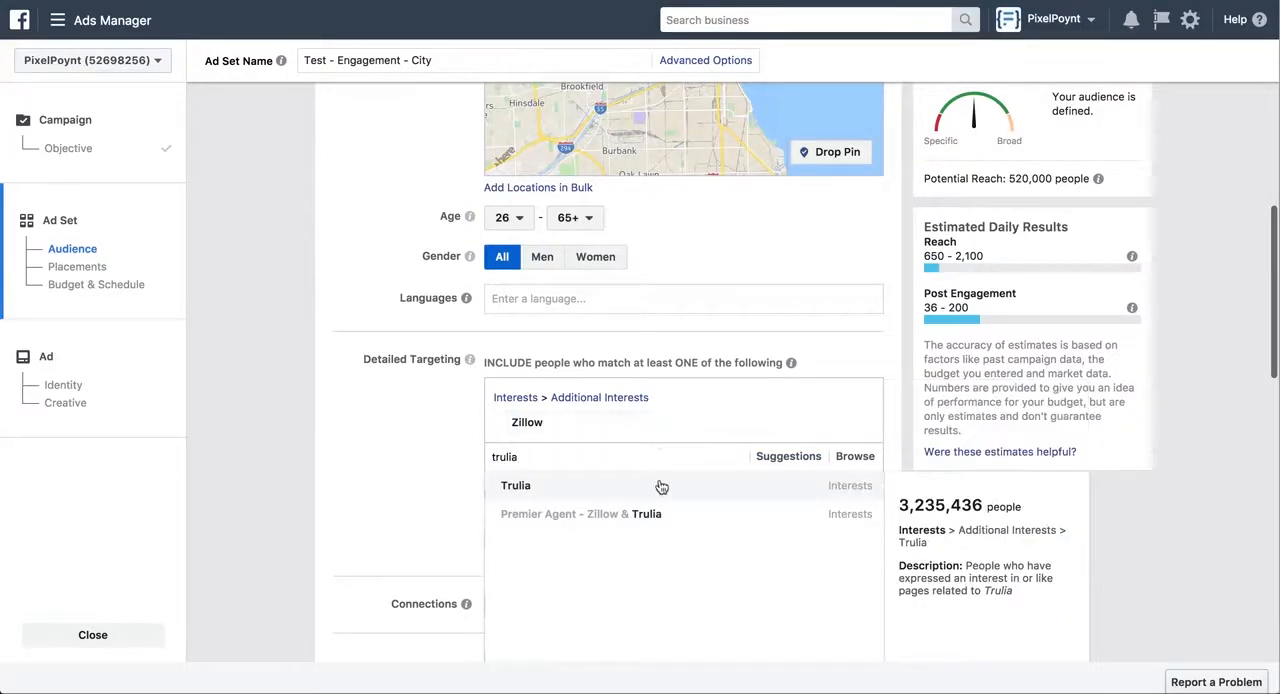
left_click(666, 492)
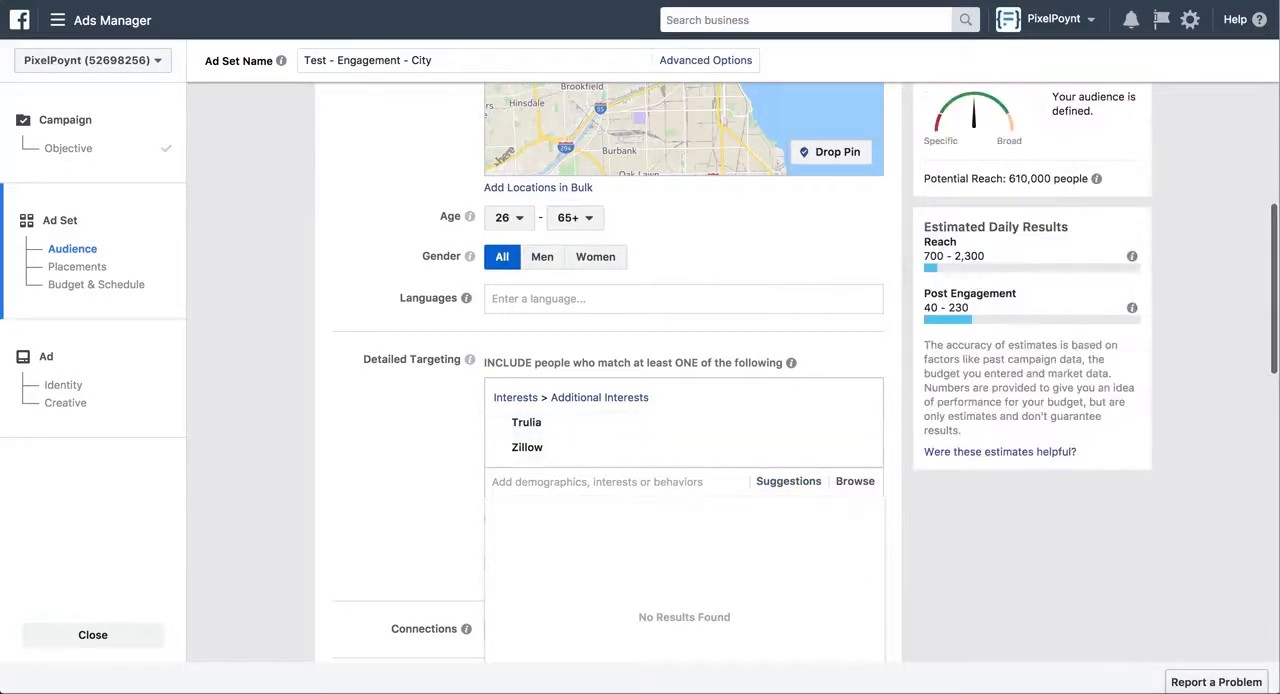
Check the Behaviors section of the Google Docs targeting document, and add the Likely to move behavior to the ad set's detailed targeting
key("ctrl+Tab")
scroll(469, 360, "down", 8)
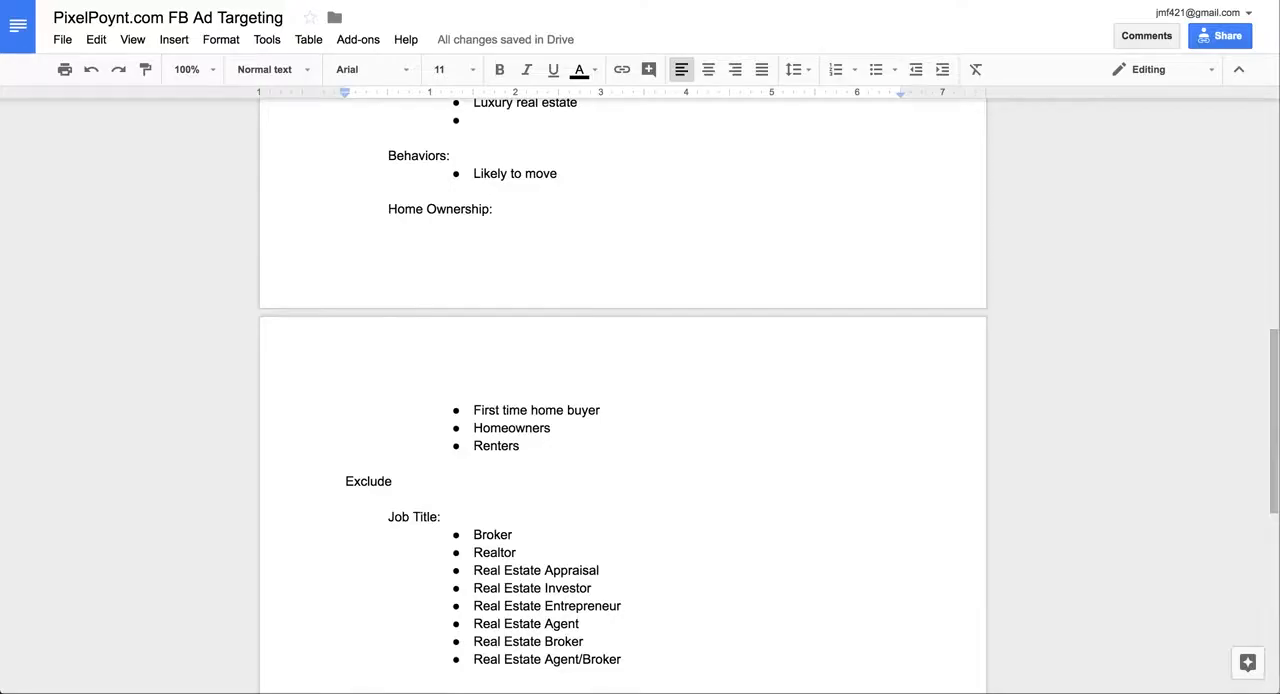
key("ctrl+shift+Tab")
left_click(493, 481)
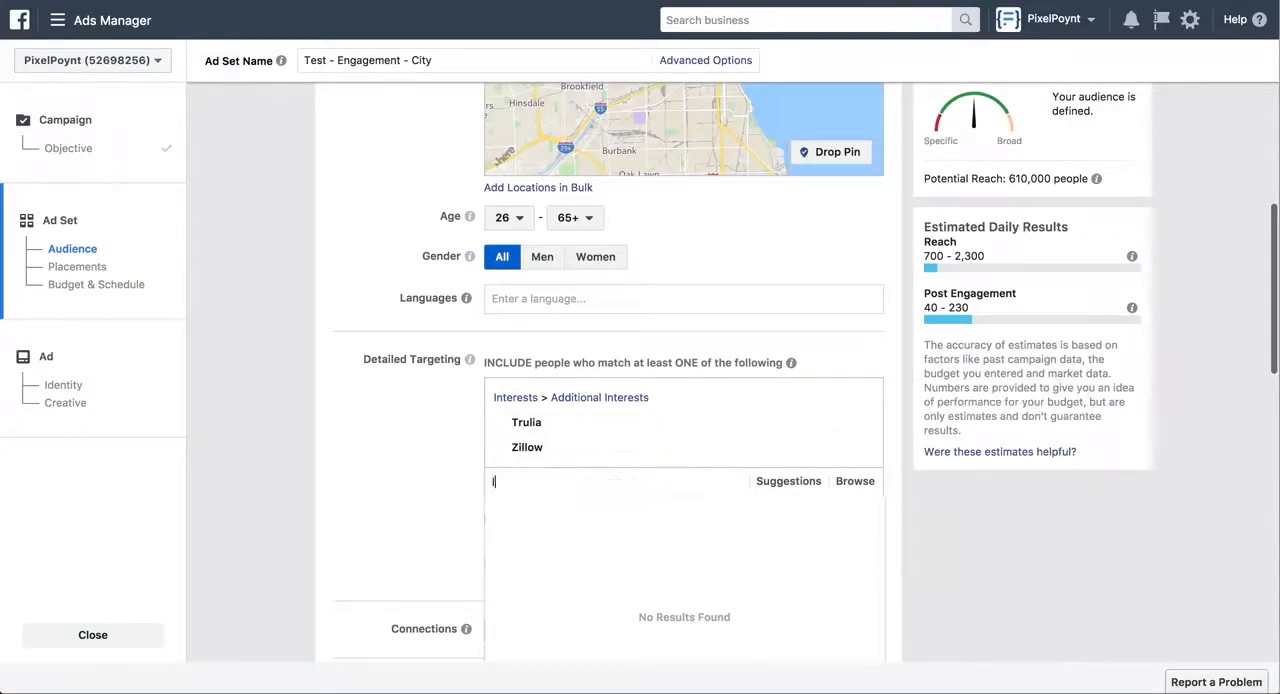
type("like to ")
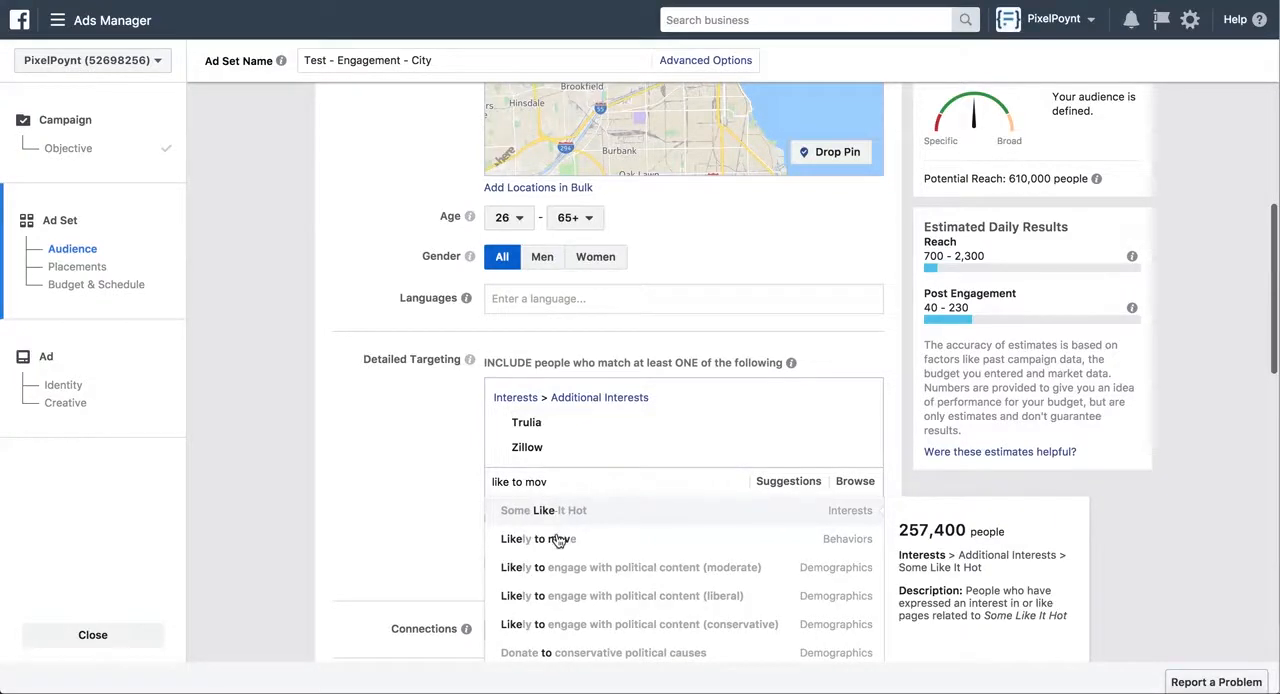
type("mov")
left_click(566, 539)
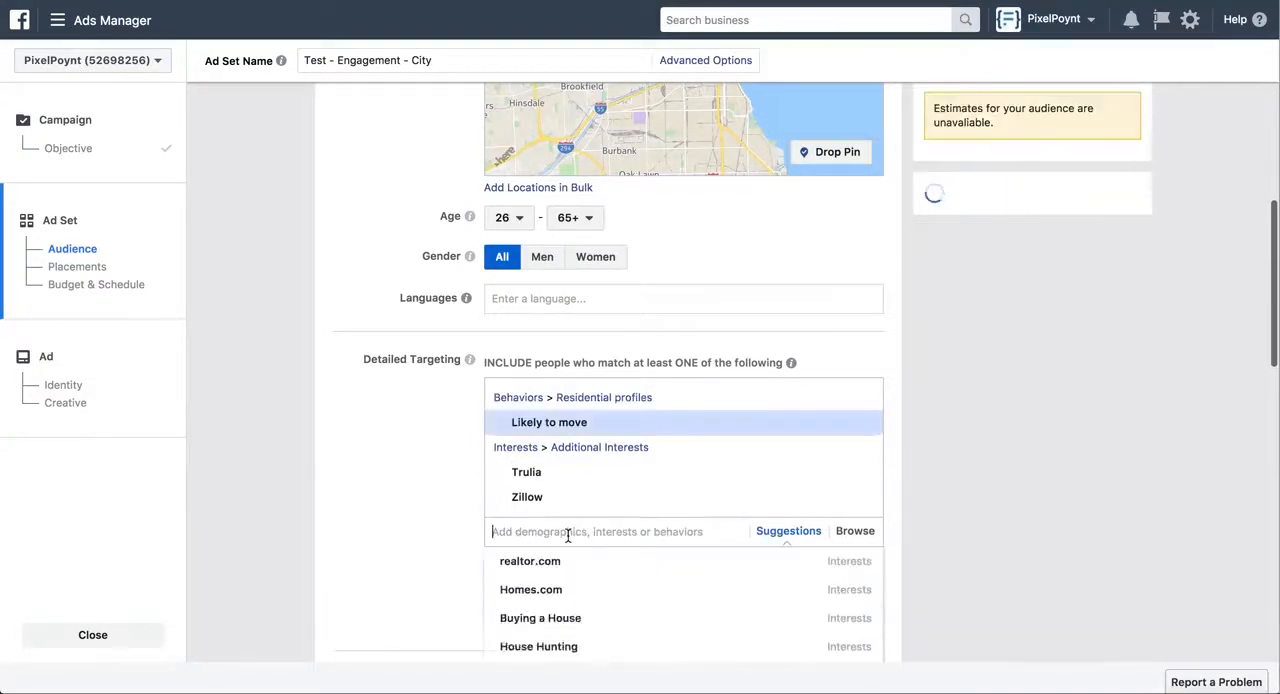
scroll(908, 414, "up", 2)
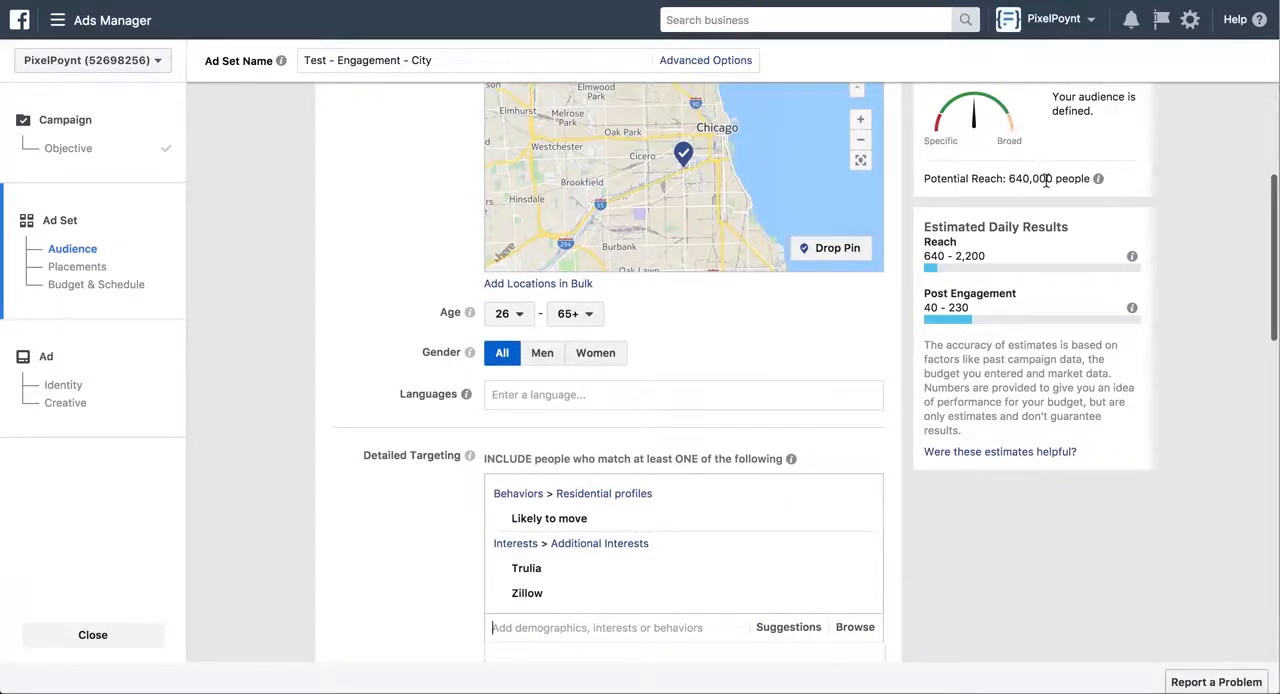
Add an exclusion group to the detailed targeting, and review the job titles to exclude in the Google Docs targeting document
mouse_move(536, 516)
scroll(388, 400, "down", 1)
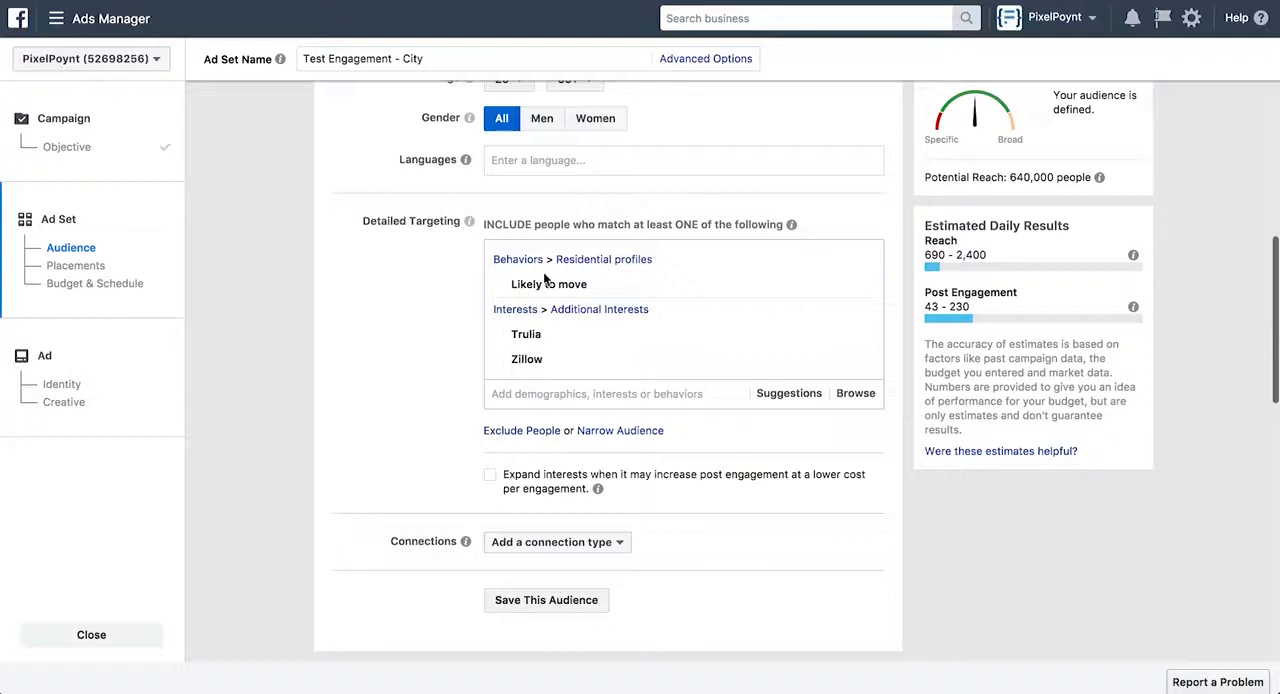
left_click(510, 432)
scroll(437, 415, "down", 2)
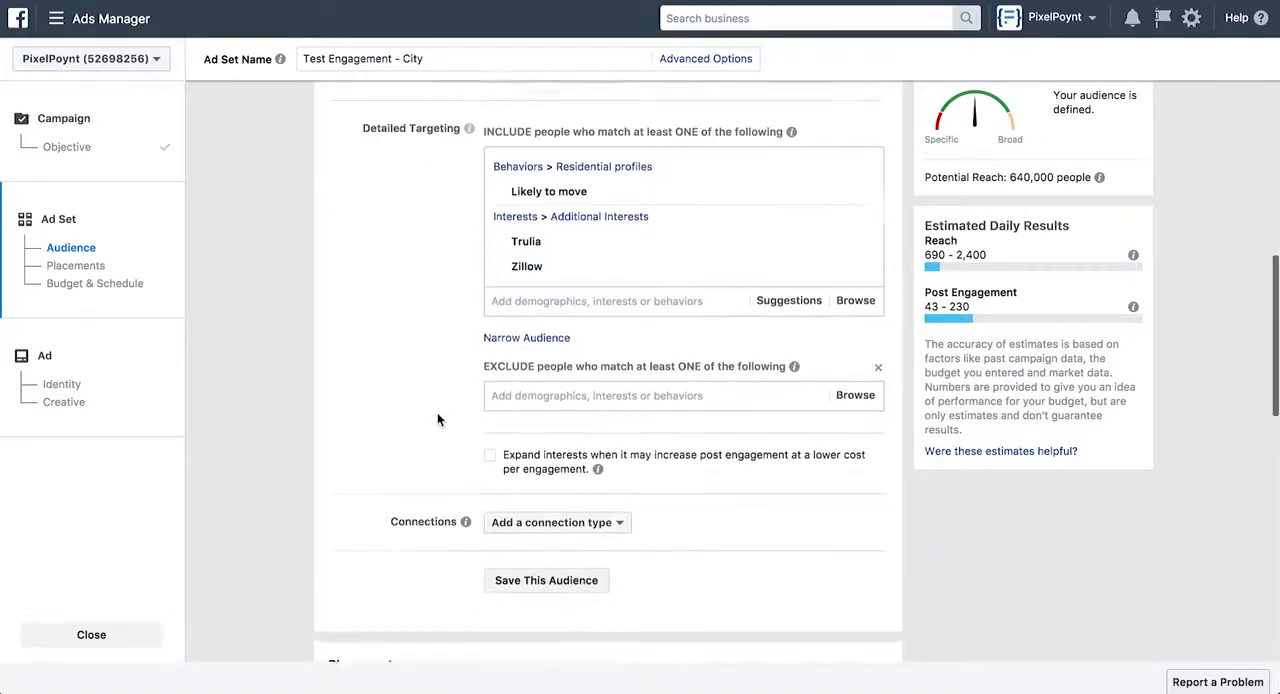
left_click(535, 395)
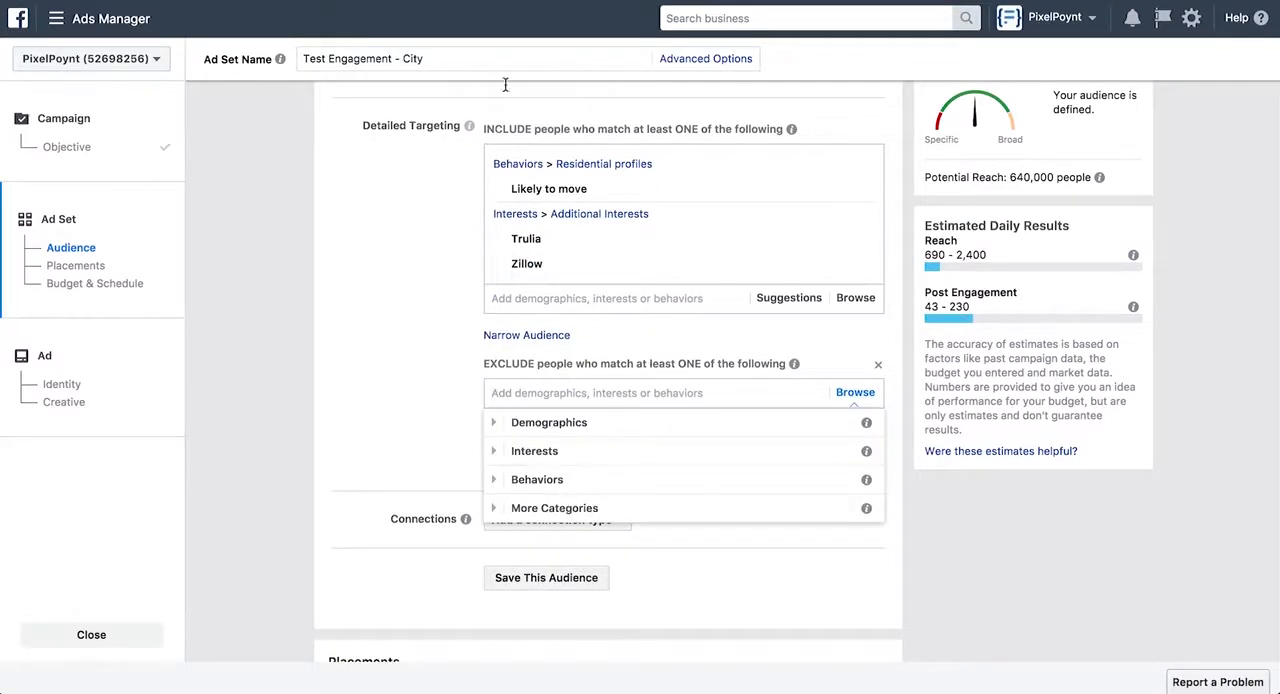
left_click(435, 1)
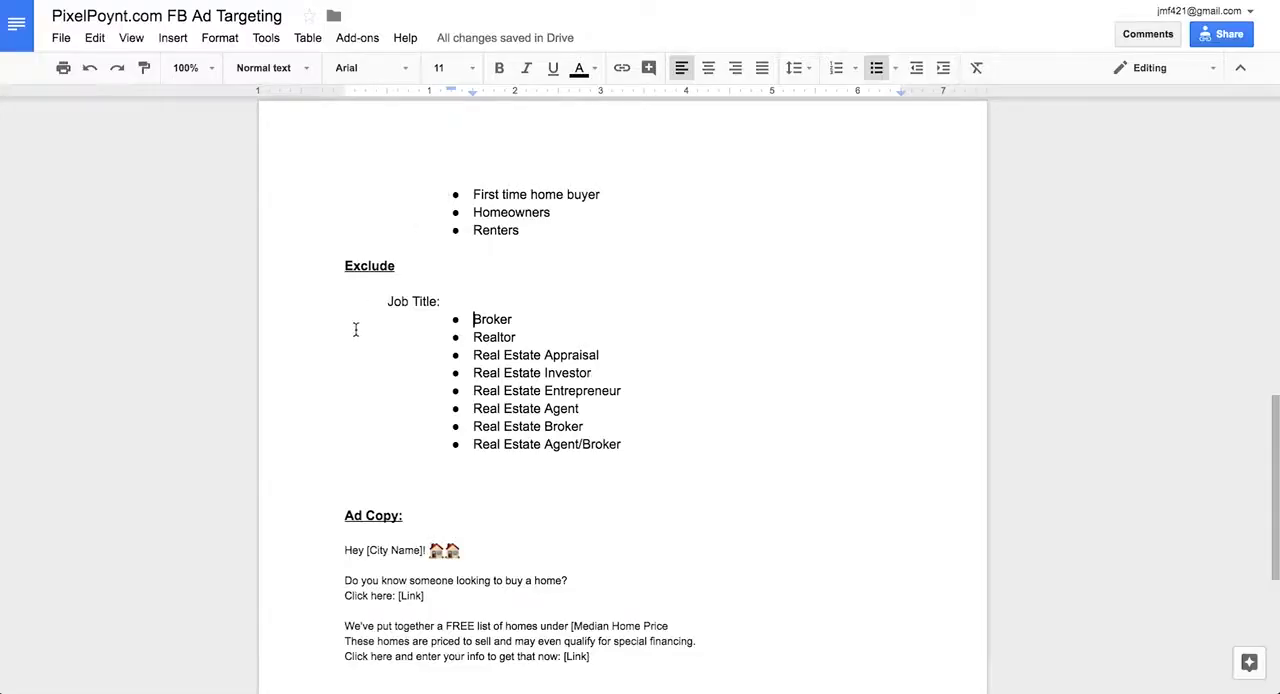
scroll(355, 330, "down", 1)
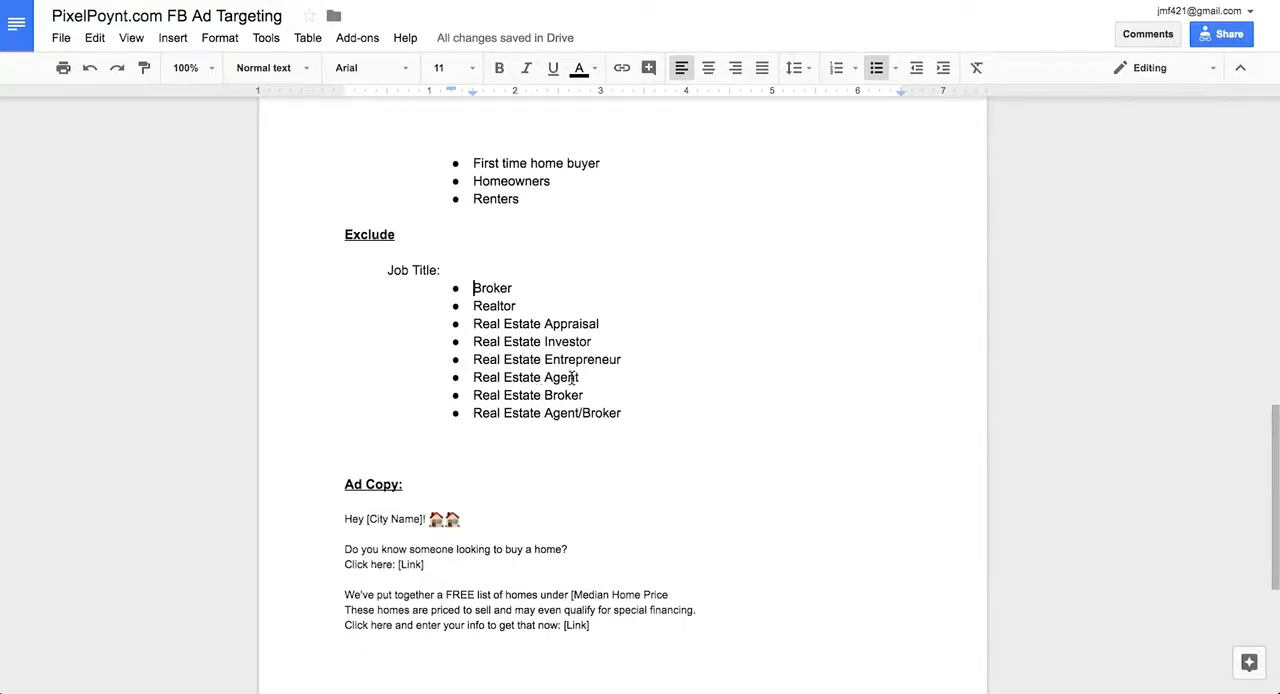
left_click(470, 1)
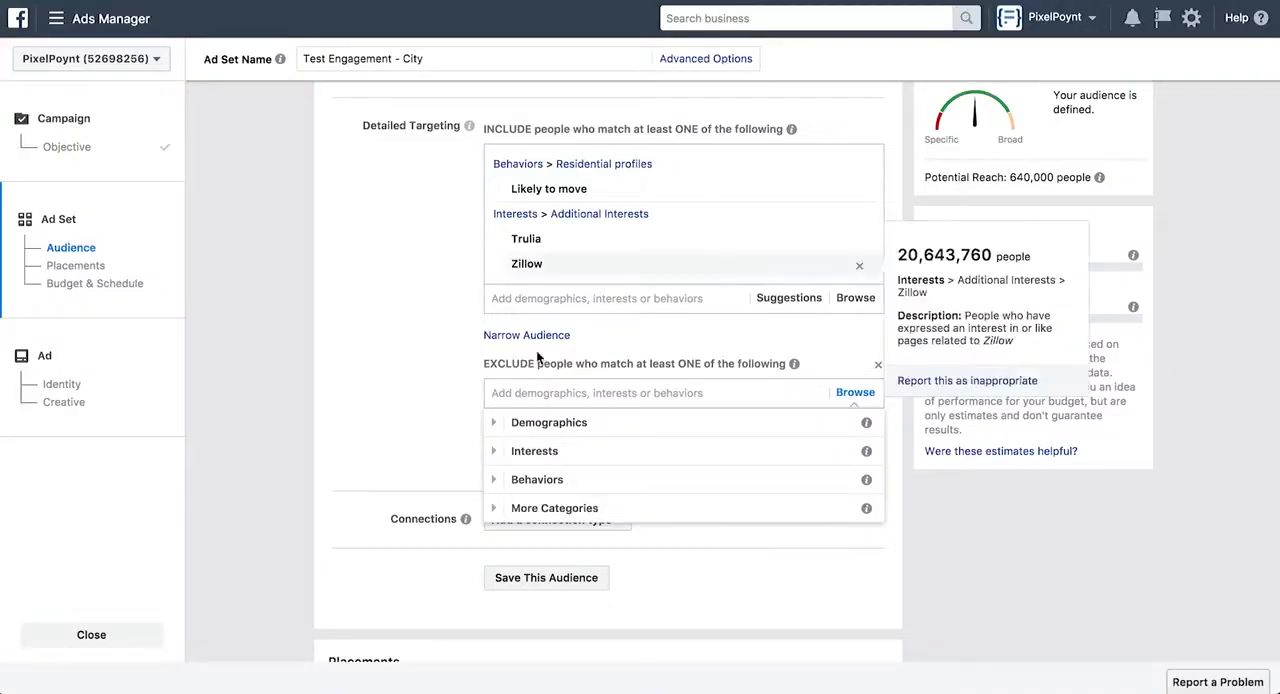
Exclude people with the job title Real Estate Agent/Broker from the audience
type("real es")
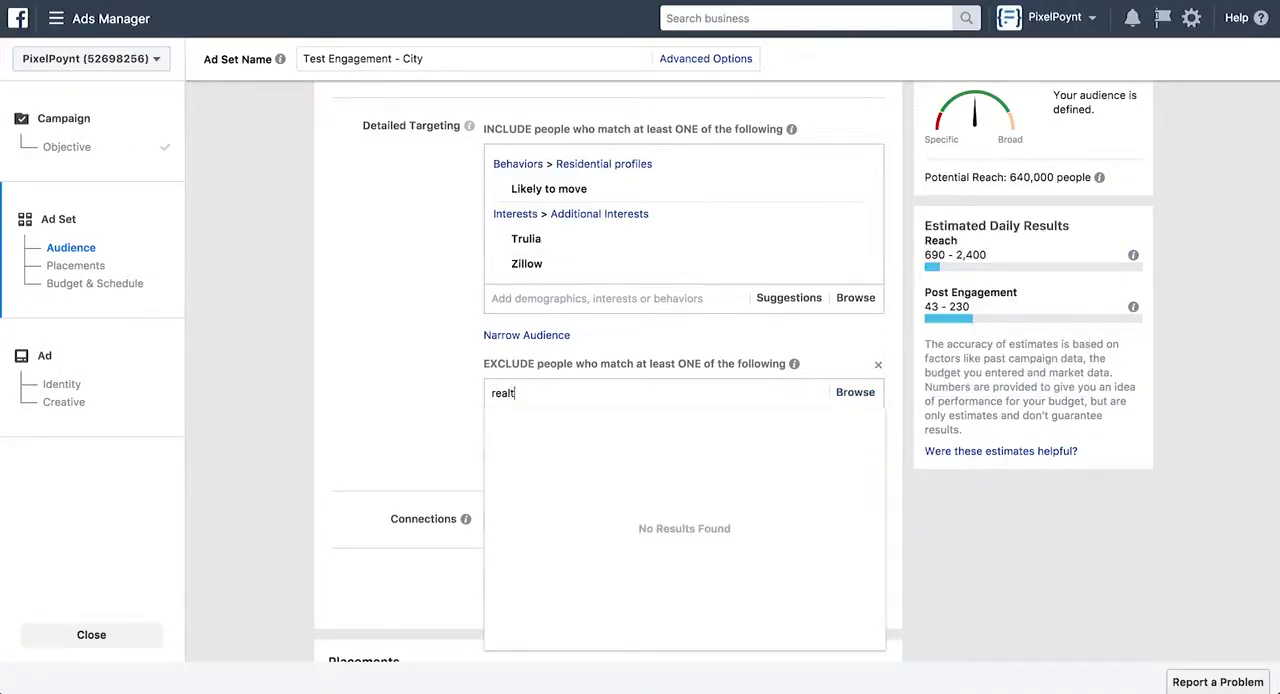
type("tate age")
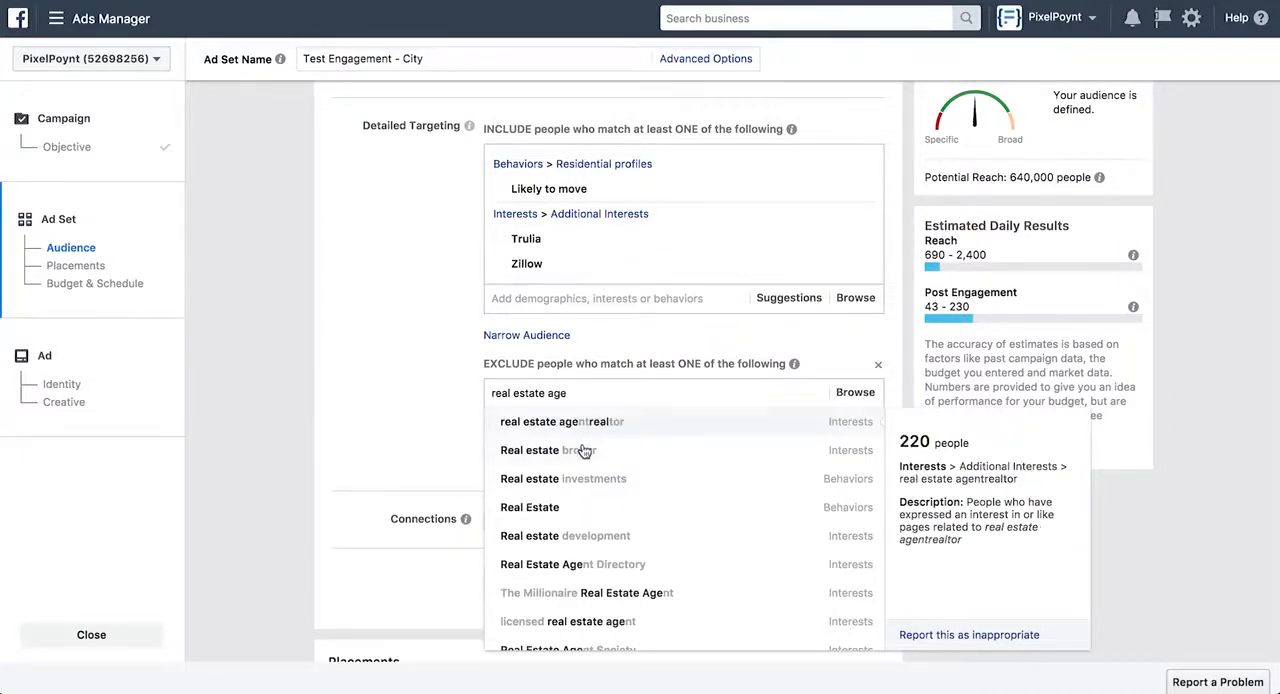
scroll(579, 480, "down", 1)
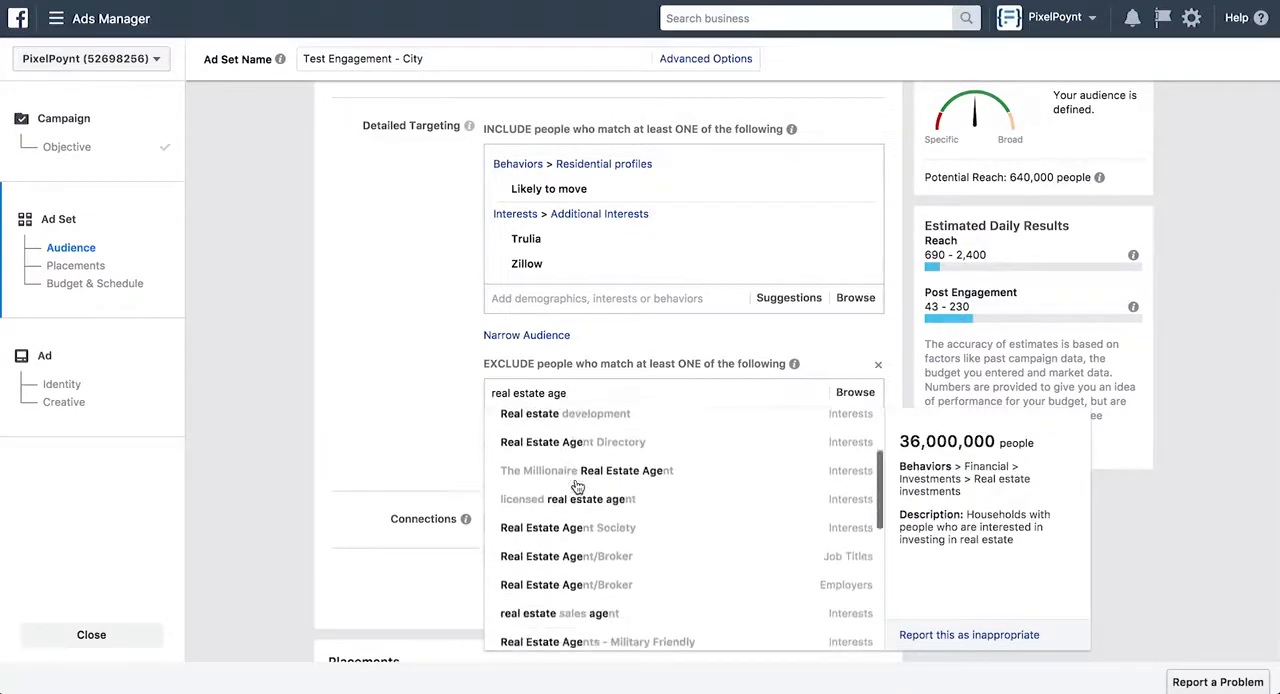
scroll(577, 486, "down", 1)
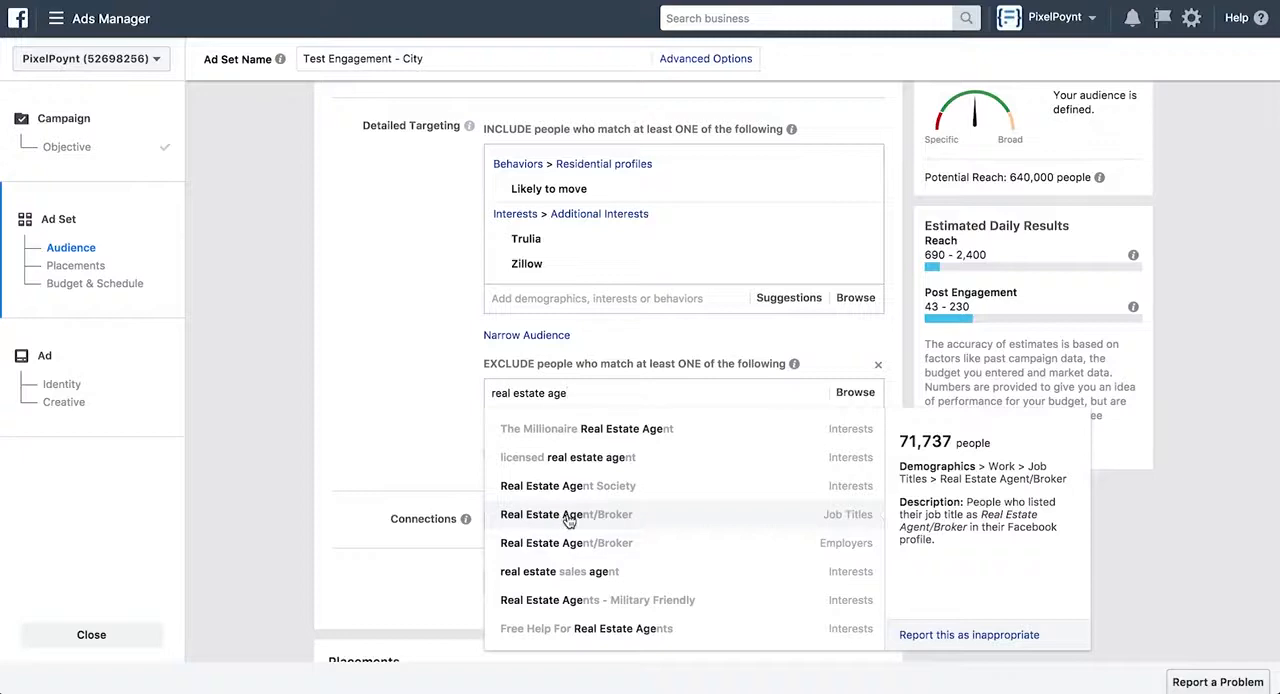
left_click(580, 514)
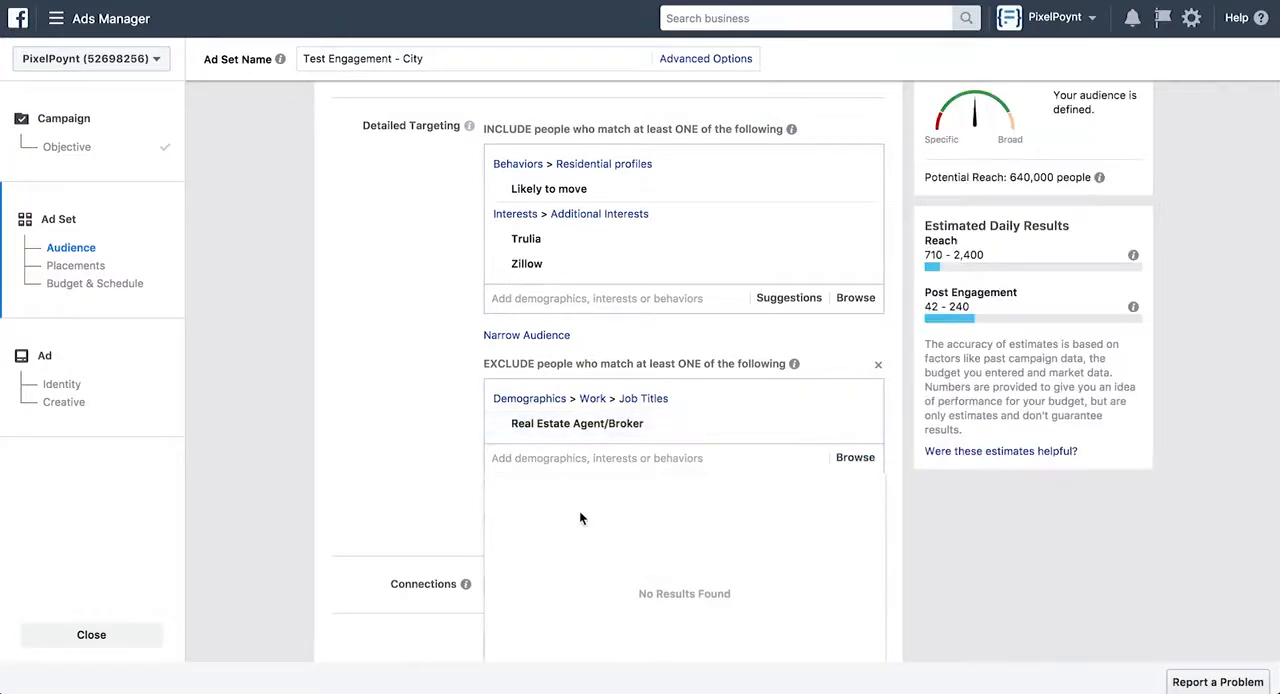
Exclude people with the job title Real estate broker from the audience as well
left_click(546, 455)
type("real ")
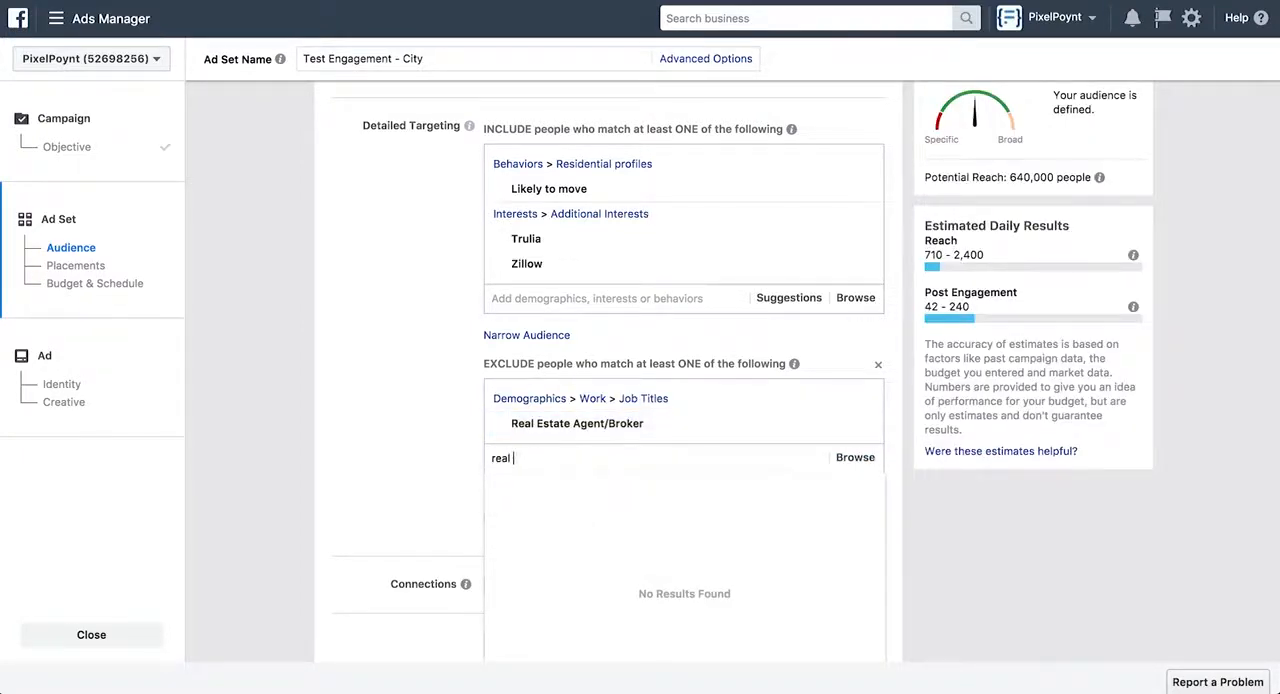
type("estate bro")
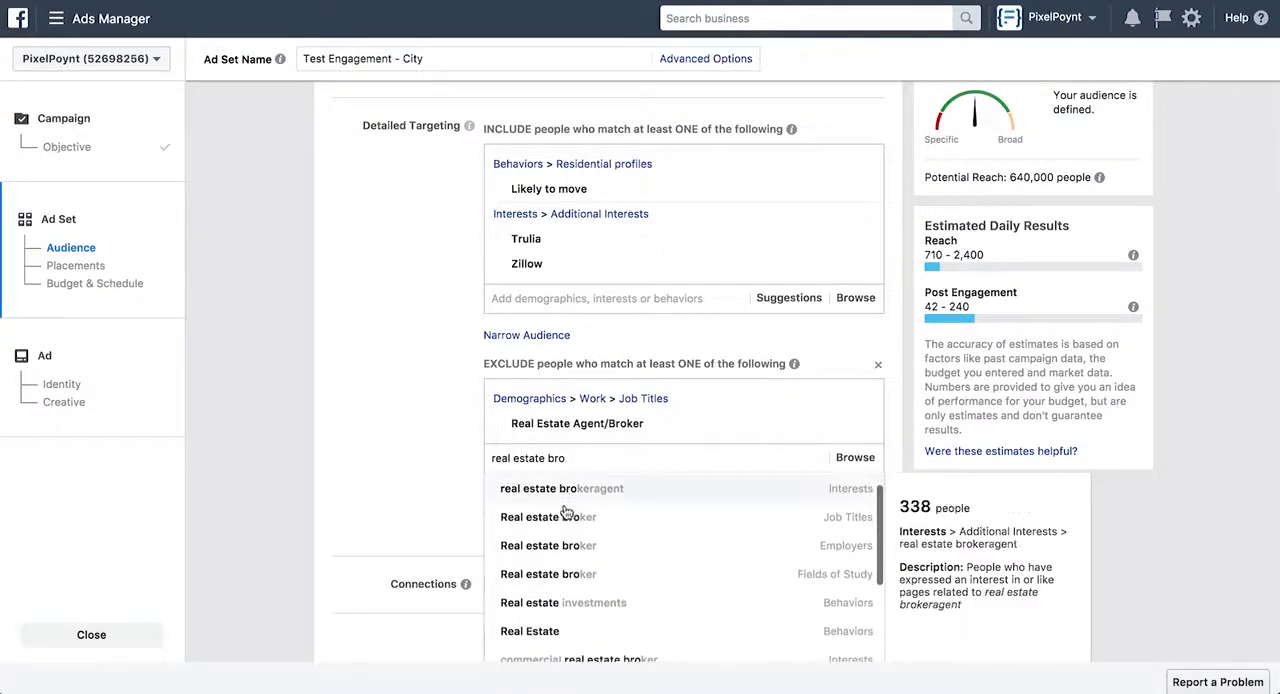
left_click(560, 516)
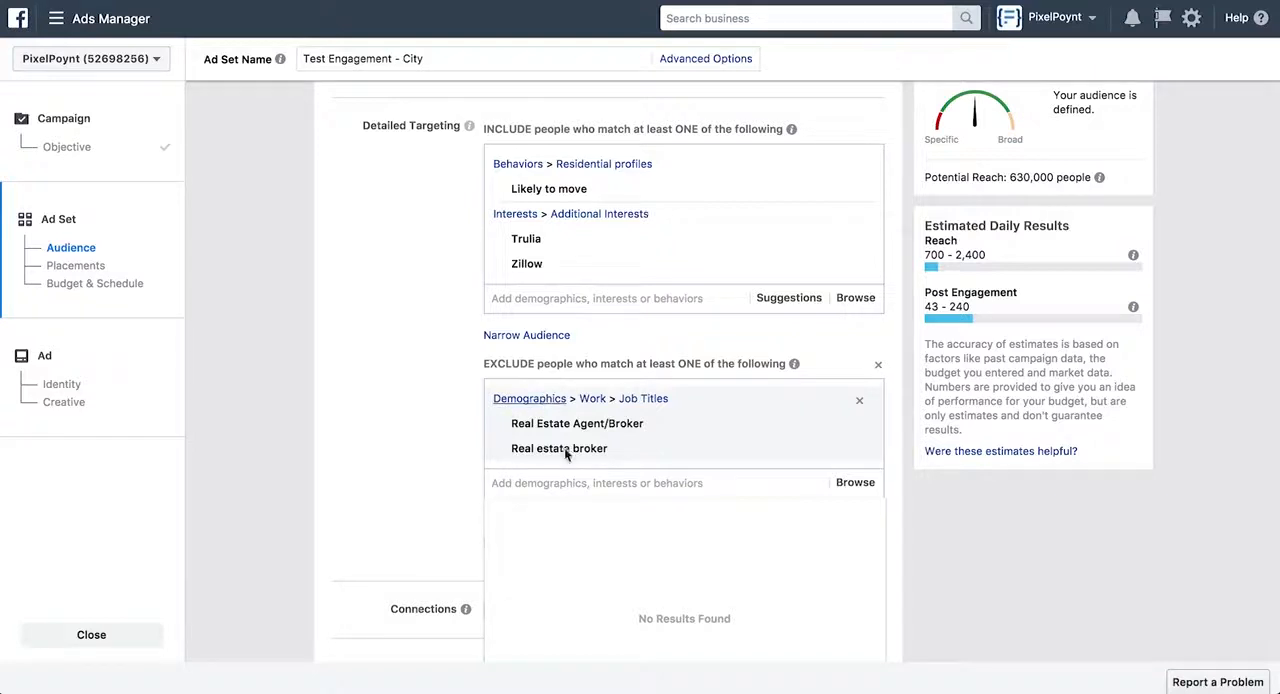
mouse_move(547, 427)
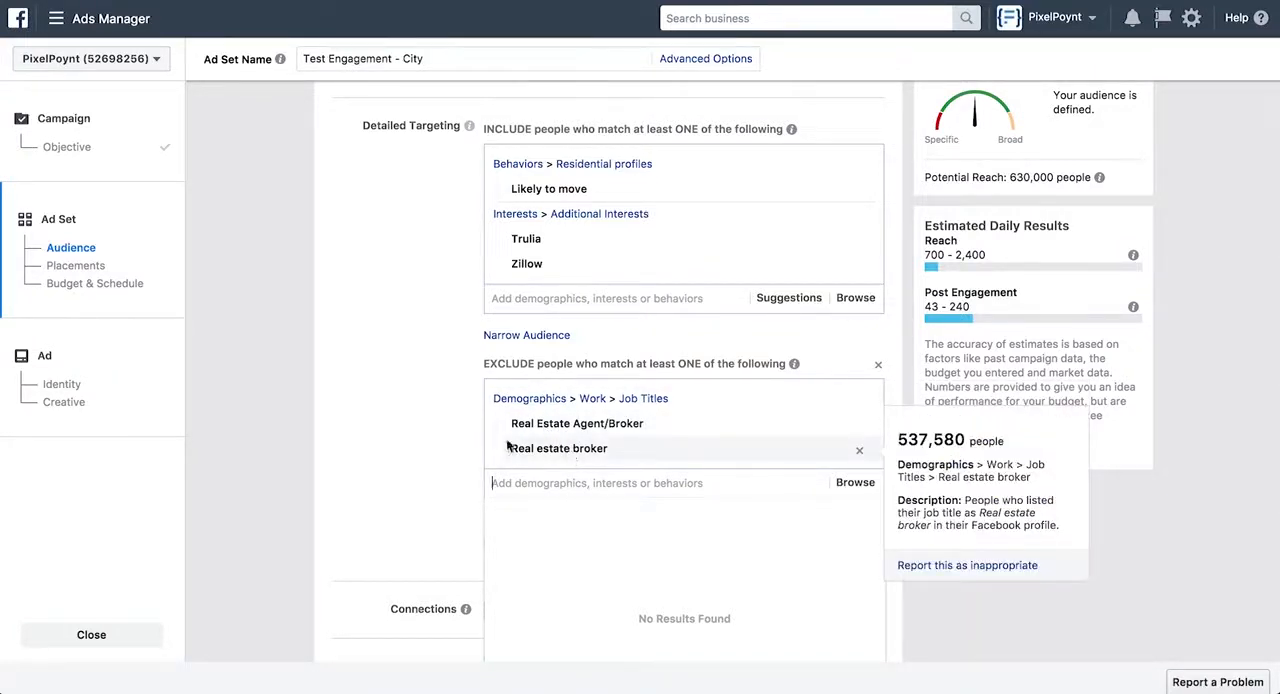
left_click(437, 444)
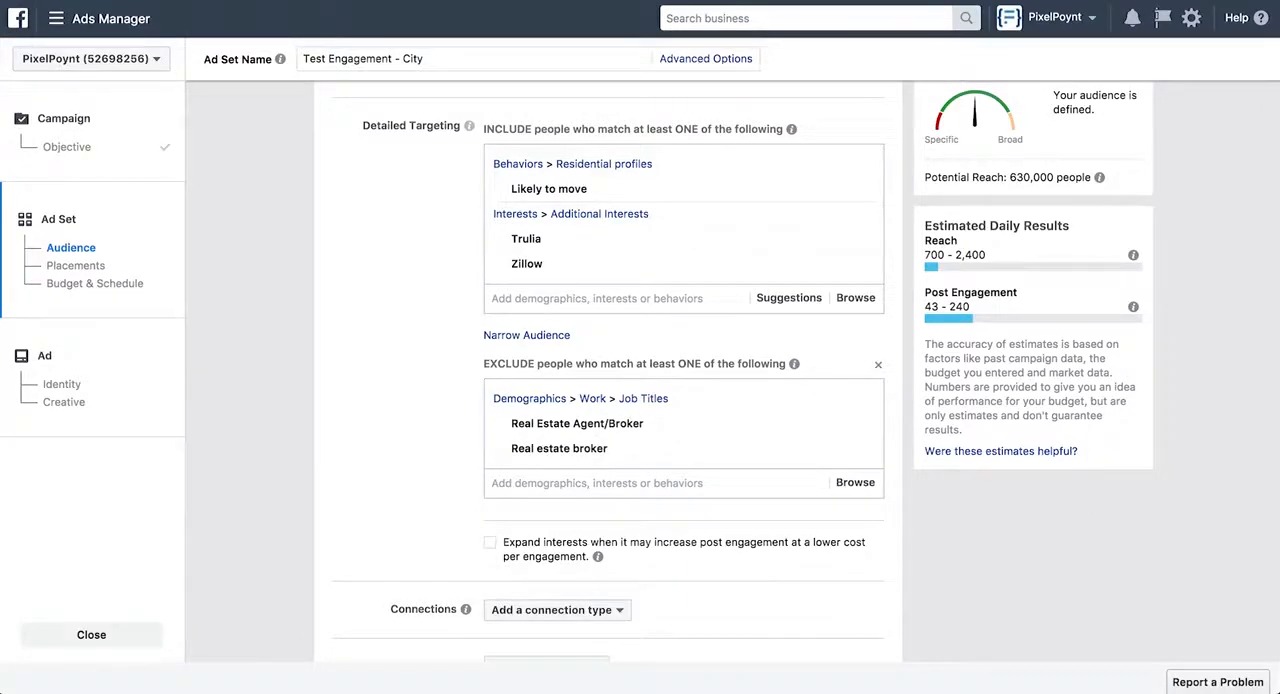
key("ctrl+Tab")
Switch the ad set to manually edited placements, and deselect Facebook's Instant Articles, In-Stream Videos and Suggested Videos
scroll(358, 252, "down", 2)
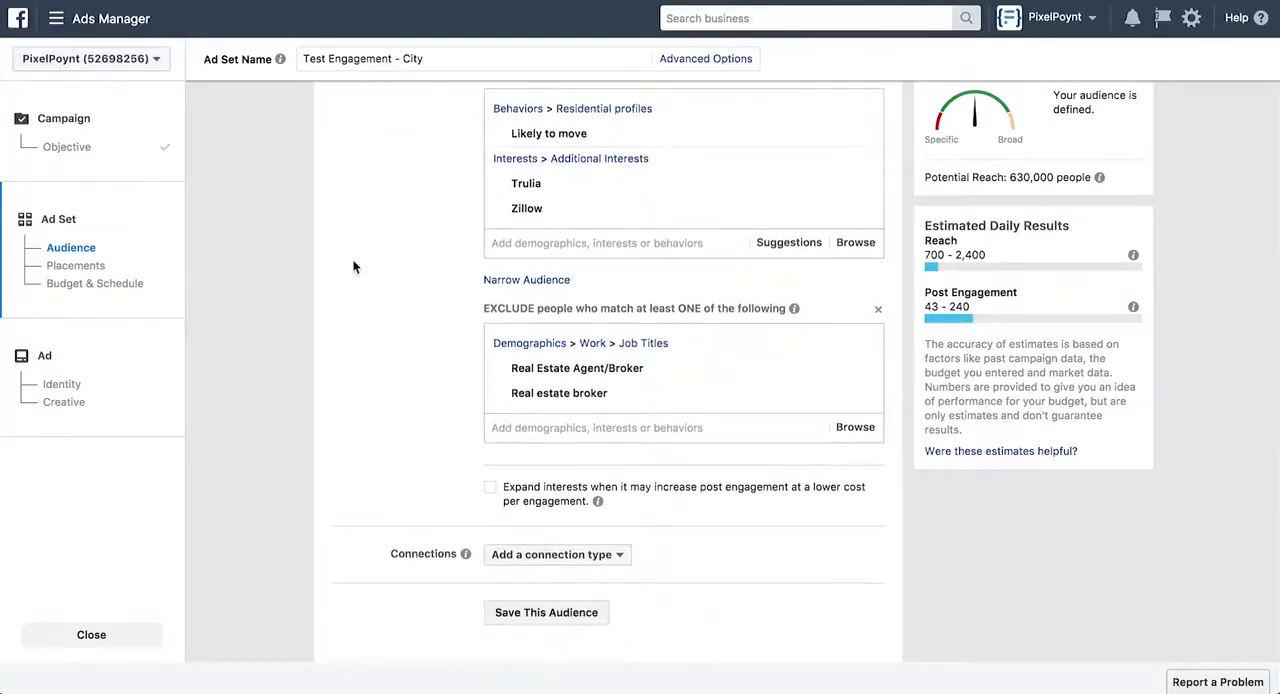
scroll(353, 266, "down", 10)
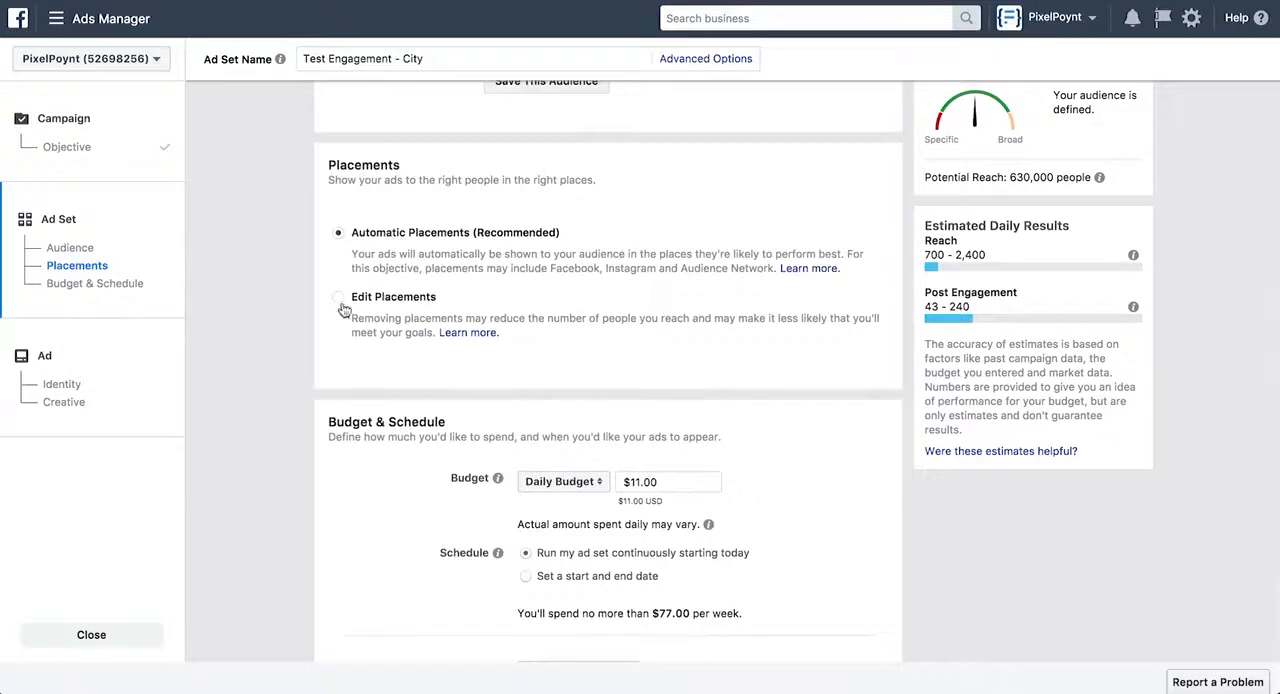
left_click(339, 298)
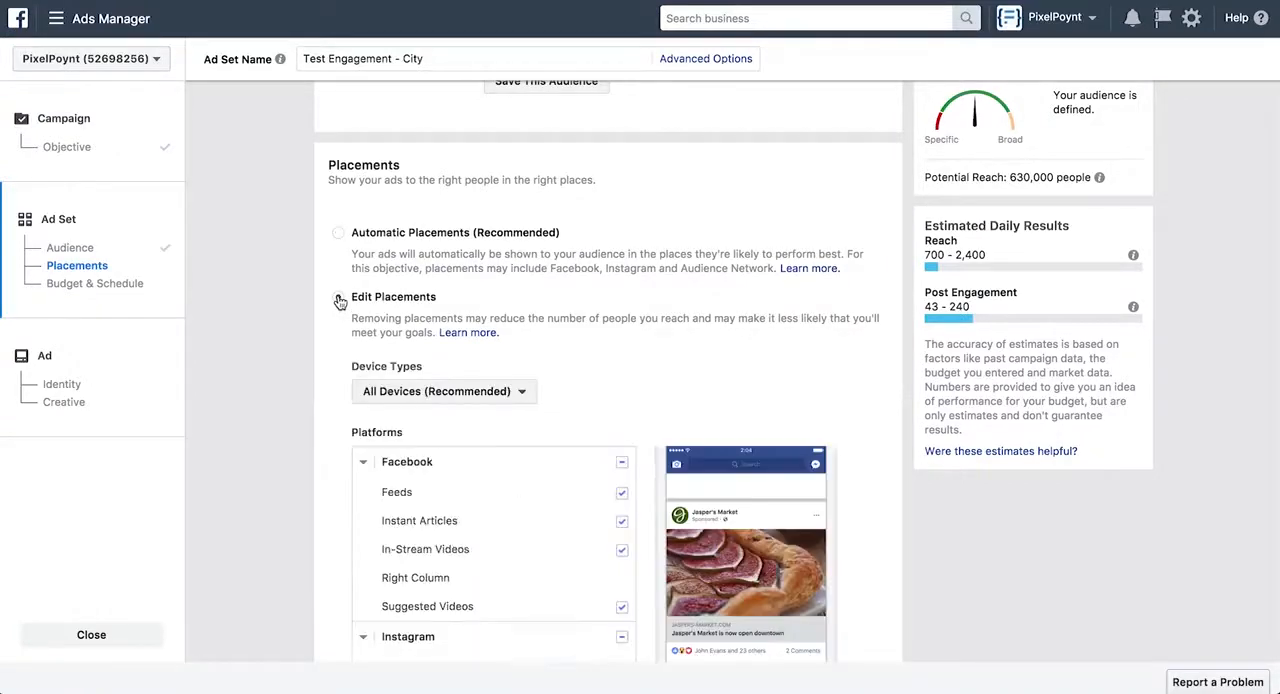
scroll(338, 294, "down", 2)
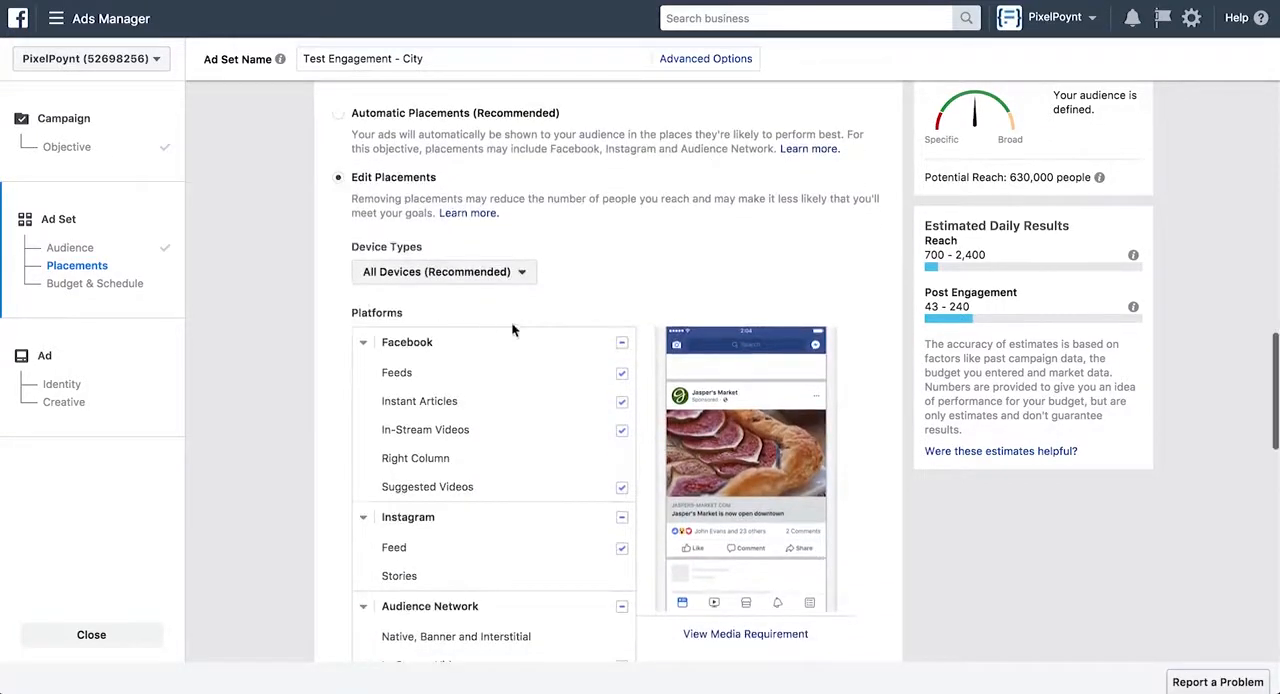
left_click(622, 407)
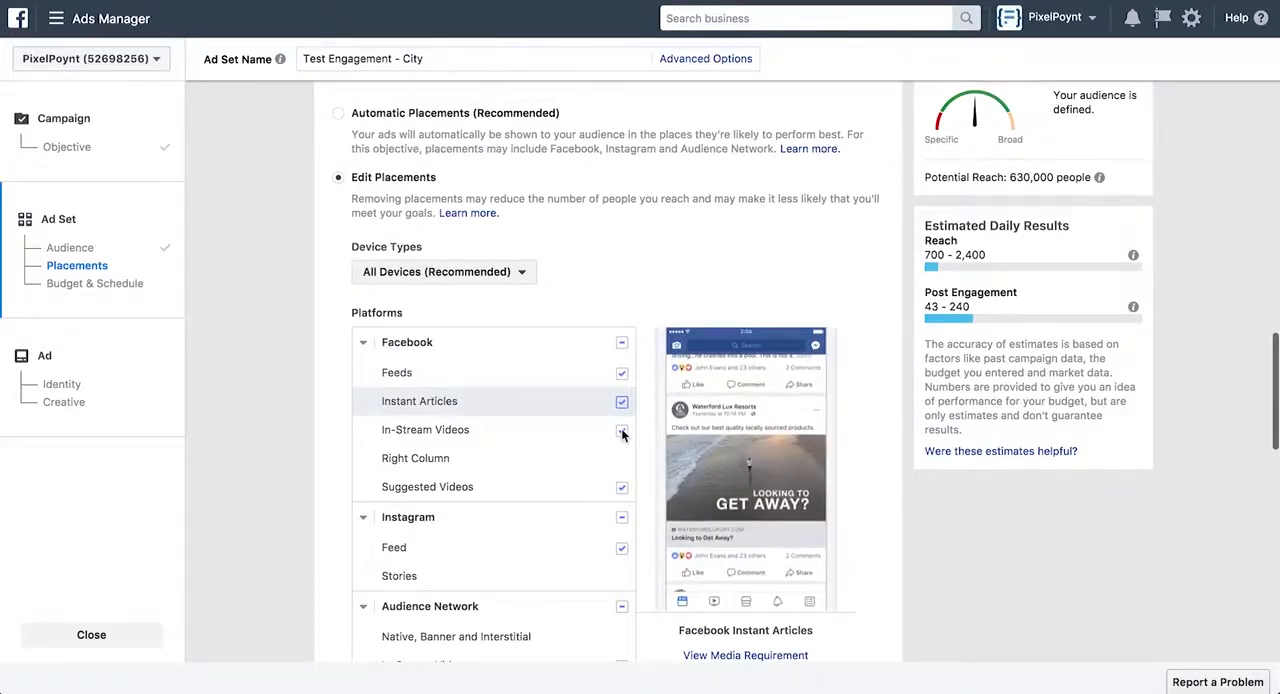
left_click(622, 431)
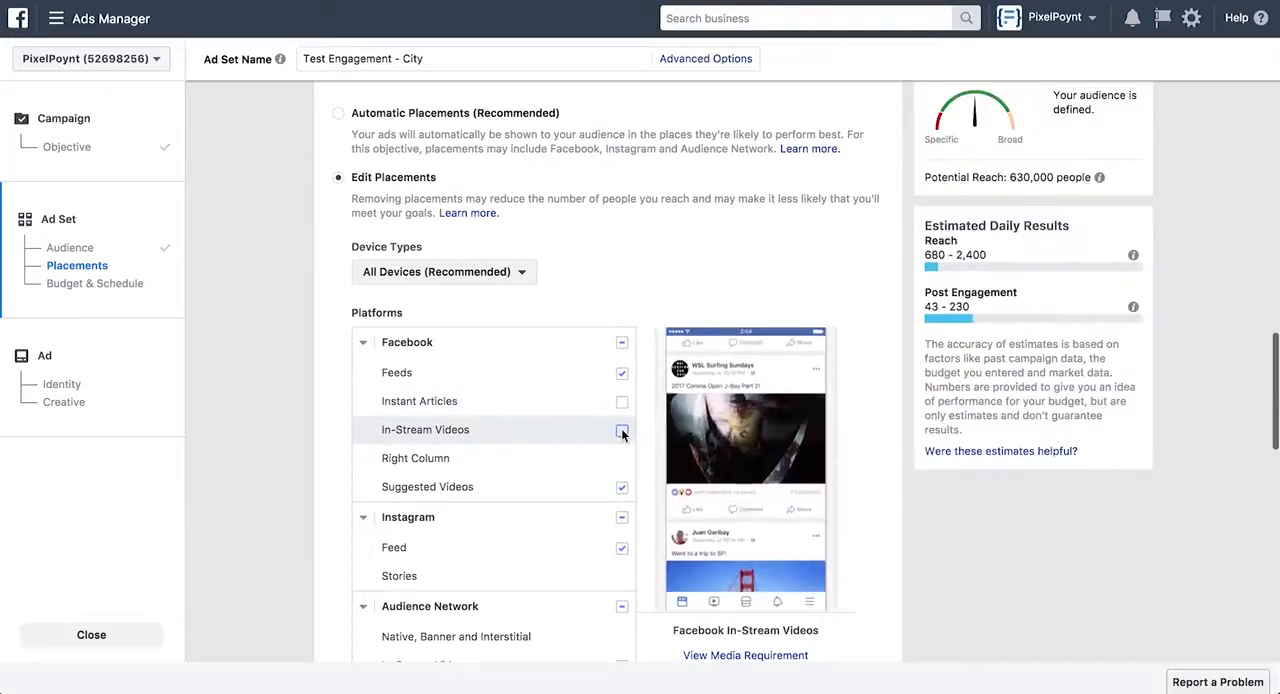
left_click(621, 488)
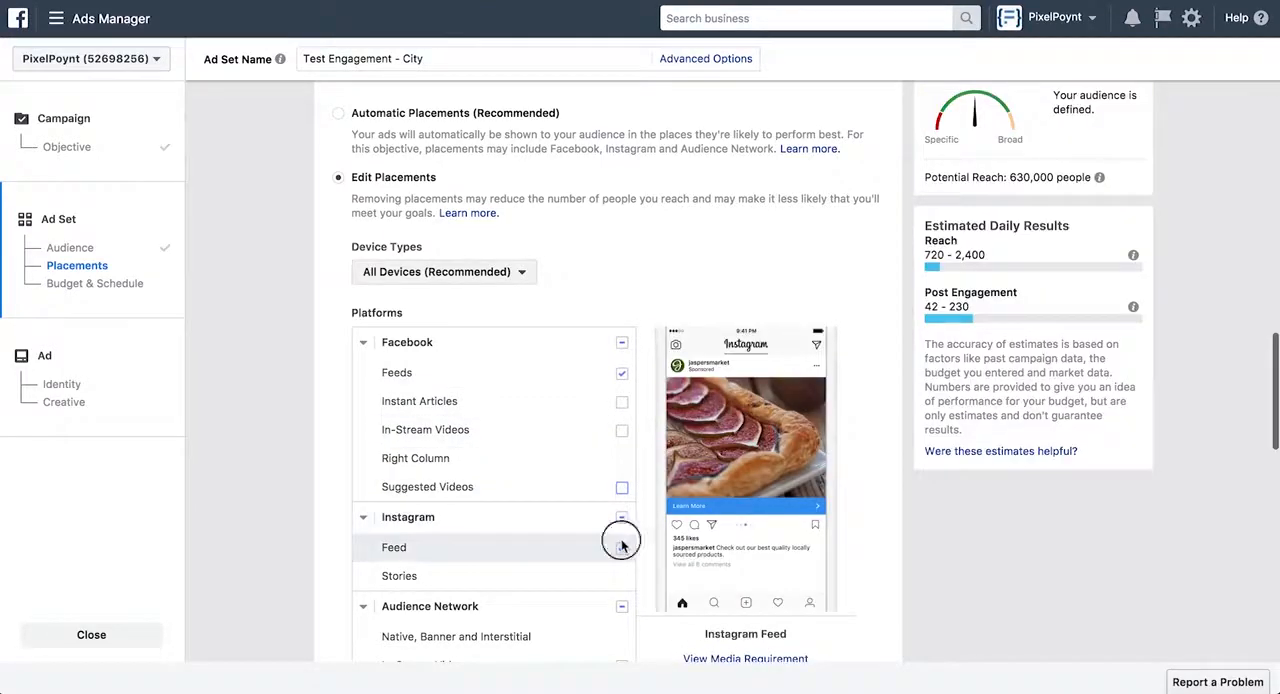
Remove the Audience Network In-Stream Videos and Instagram Feed placements from the ad set
scroll(617, 610, "down", 1)
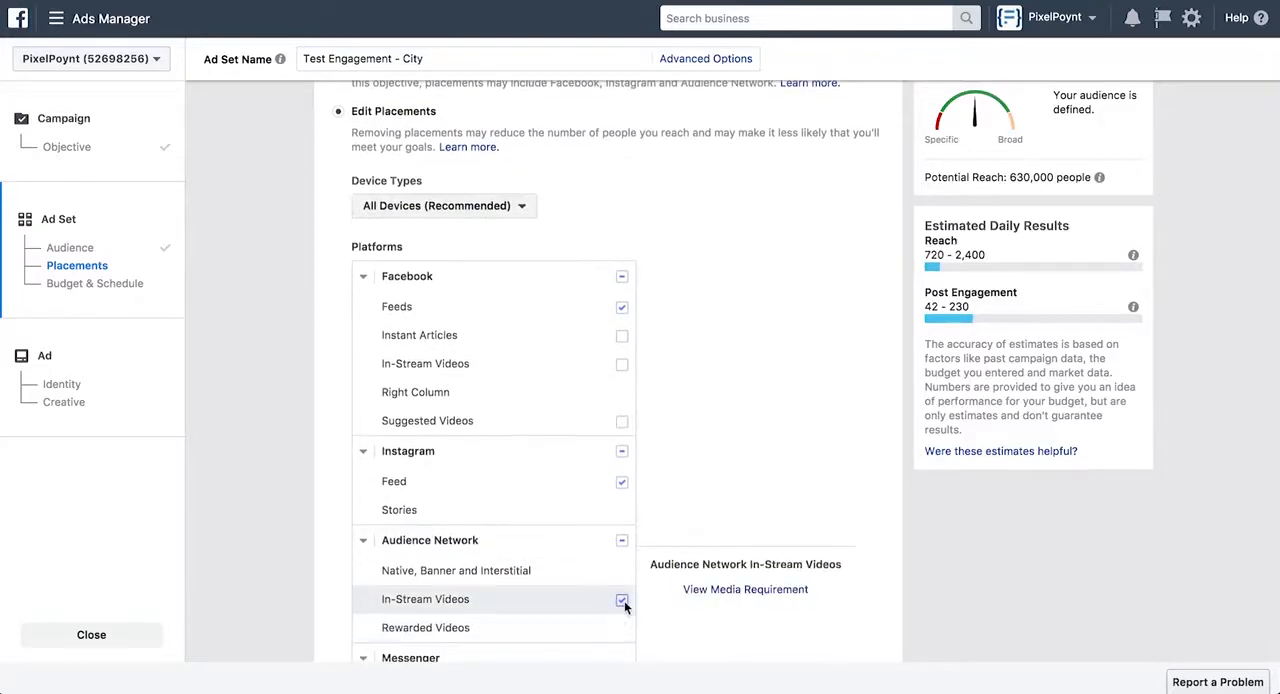
left_click(621, 601)
scroll(587, 549, "down", 3)
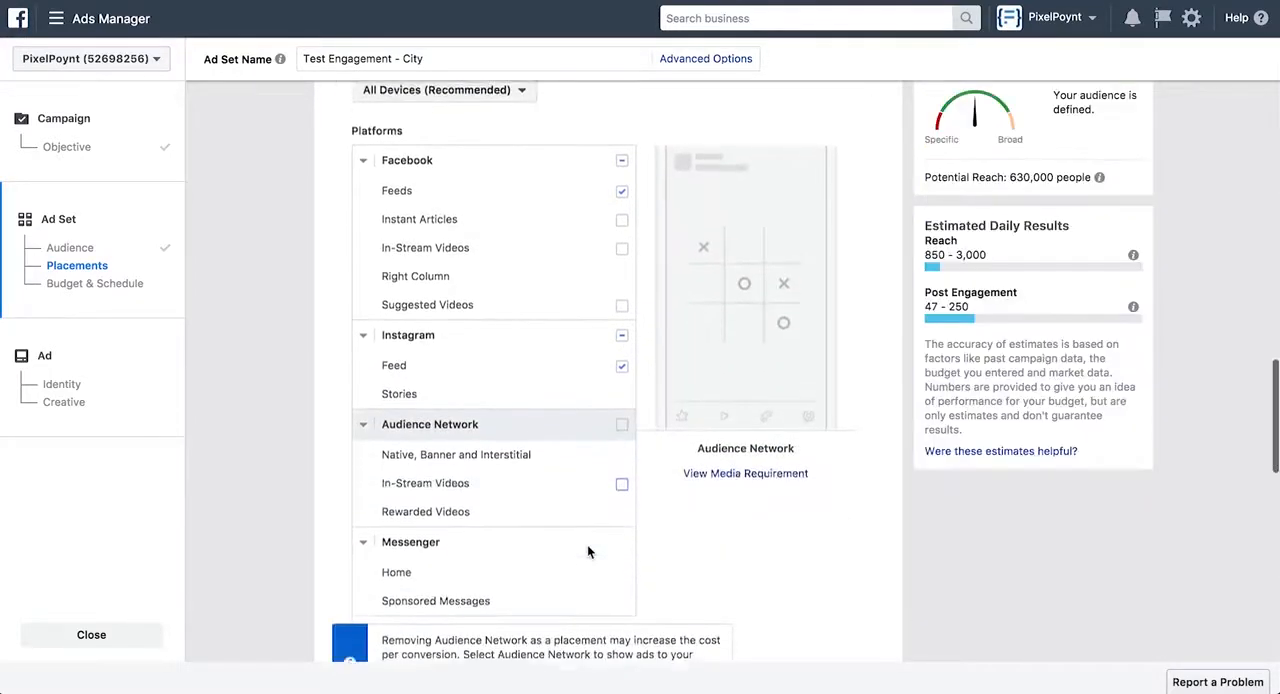
scroll(587, 549, "up", 5)
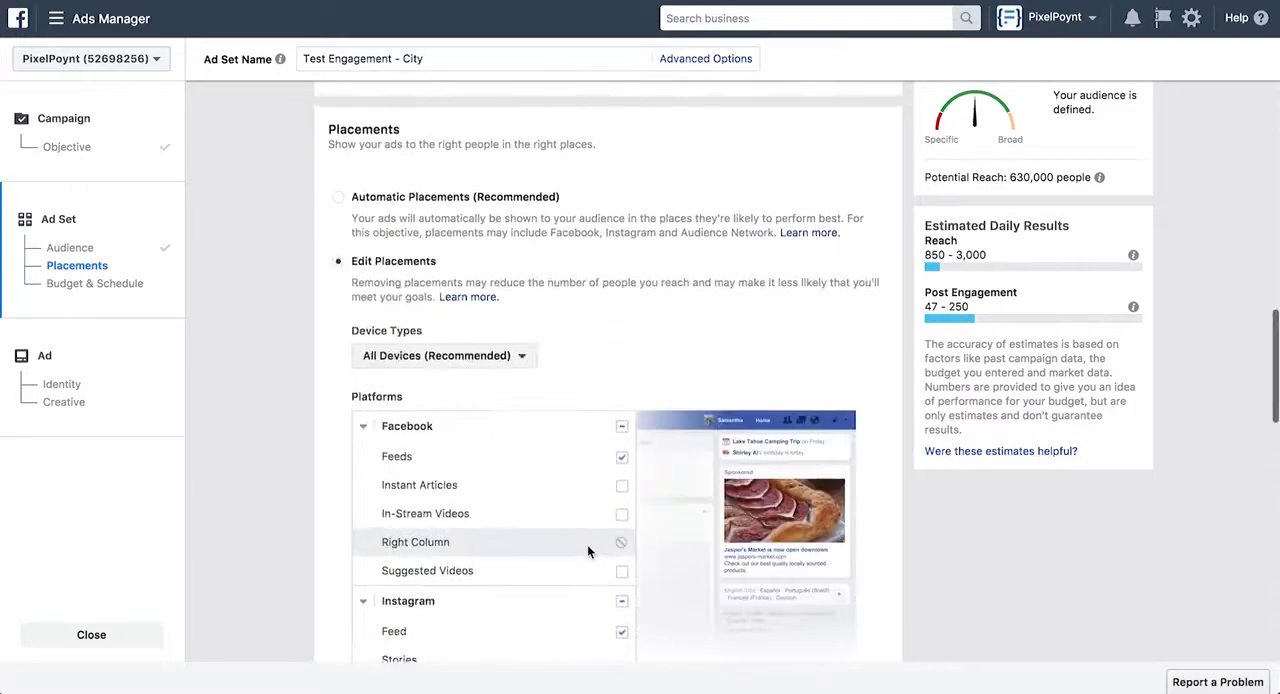
left_click(621, 588)
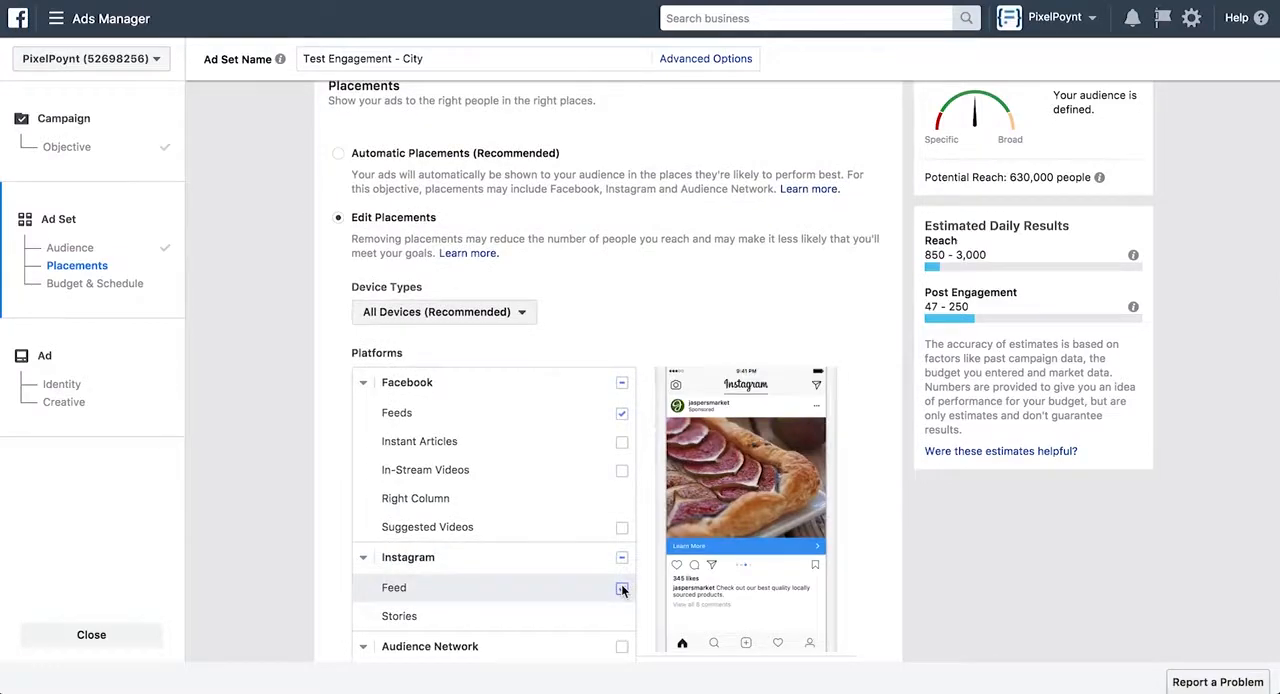
left_click(621, 589)
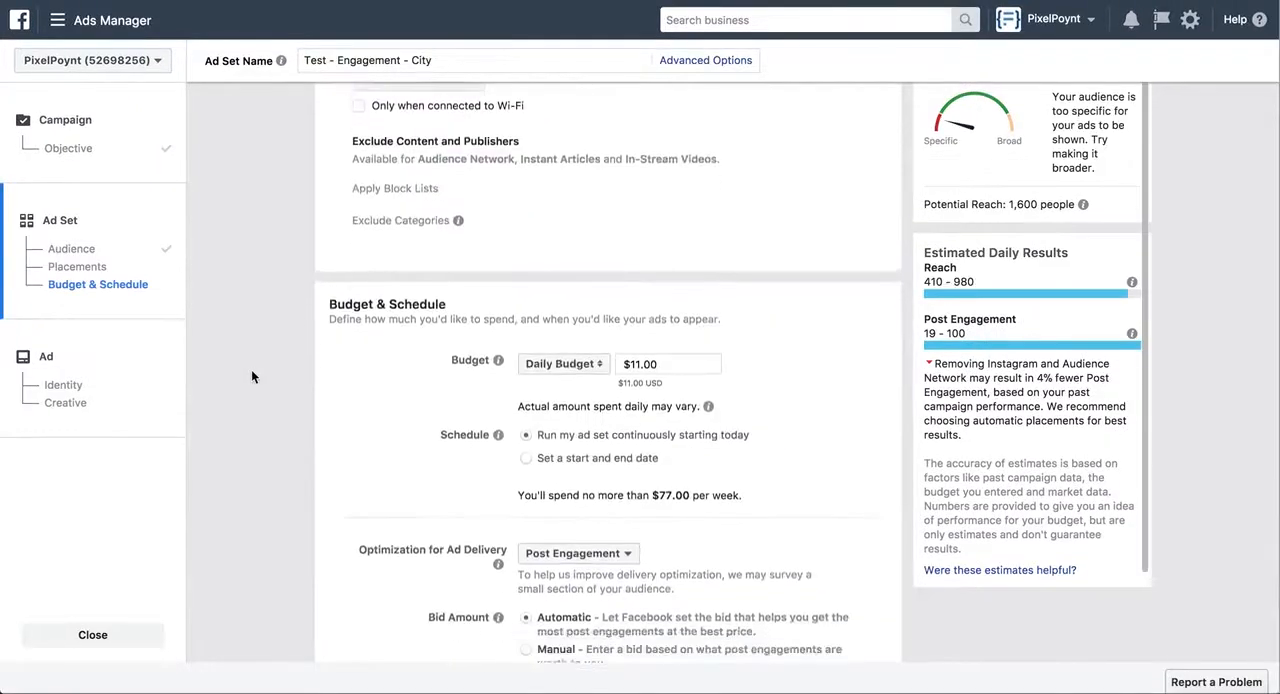
Review the ad set's budget, schedule and ad delivery optimization settings
scroll(251, 376, "down", 2)
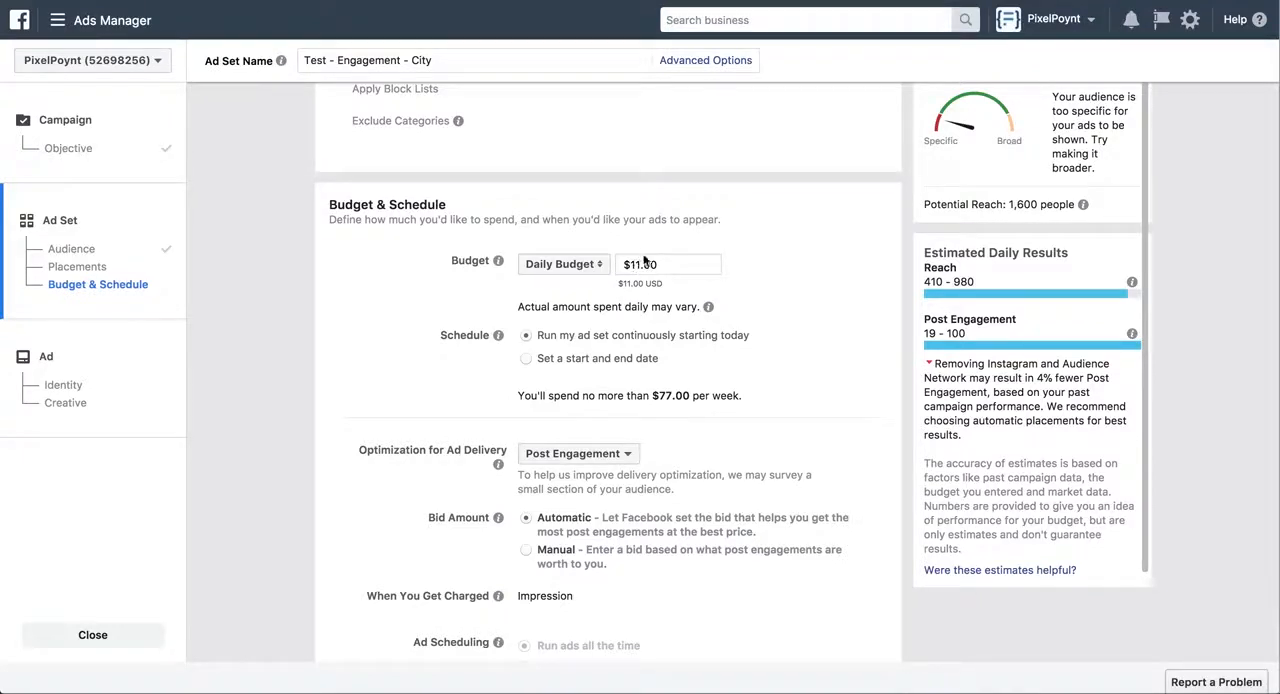
scroll(649, 276, "down", 2)
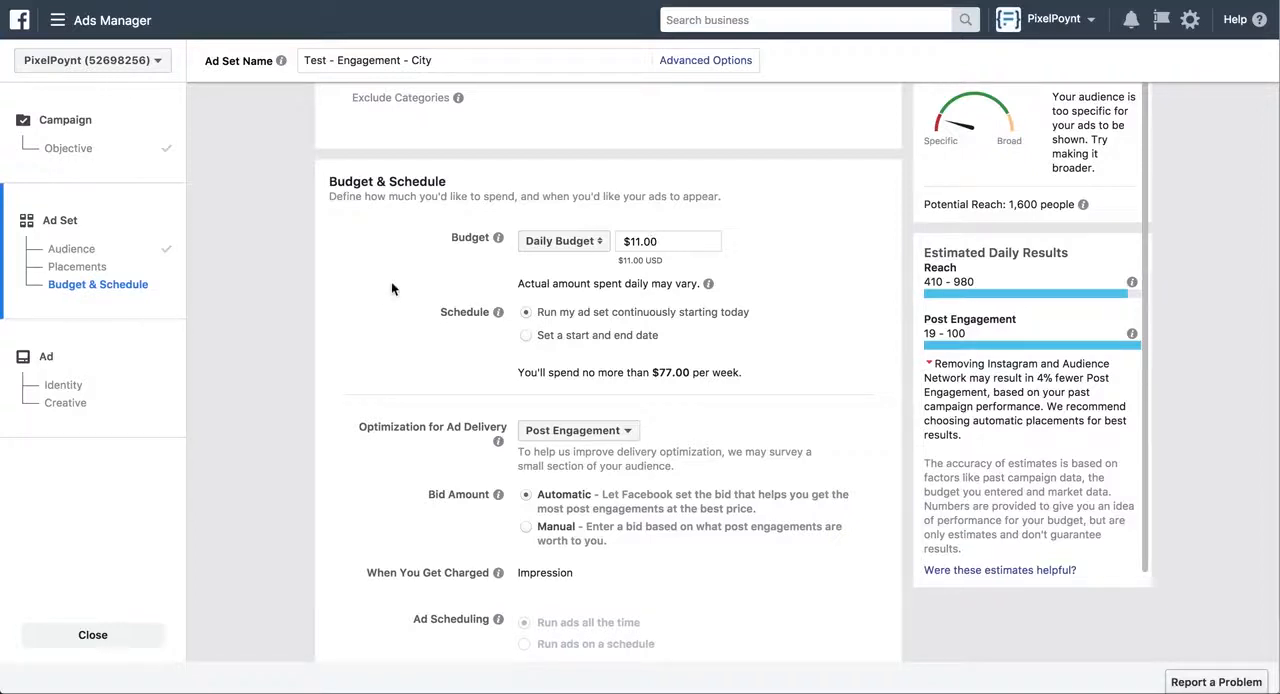
Keep Post Engagement as the optimization for ad delivery and continue to the ad setup
scroll(348, 305, "down", 4)
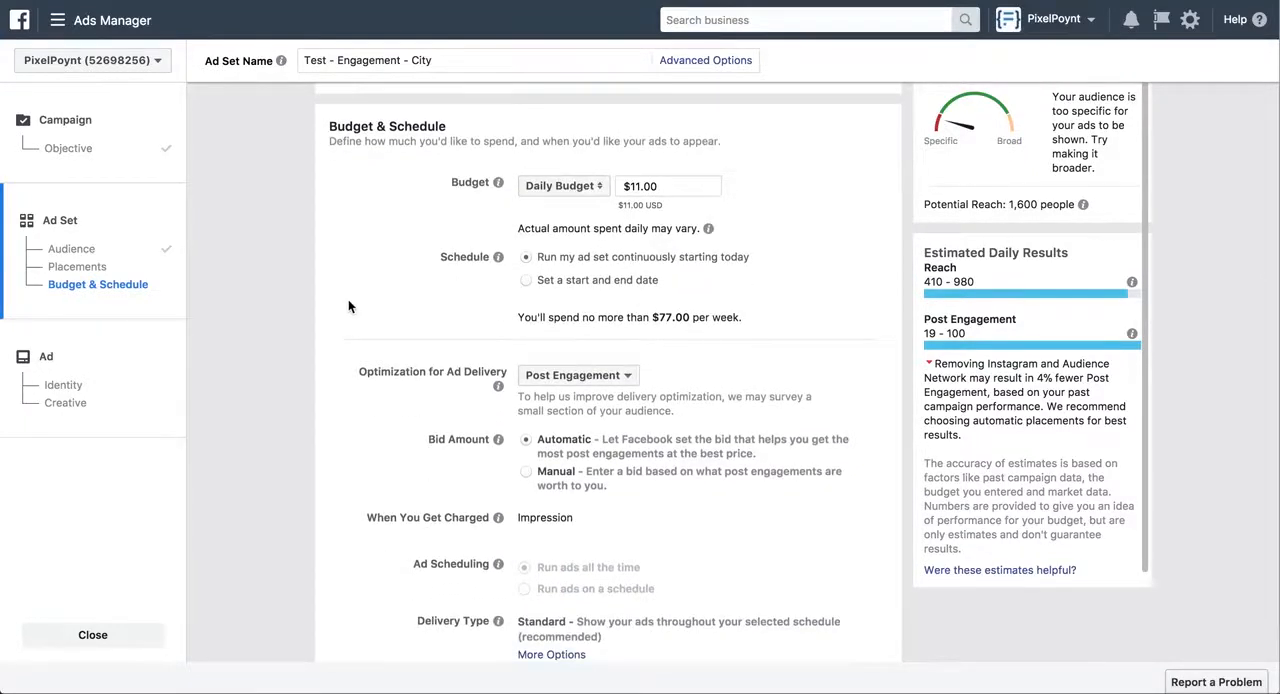
left_click(628, 377)
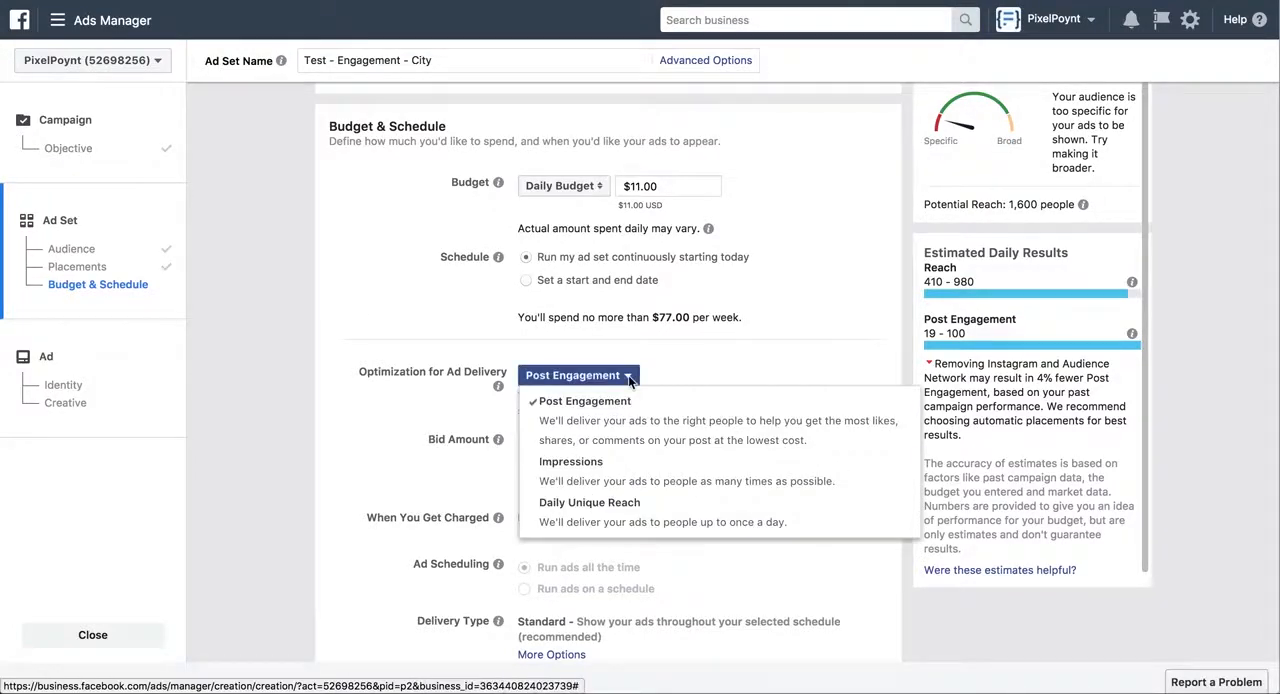
left_click(580, 420)
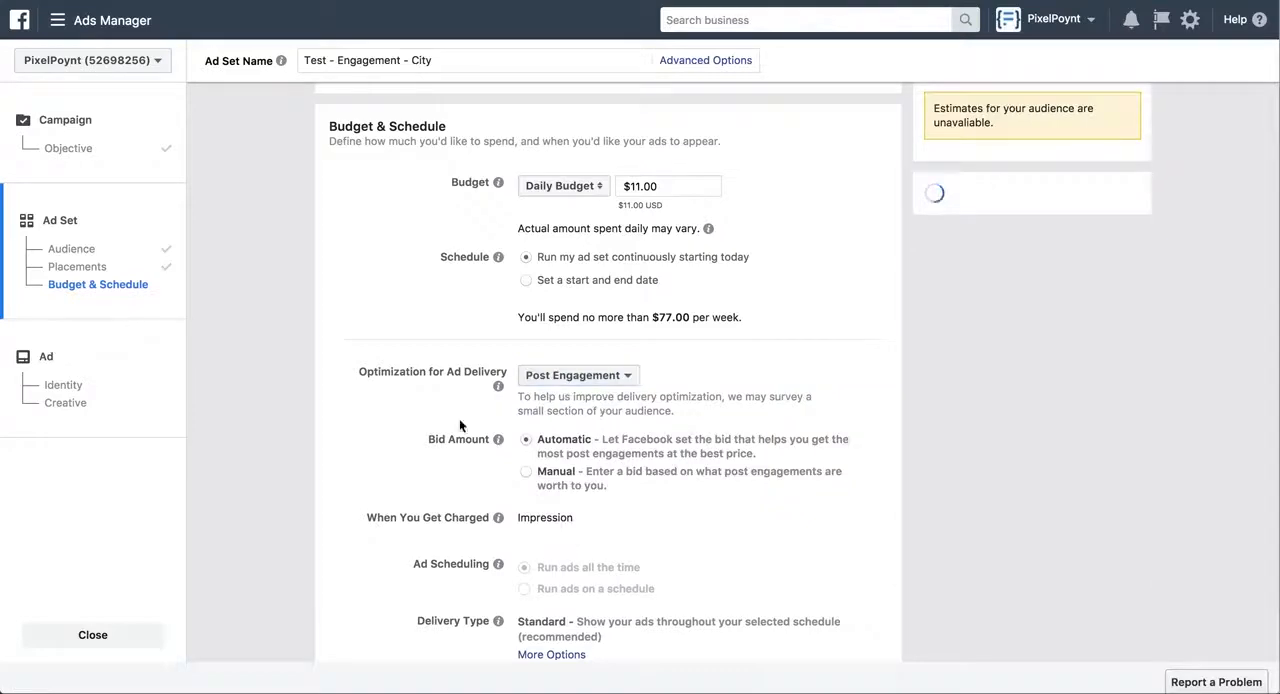
scroll(390, 437, "down", 3)
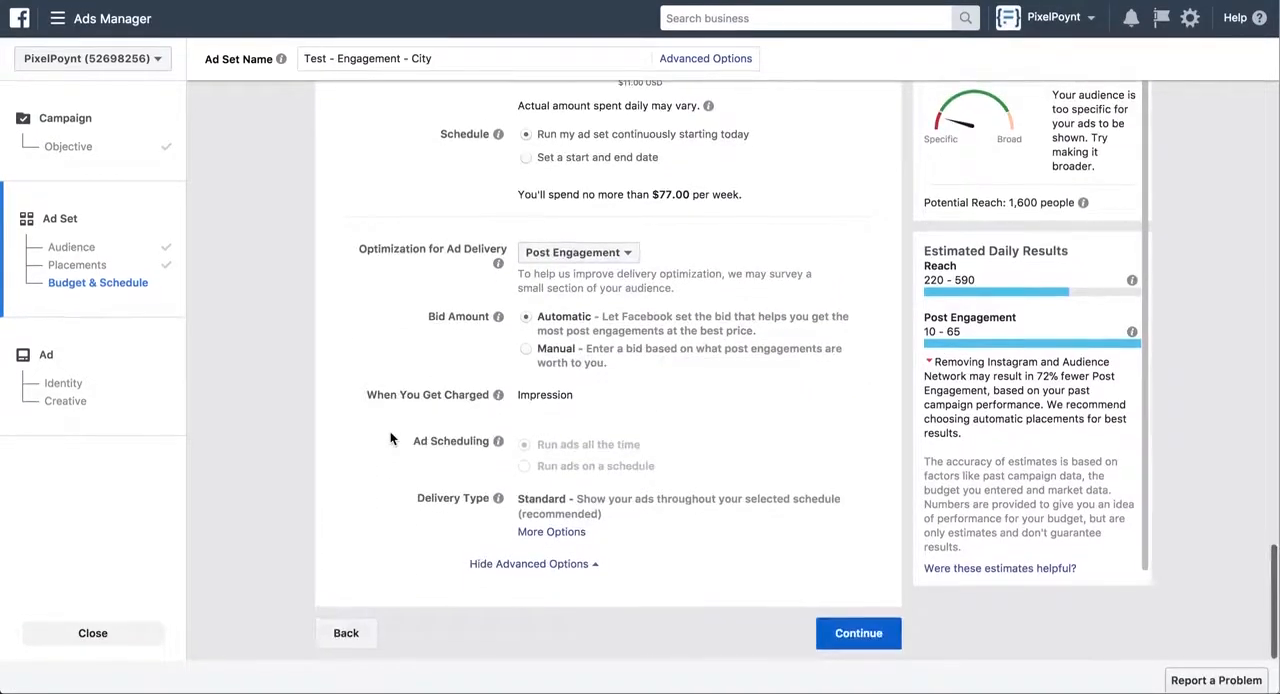
left_click(860, 636)
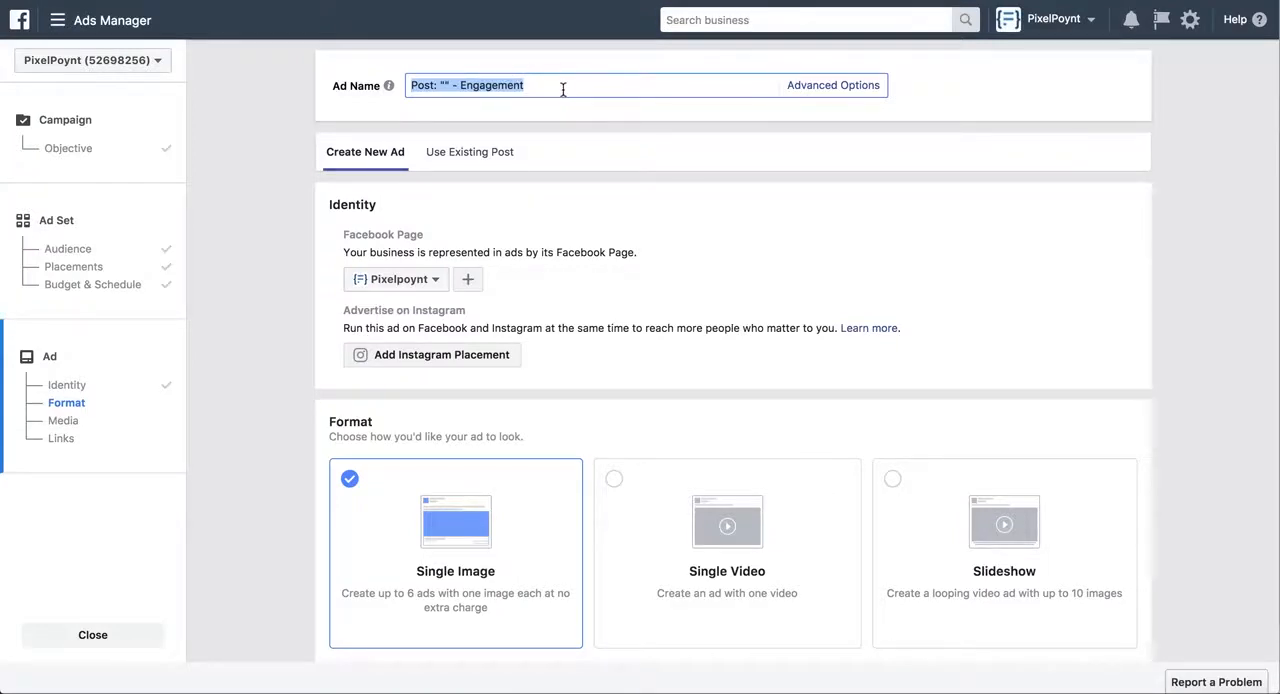
Name the ad "Test - Under $300k"
type("Test")
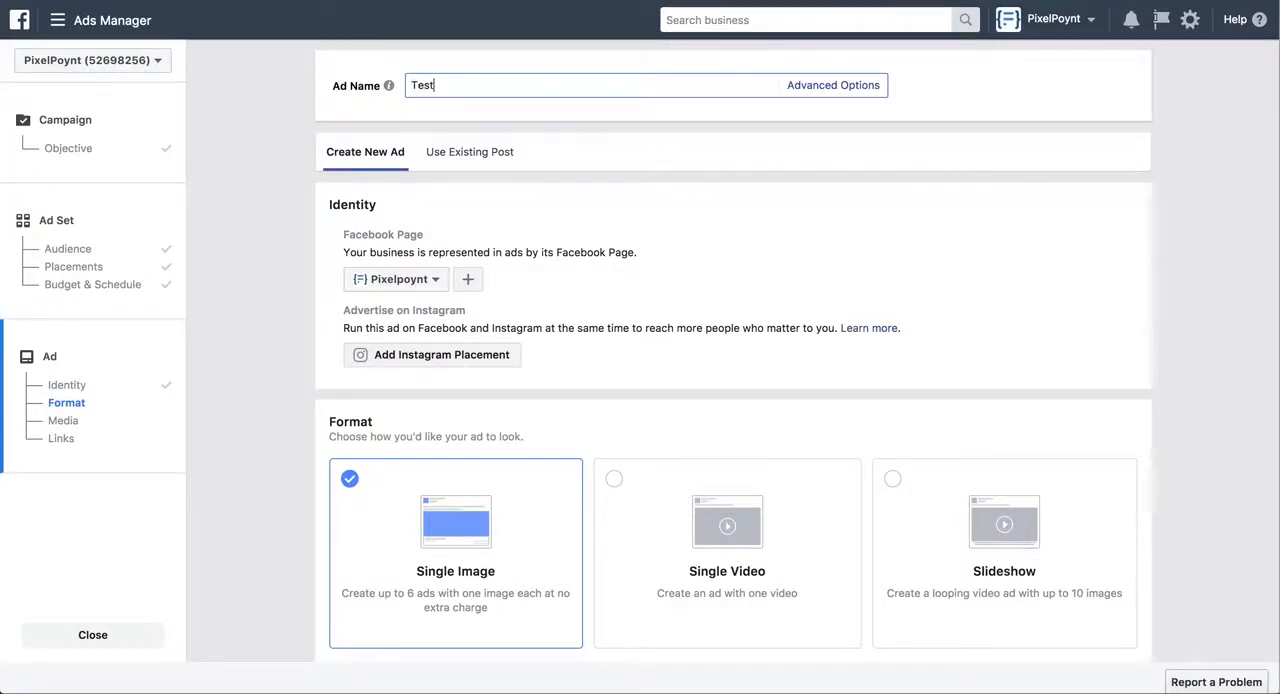
type(" - Under $300k")
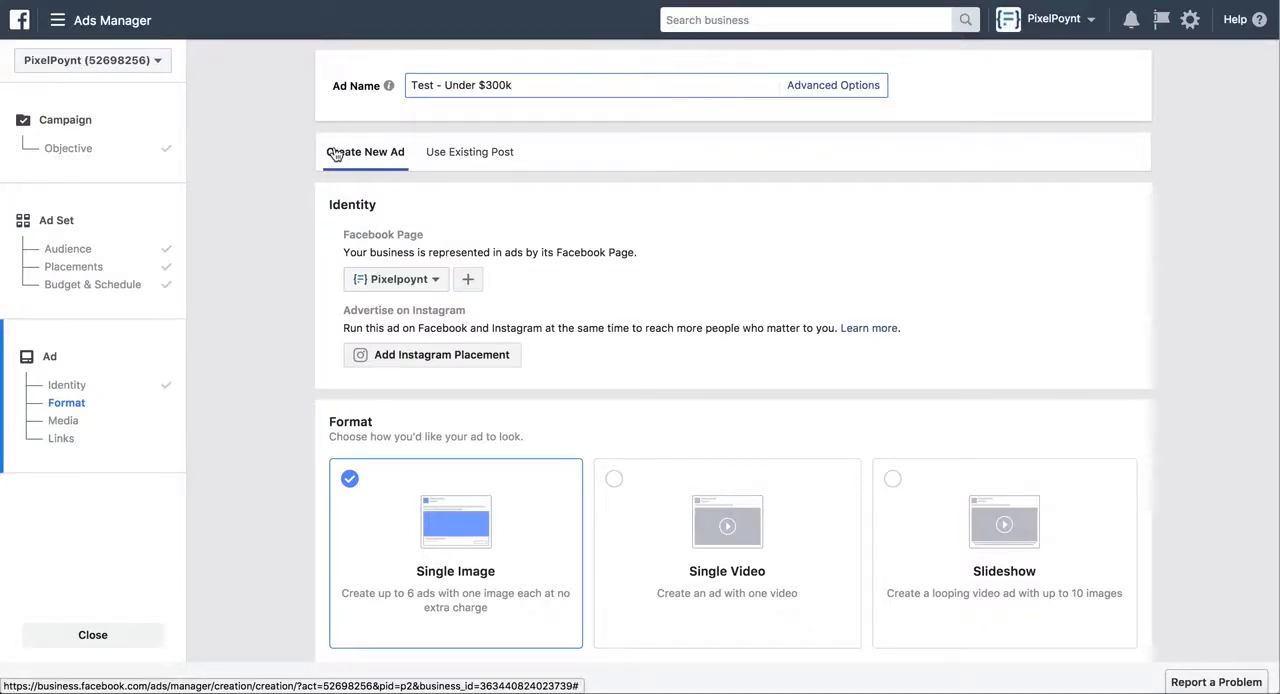
Choose Slideshow as the ad's format
scroll(257, 234, "down", 1)
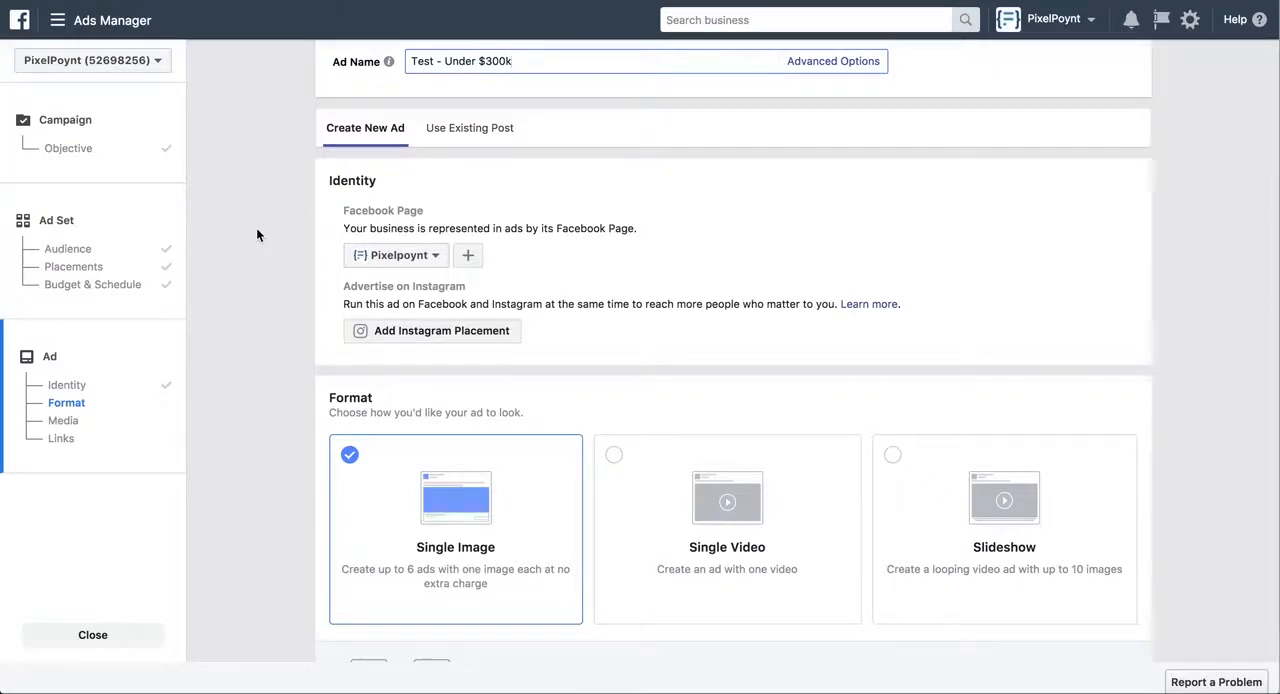
scroll(257, 234, "down", 1)
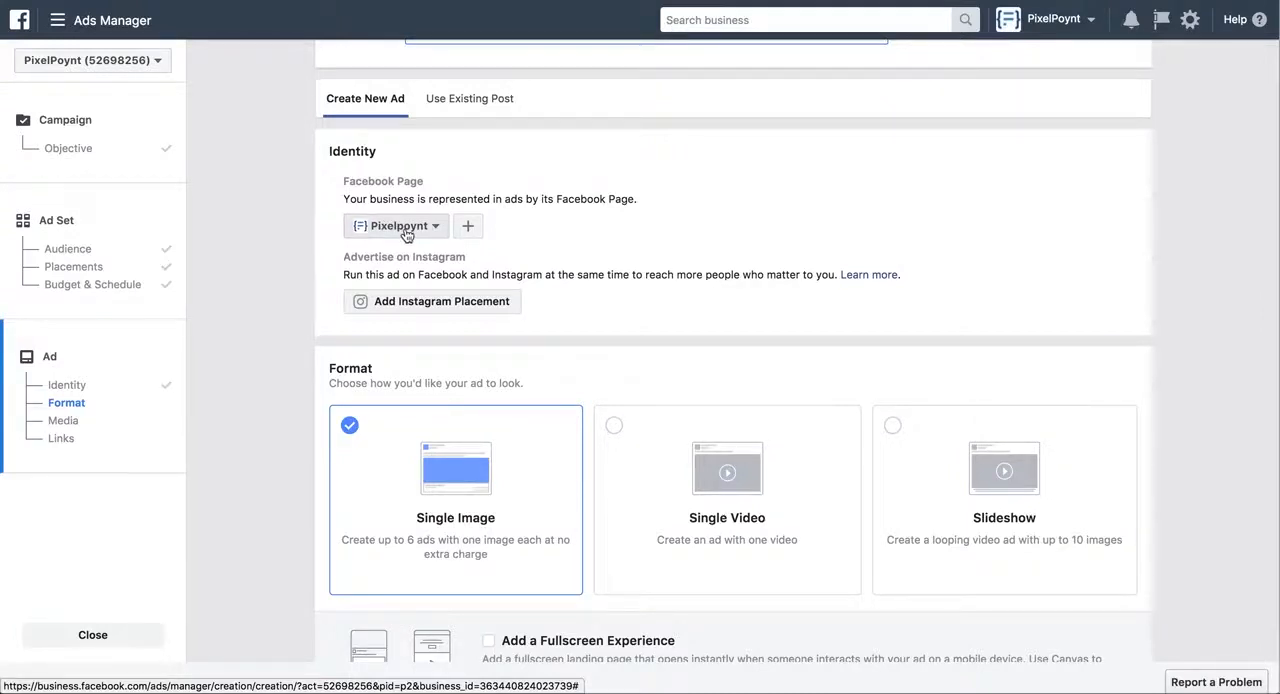
scroll(299, 236, "down", 3)
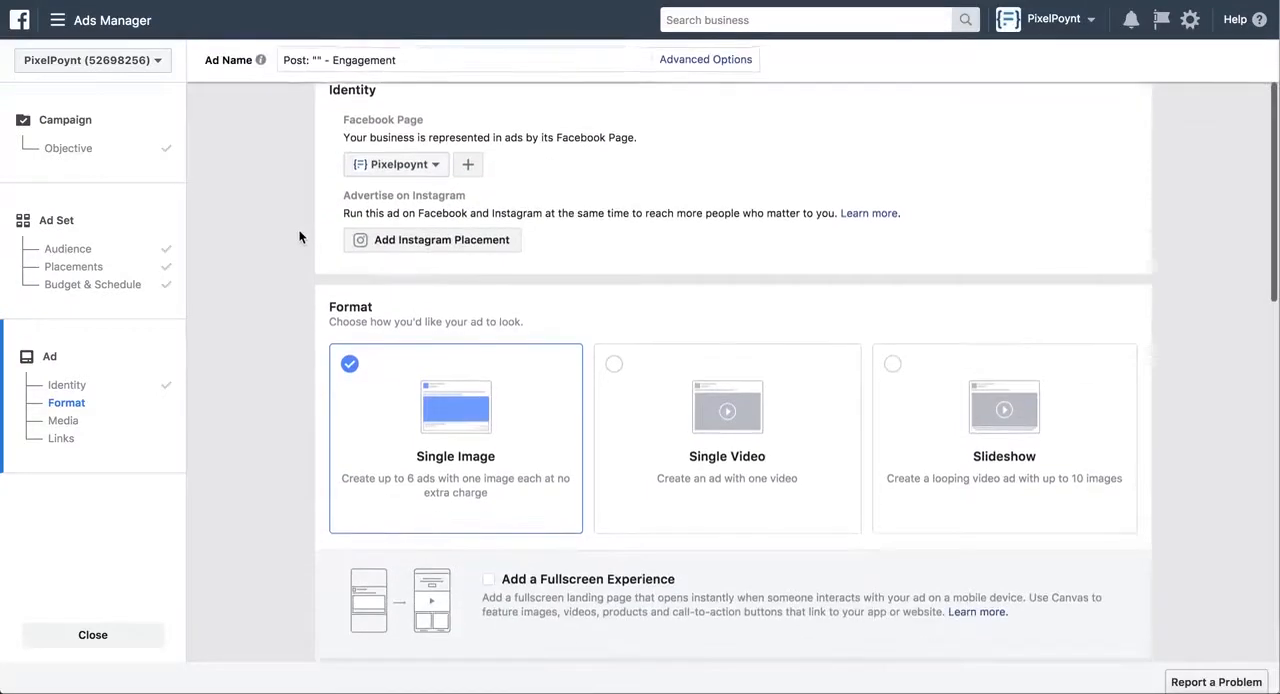
scroll(299, 236, "down", 2)
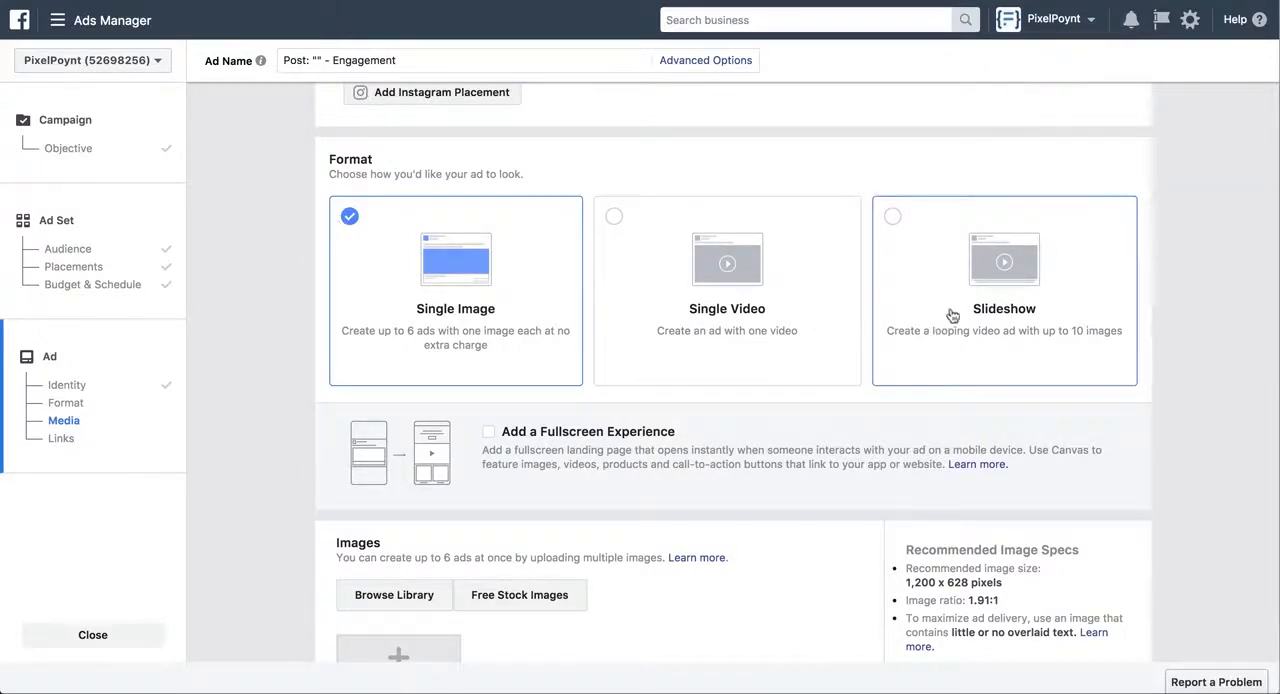
left_click(988, 271)
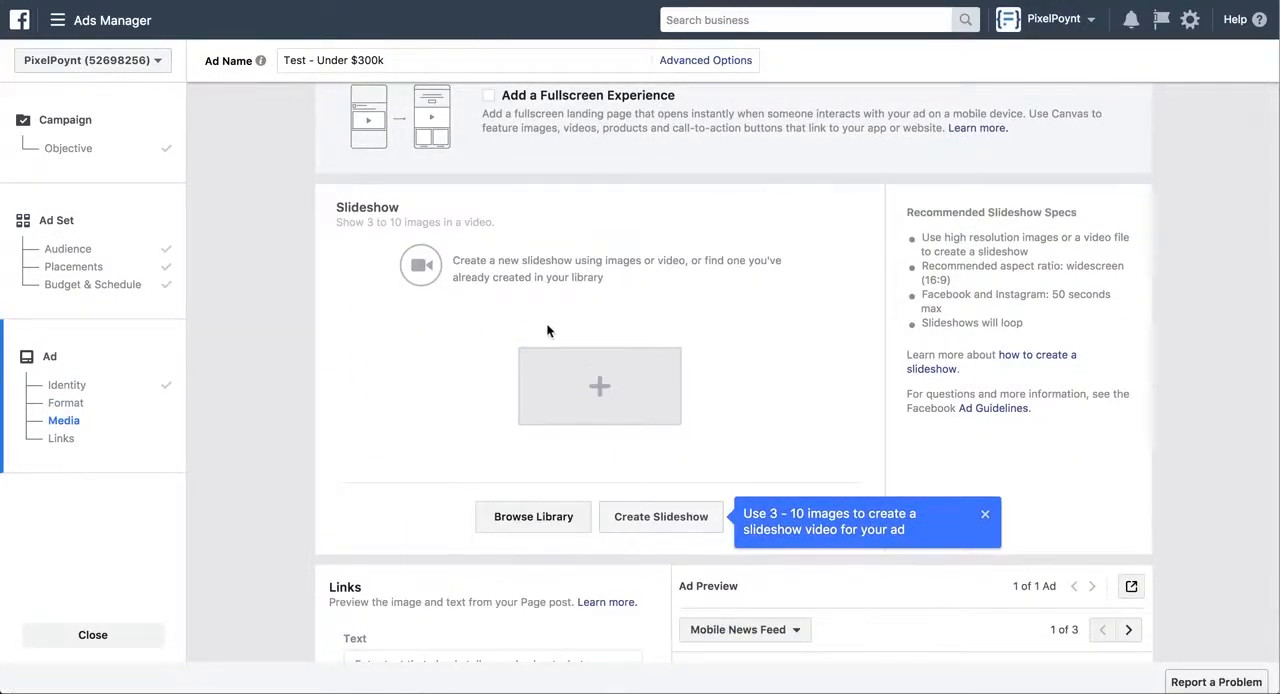
Start a new slideshow and set its image duration to 2 seconds
left_click(655, 517)
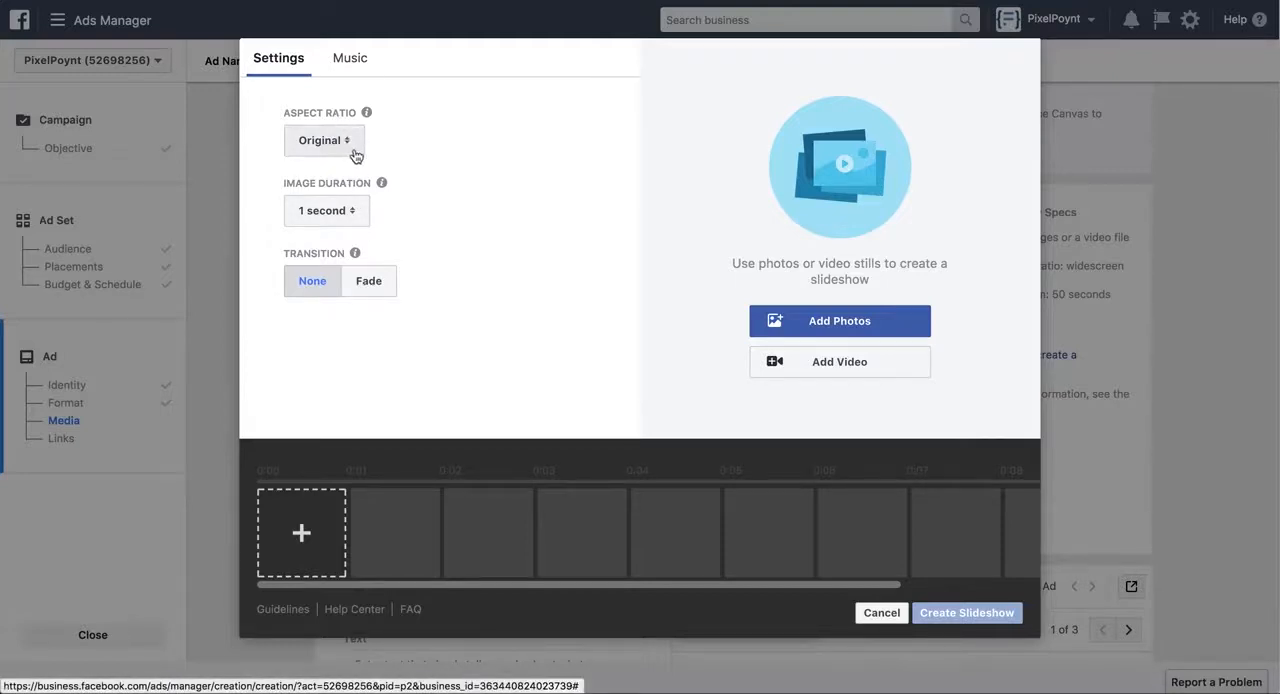
left_click(352, 211)
left_click(352, 235)
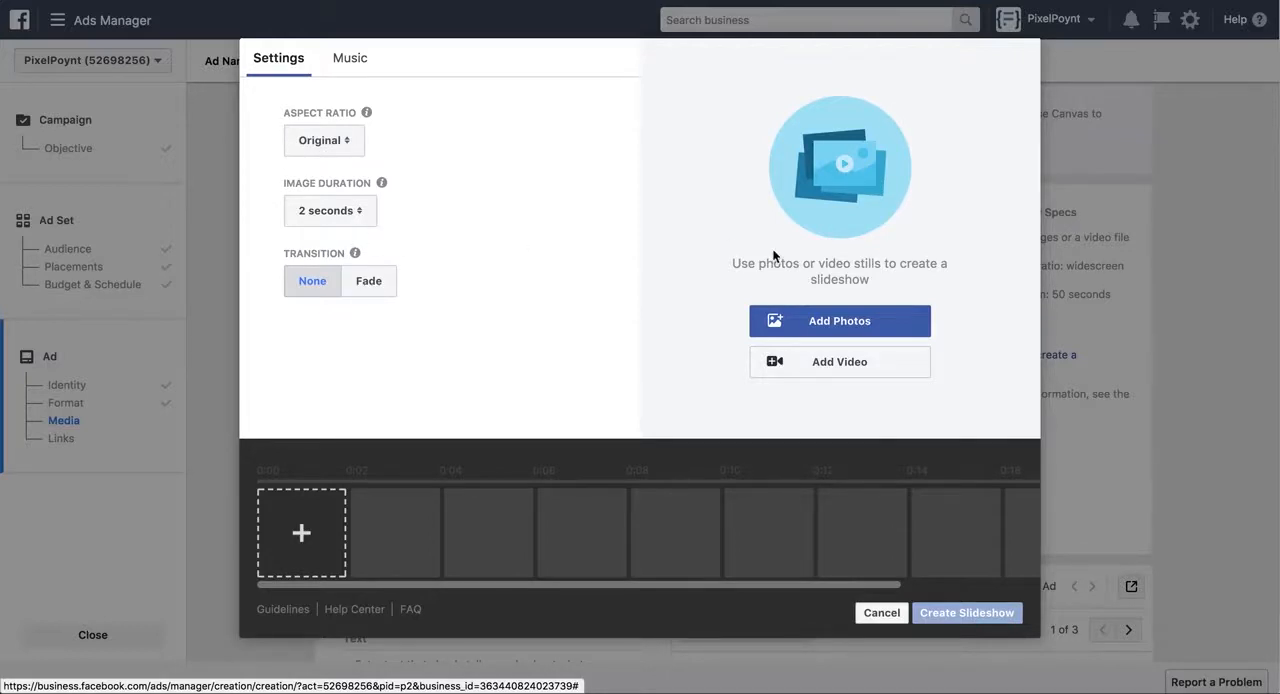
Add four house photos from the image library to the slideshow and create it
left_click(849, 331)
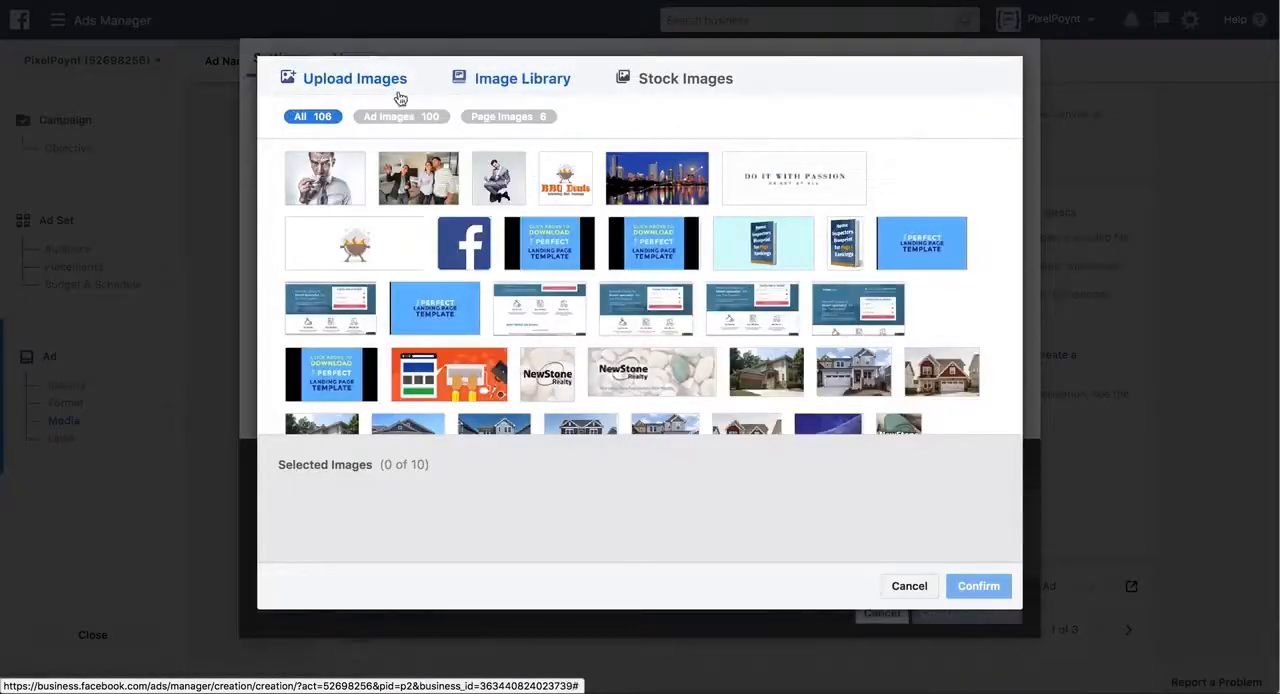
scroll(423, 275, "down", 5)
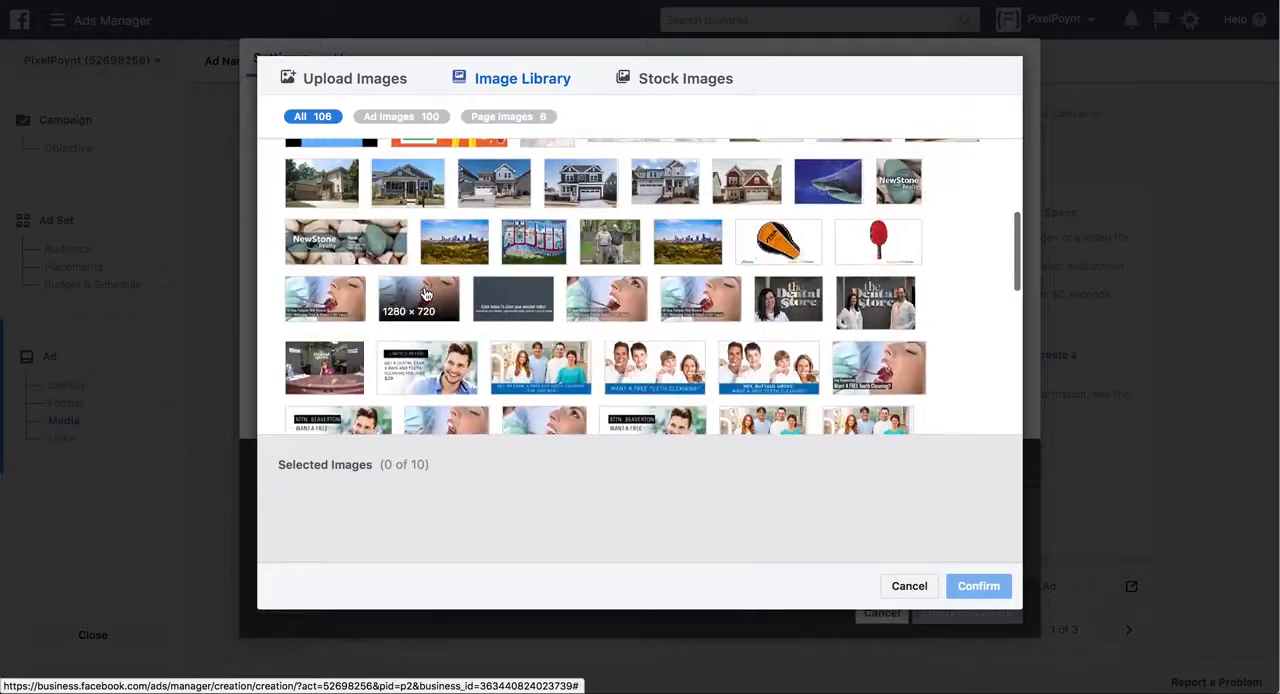
left_click(580, 184)
left_click(505, 192)
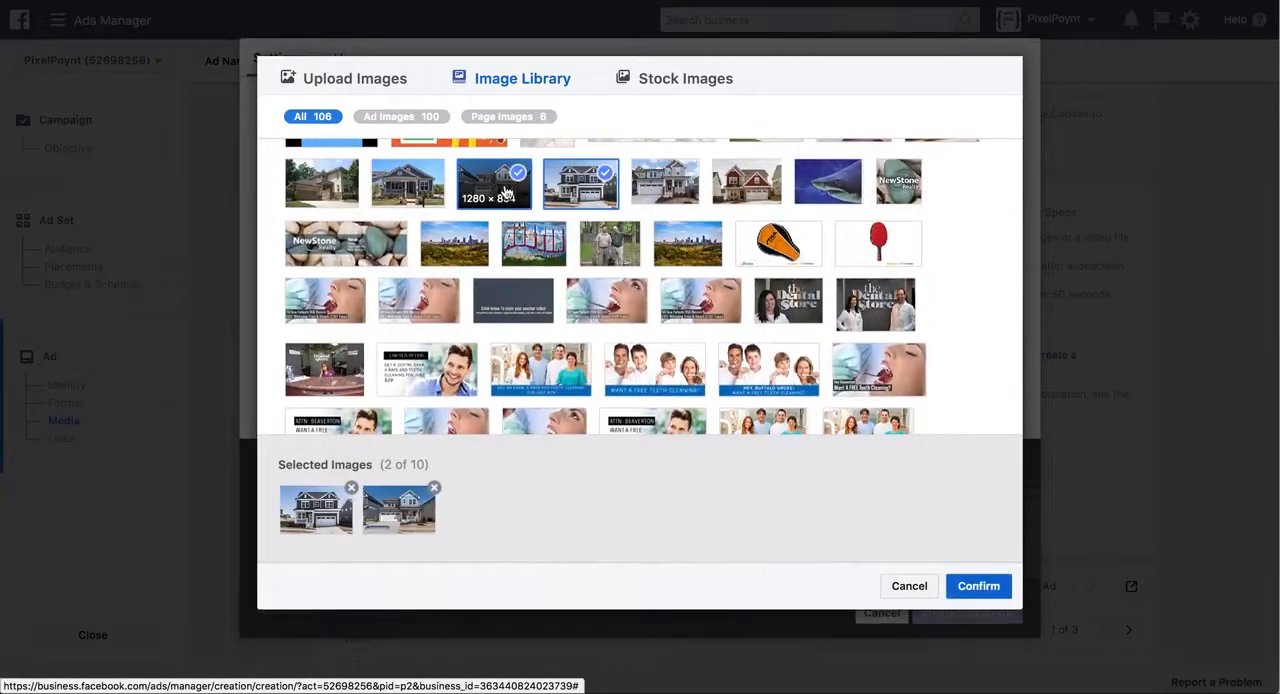
left_click(685, 174)
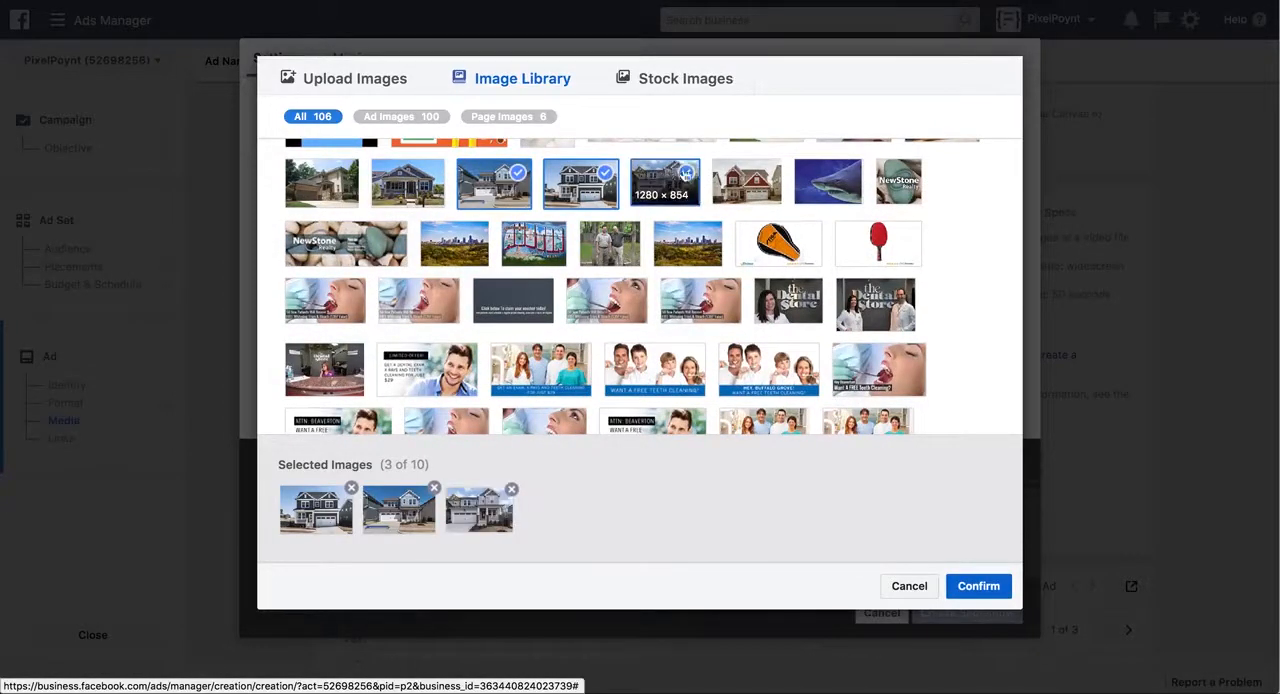
left_click(748, 180)
left_click(975, 588)
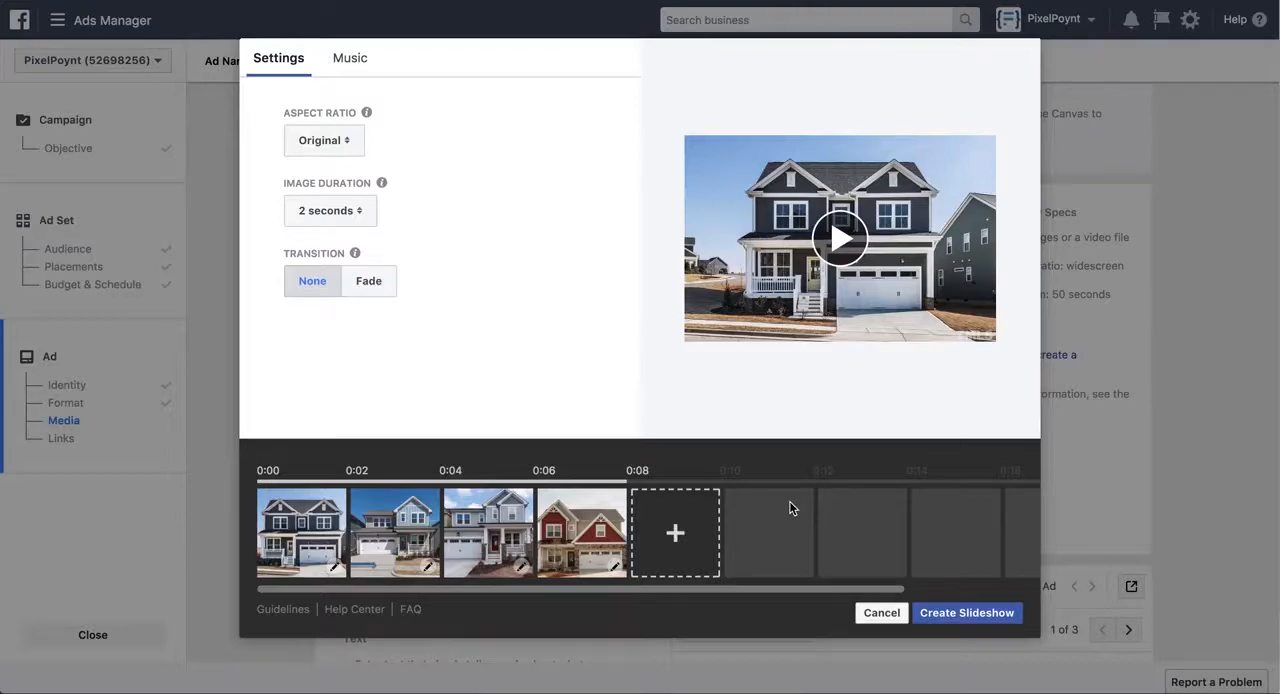
left_click(956, 612)
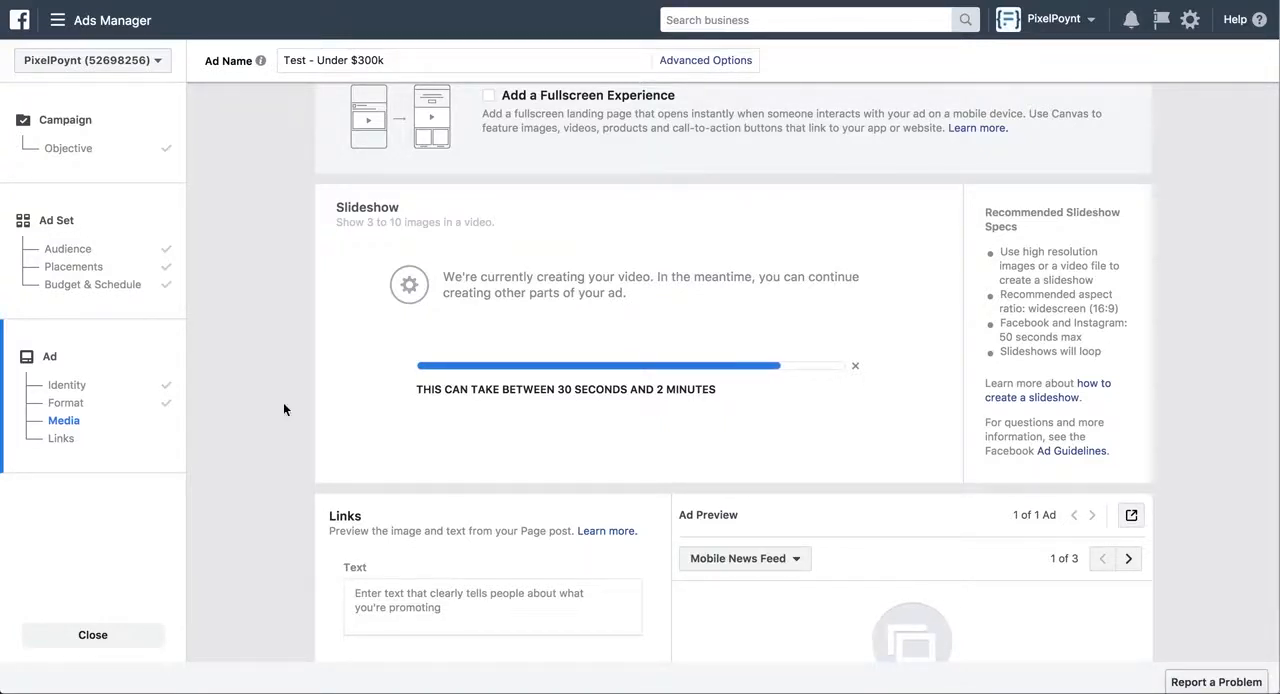
Copy the ad copy from the "PixelPoynt.com FB Ad Targeting" Google Docs document into the ad's text in Ads Manager
scroll(281, 364, "down", 1)
scroll(281, 364, "down", 5)
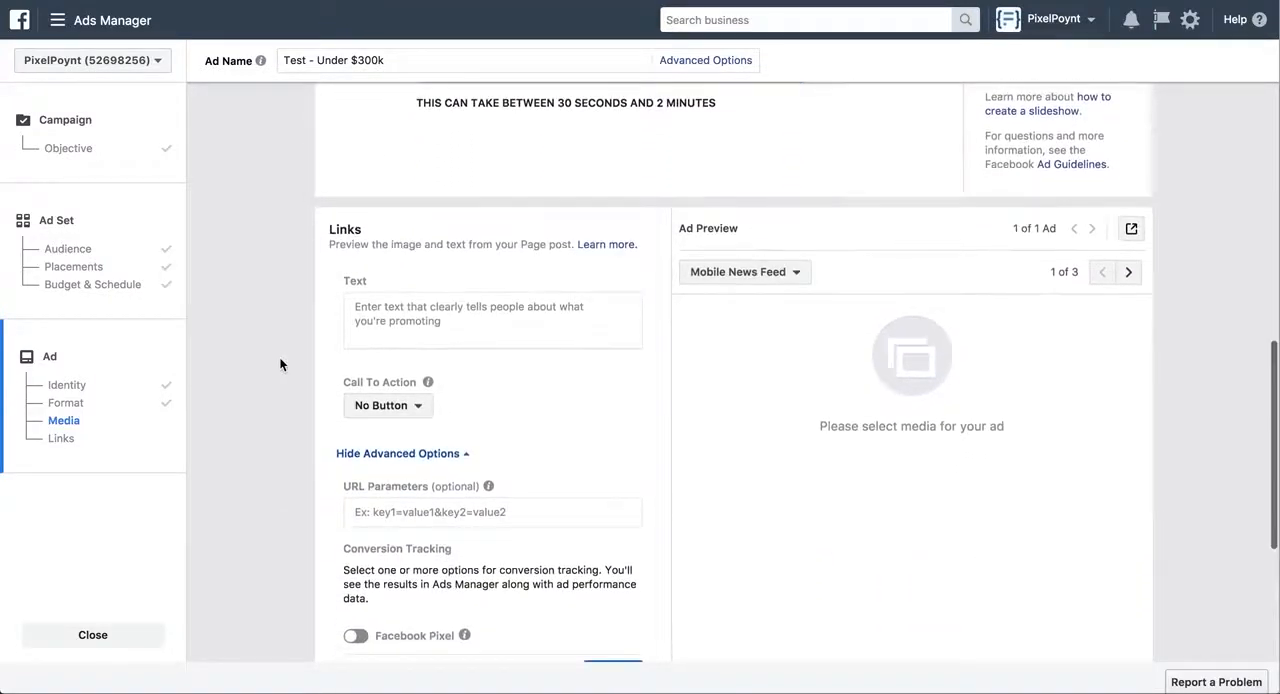
scroll(280, 364, "up", 5)
scroll(280, 364, "down", 4)
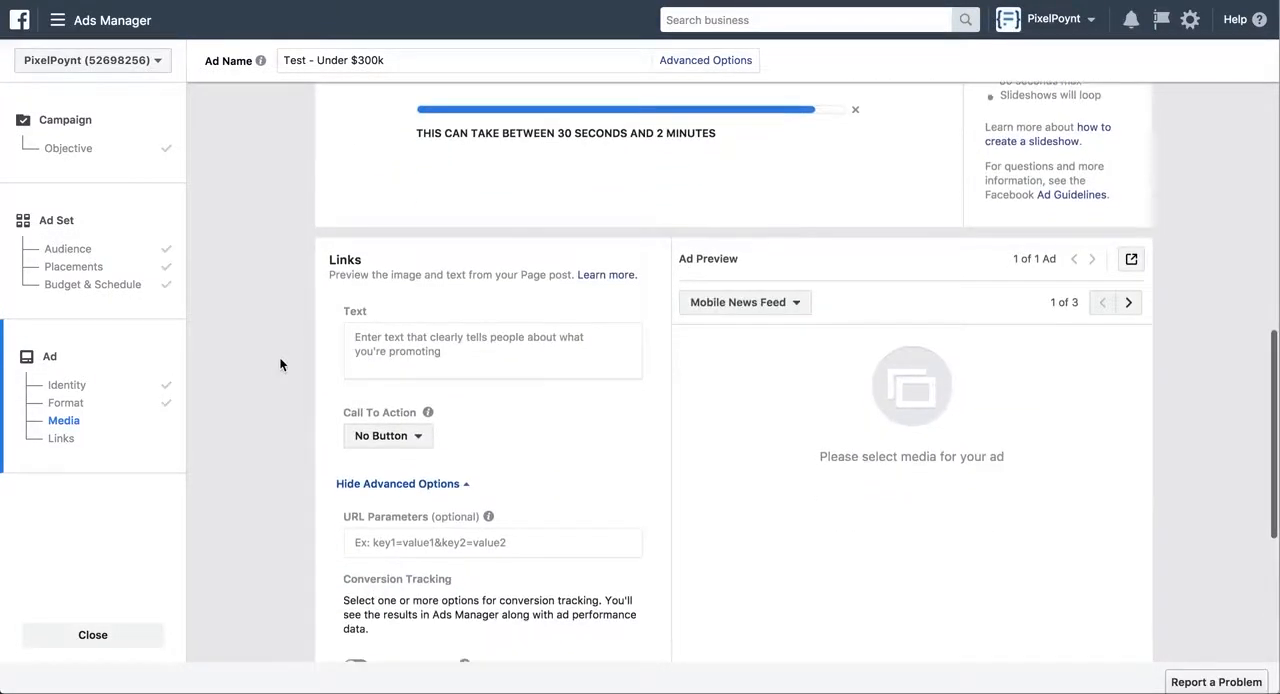
scroll(280, 364, "down", 2)
scroll(280, 364, "down", 1)
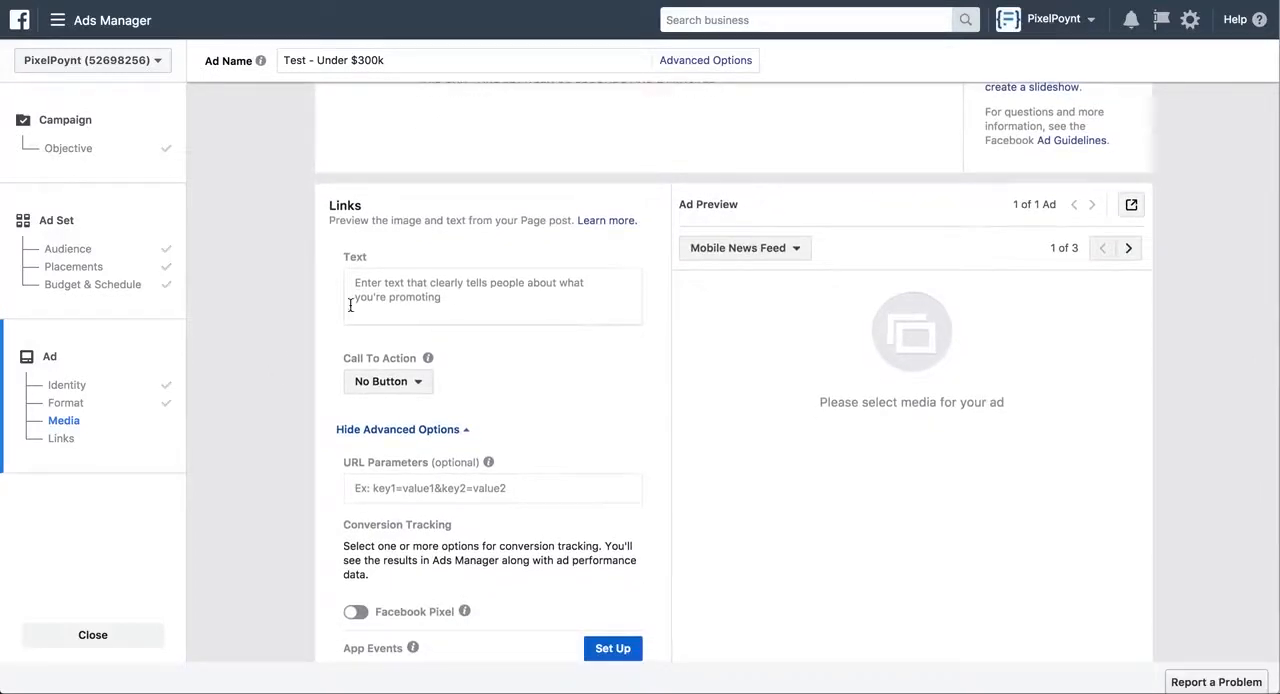
left_click(410, 284)
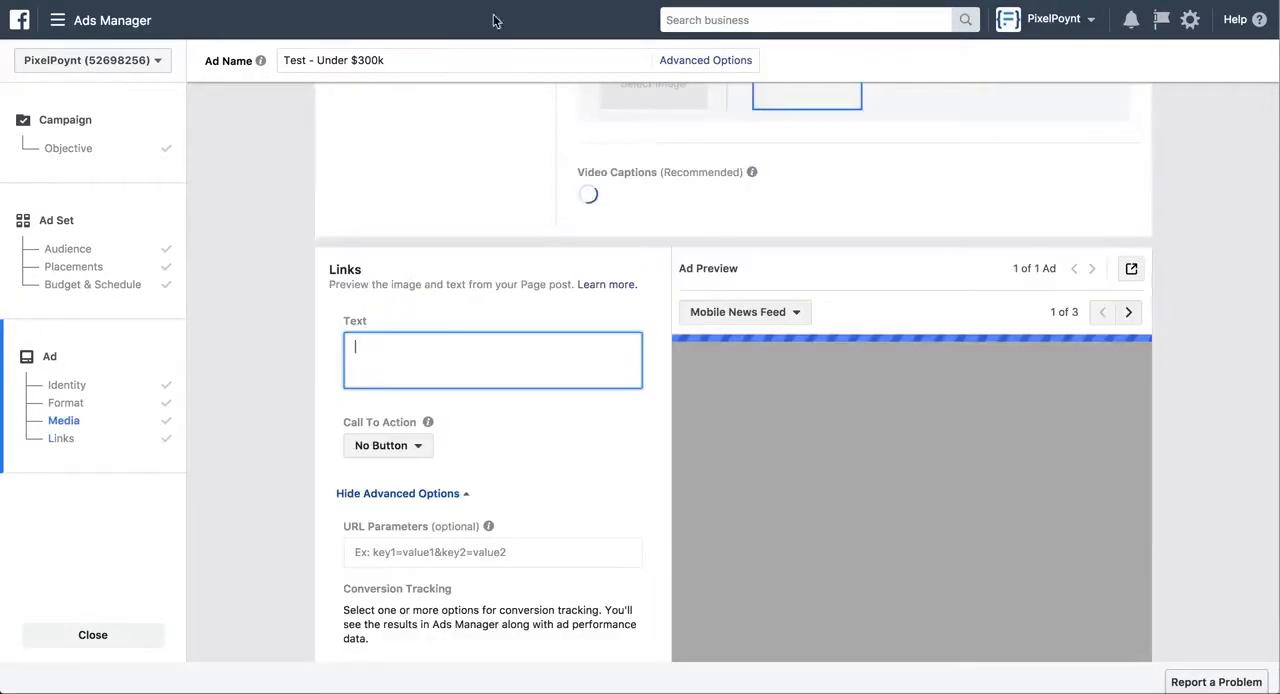
key("ctrl+Tab")
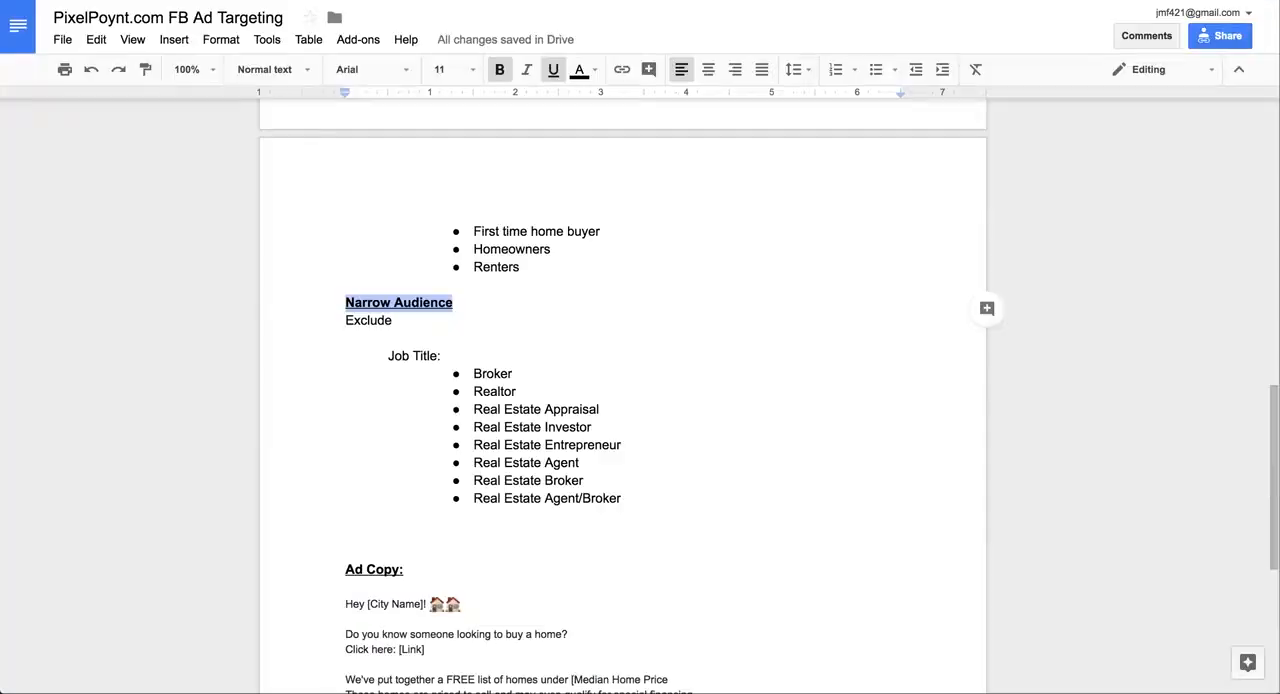
scroll(357, 434, "down", 4)
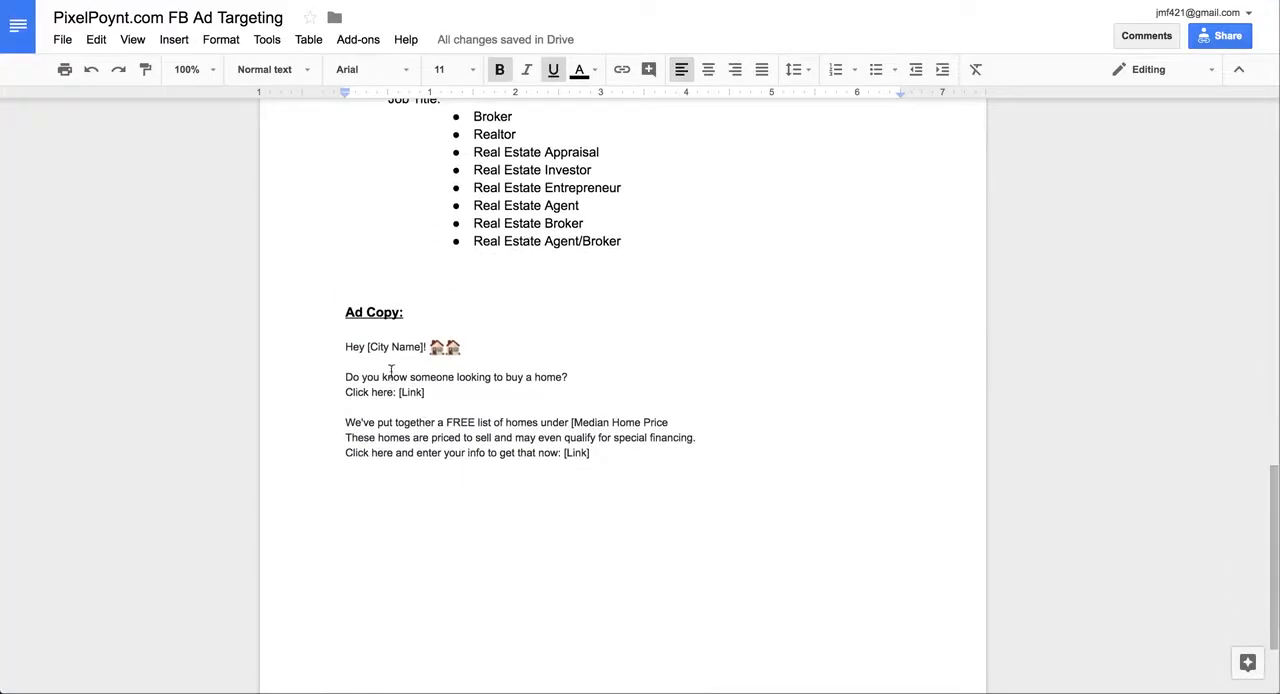
left_click_drag(346, 346, 674, 451)
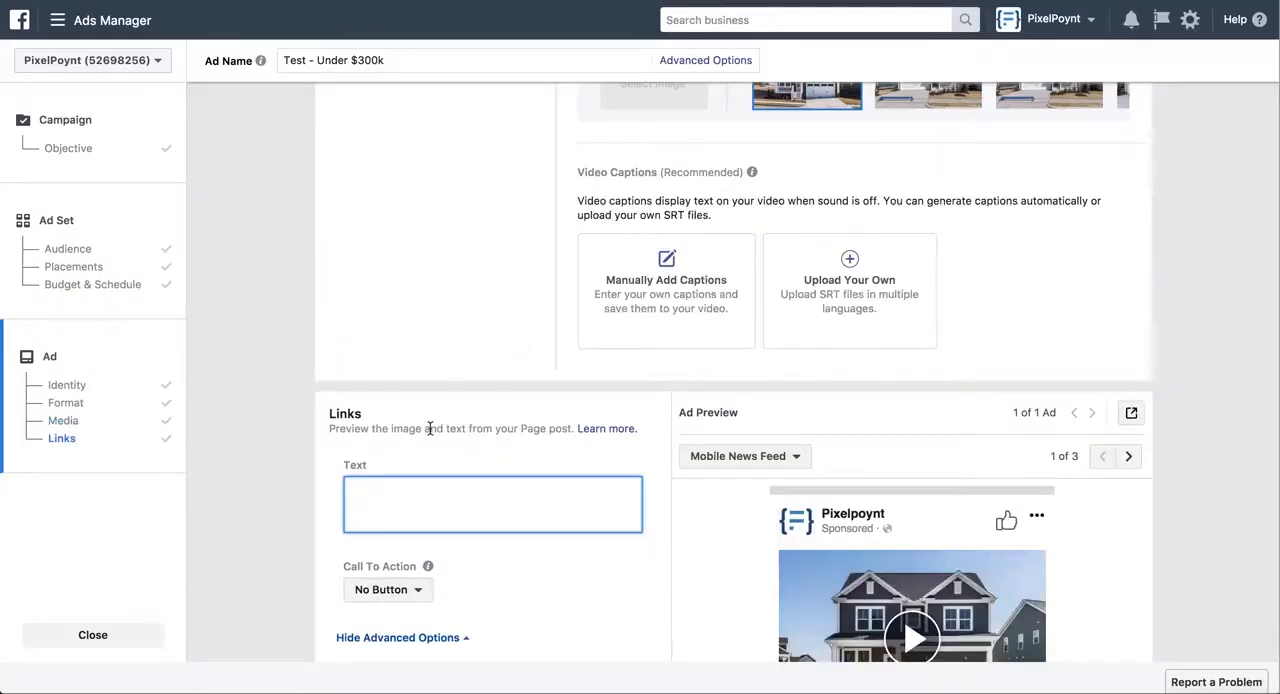
type("Hey [City Name]! 🏠🏠  Do you know someone looking to buy a home? Click here: [Link]  We've put together a FREE list of homes under [Median Home Price These homes are priced to sell and may even qualify for special financing. Click here and enter your info to get that now: [Link]")
Replace the [City Name] placeholder in the ad text's greeting with Chicago
scroll(434, 477, "down", 2)
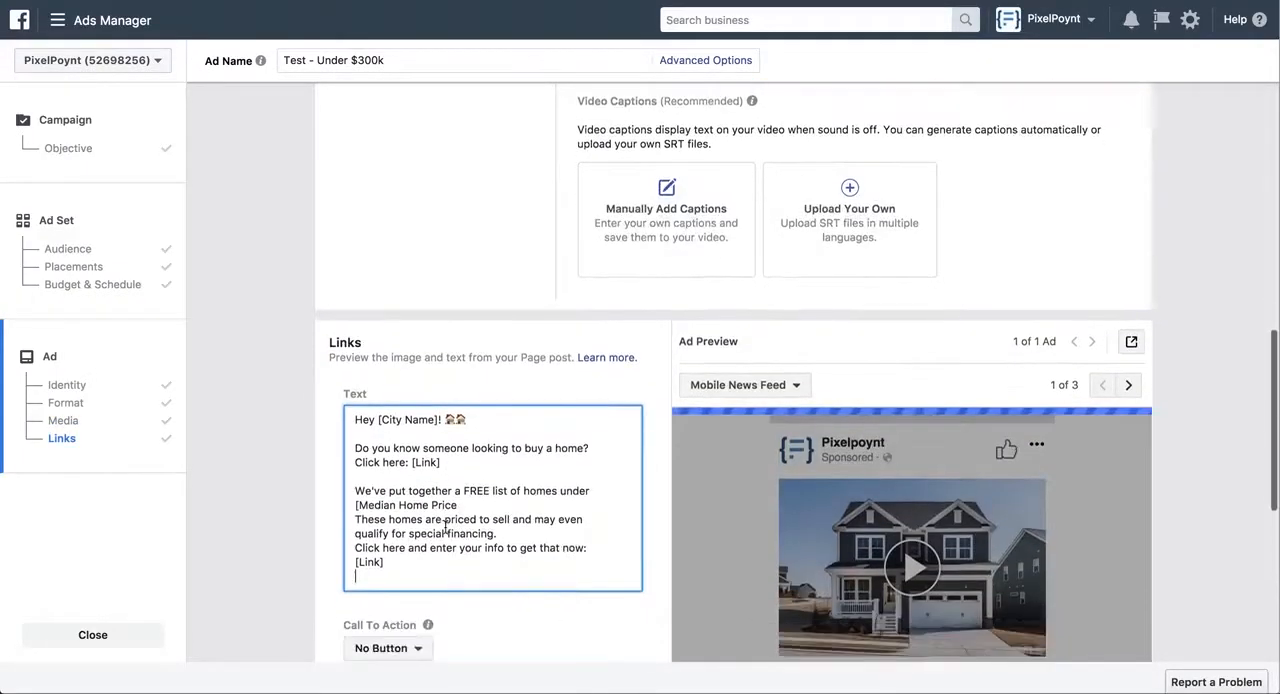
left_click_drag(381, 376, 441, 377)
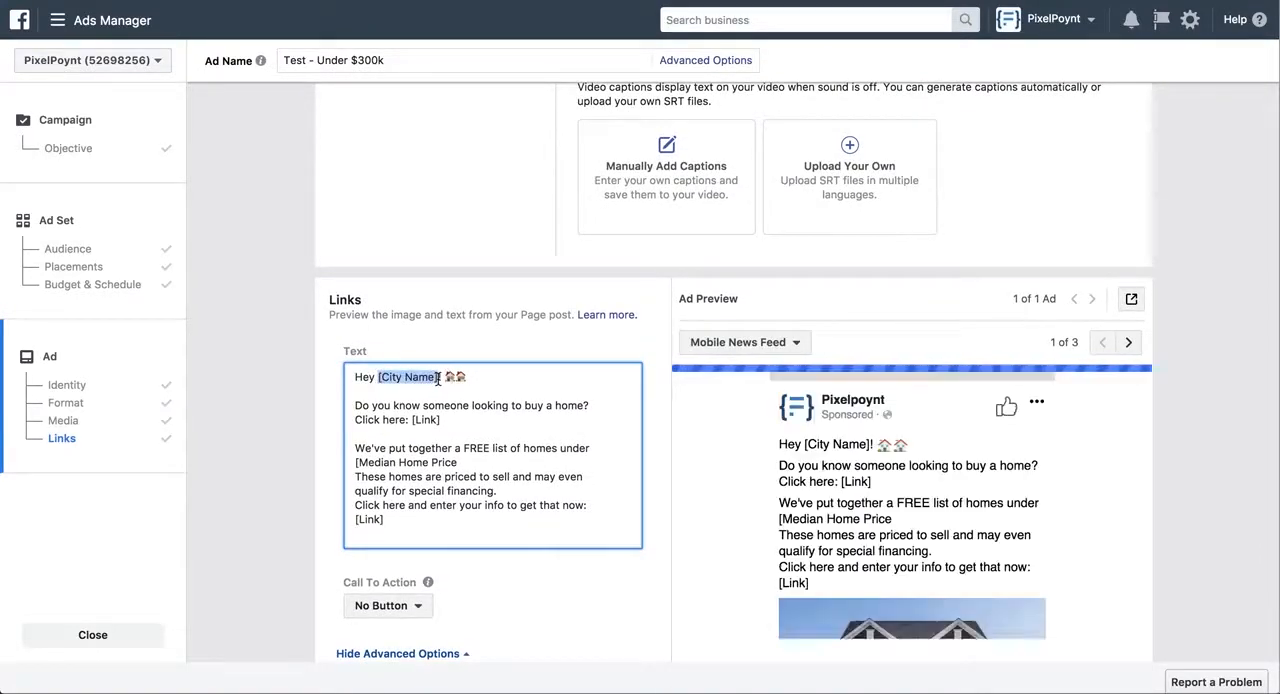
type("C")
type("icago")
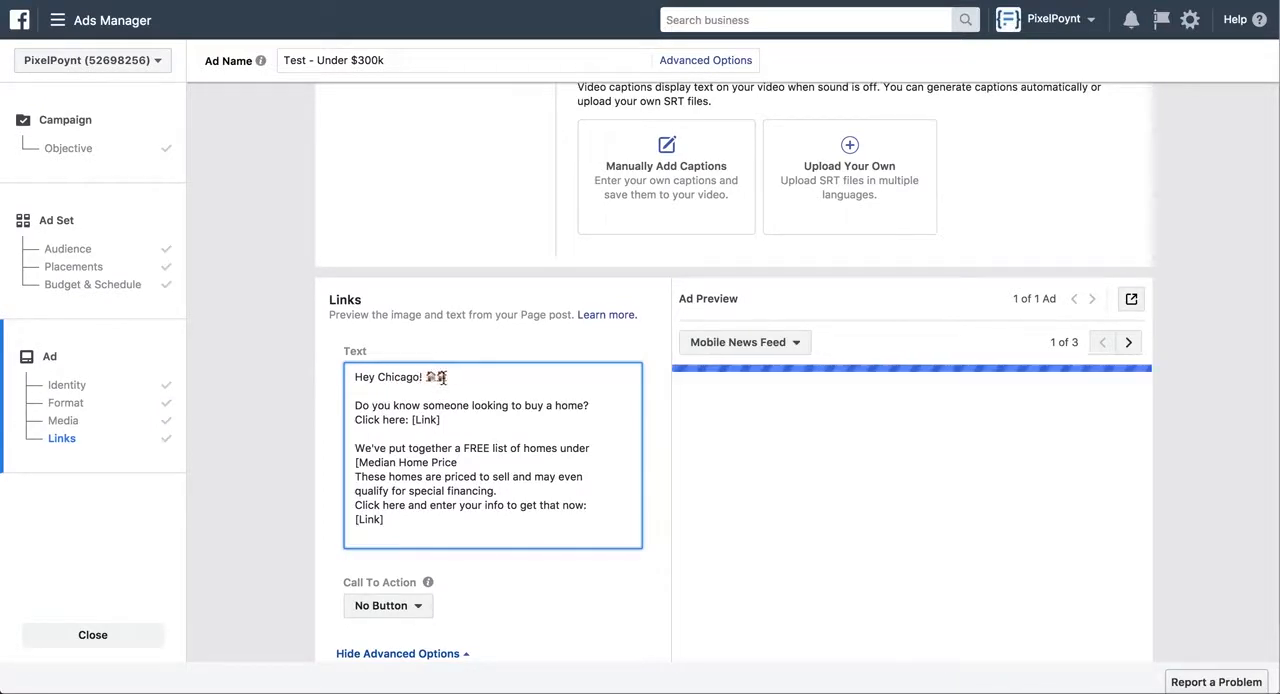
scroll(445, 377, "down", 1)
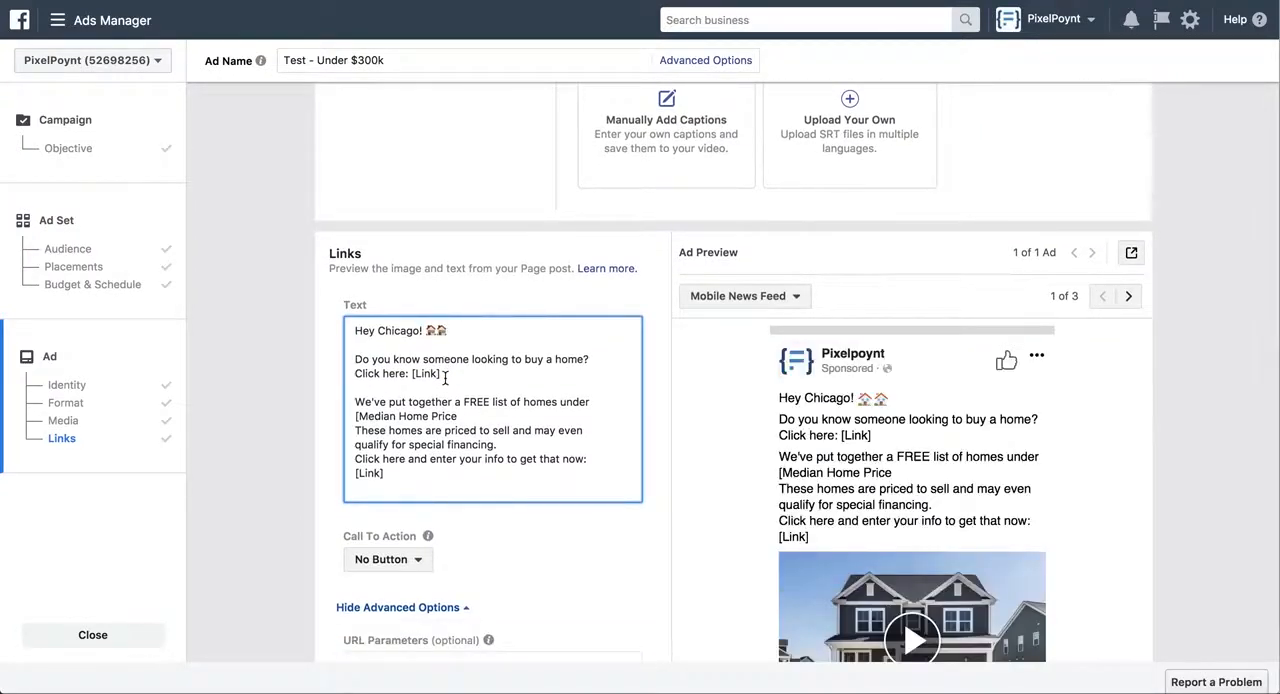
scroll(445, 377, "down", 1)
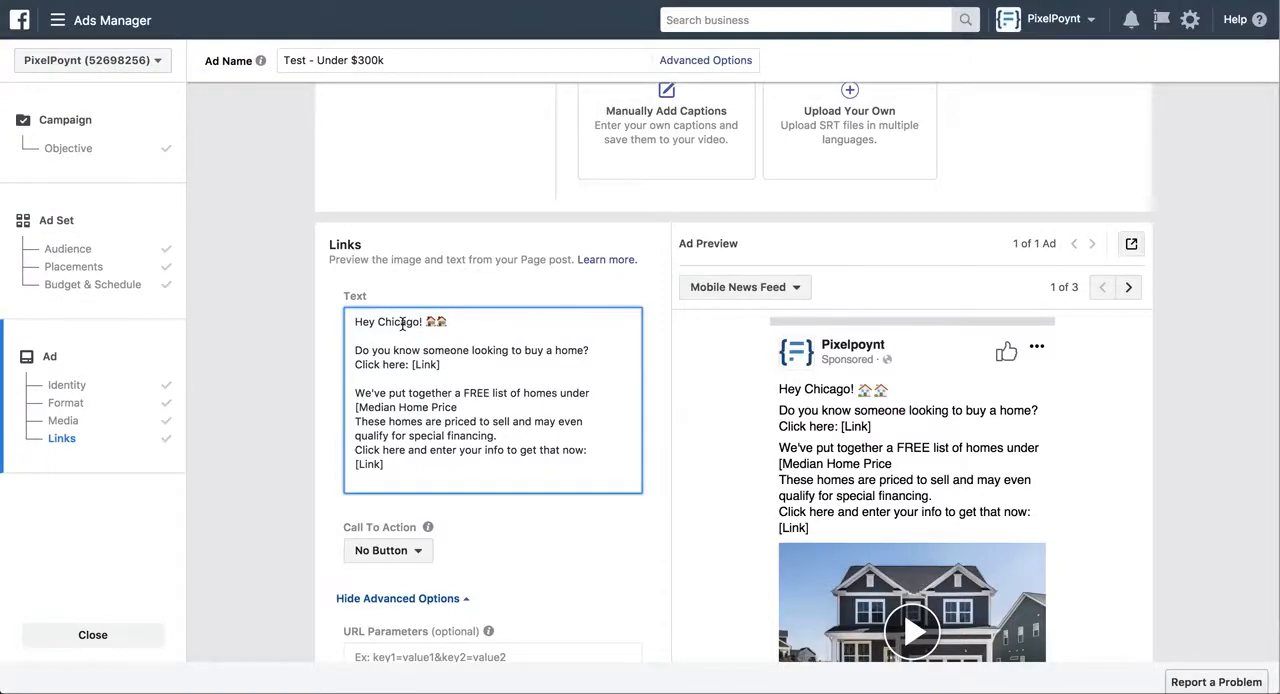
scroll(403, 323, "down", 1)
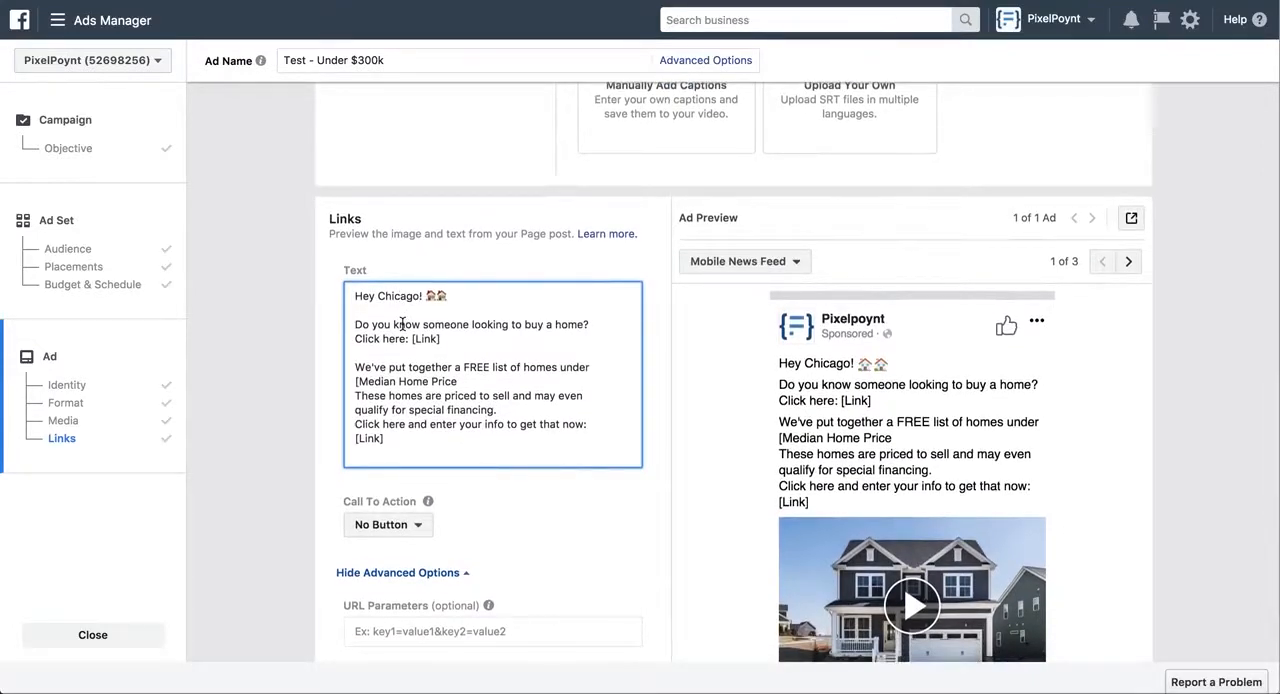
scroll(403, 323, "down", 1)
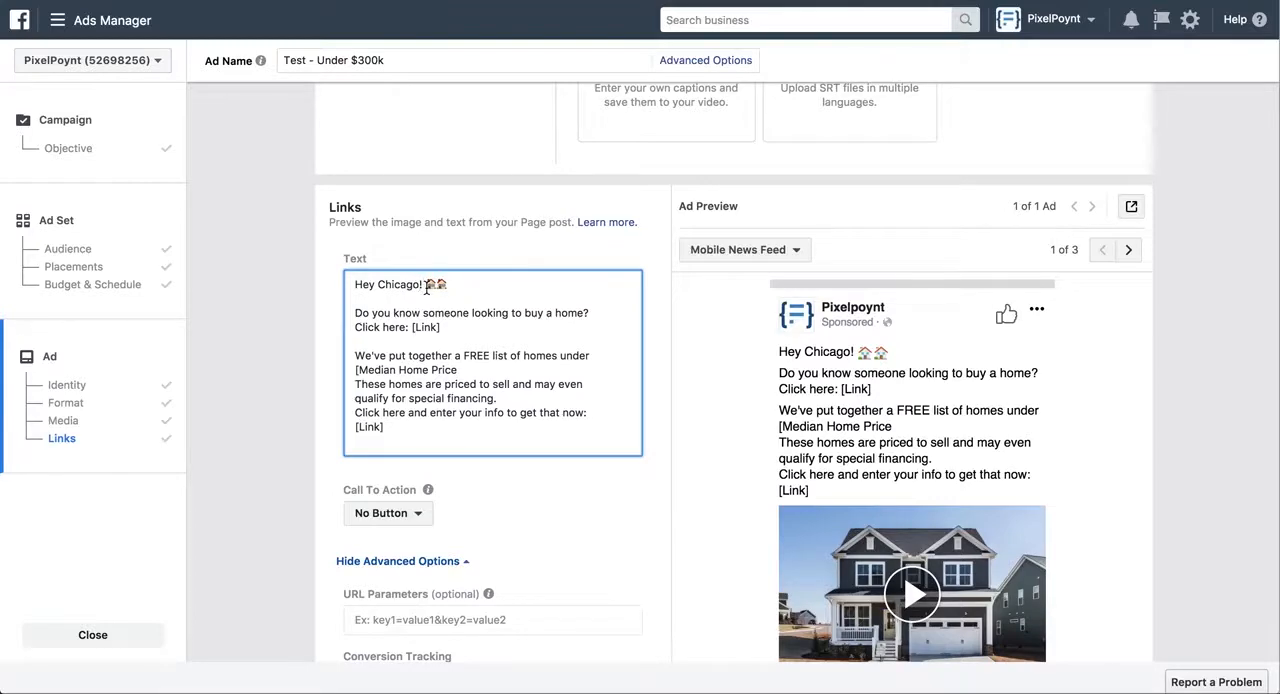
scroll(427, 288, "down", 1)
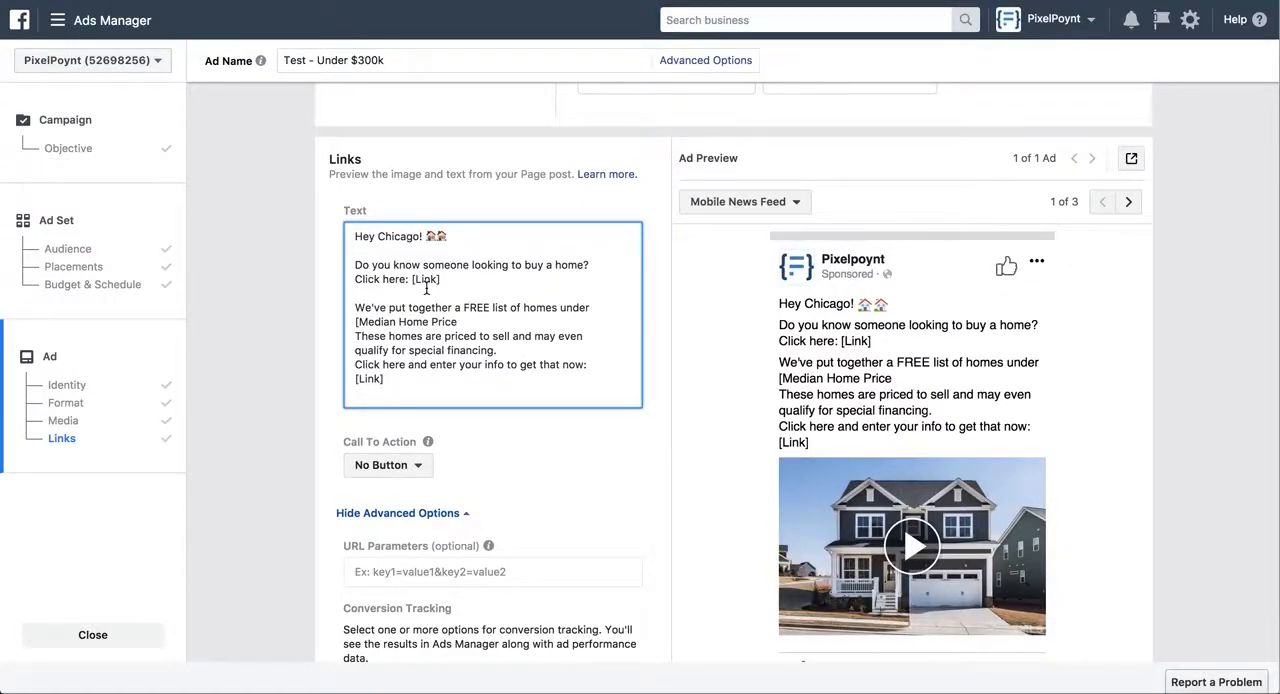
Set the ad's call to action to Learn More
scroll(427, 288, "down", 1)
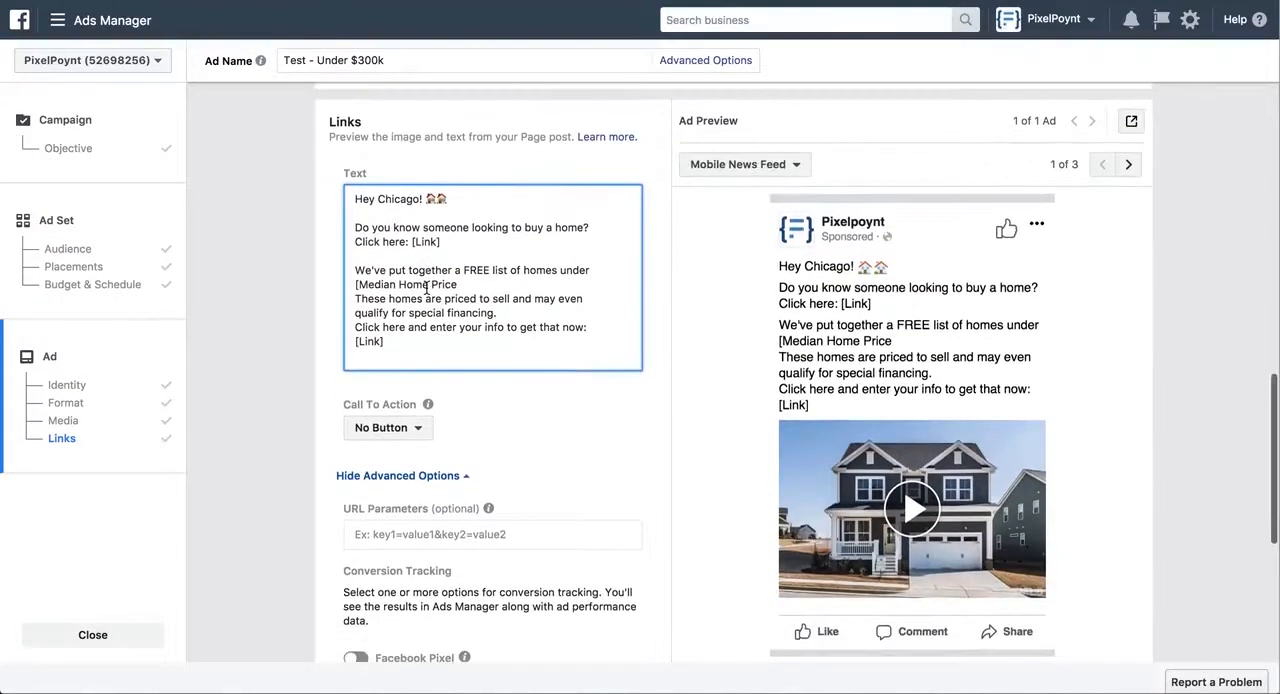
scroll(427, 288, "down", 1)
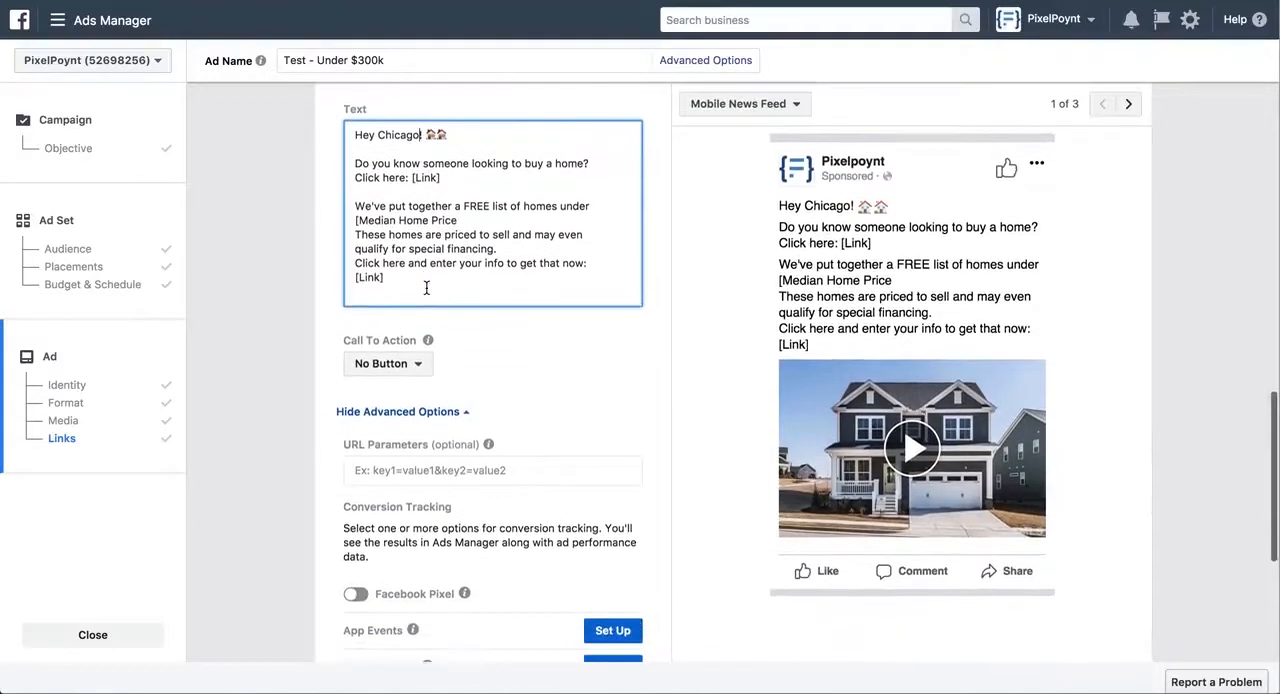
left_click(418, 357)
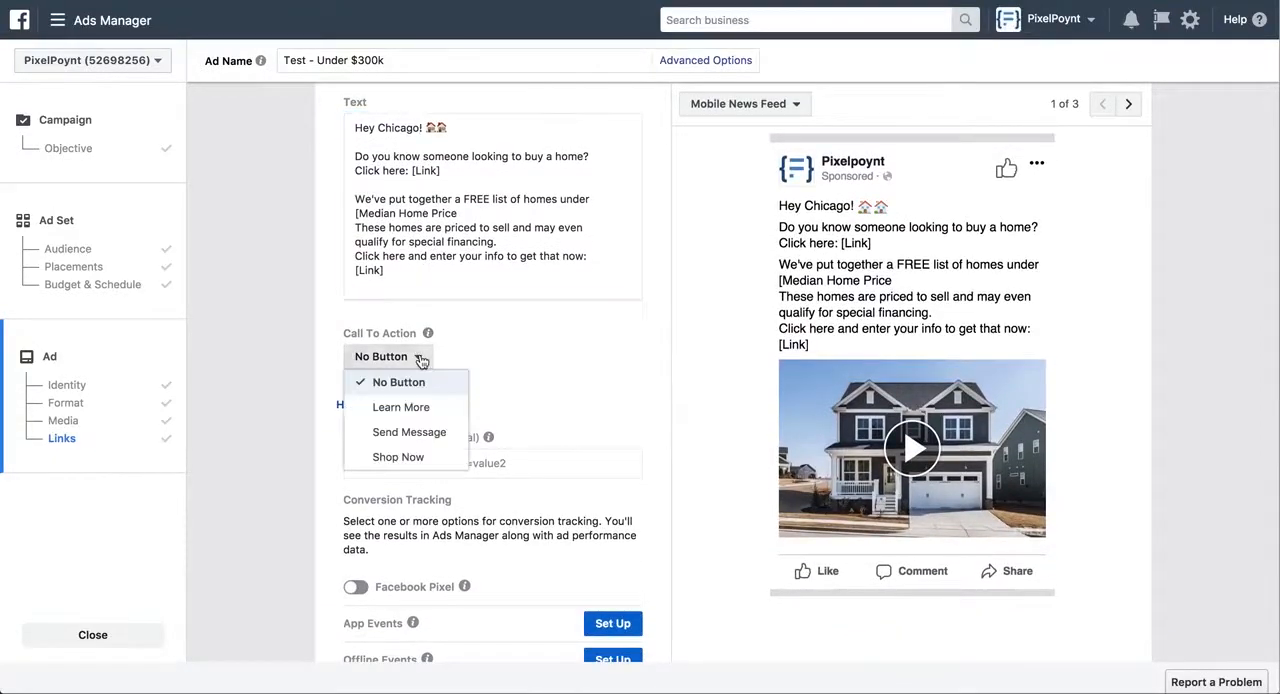
left_click(417, 406)
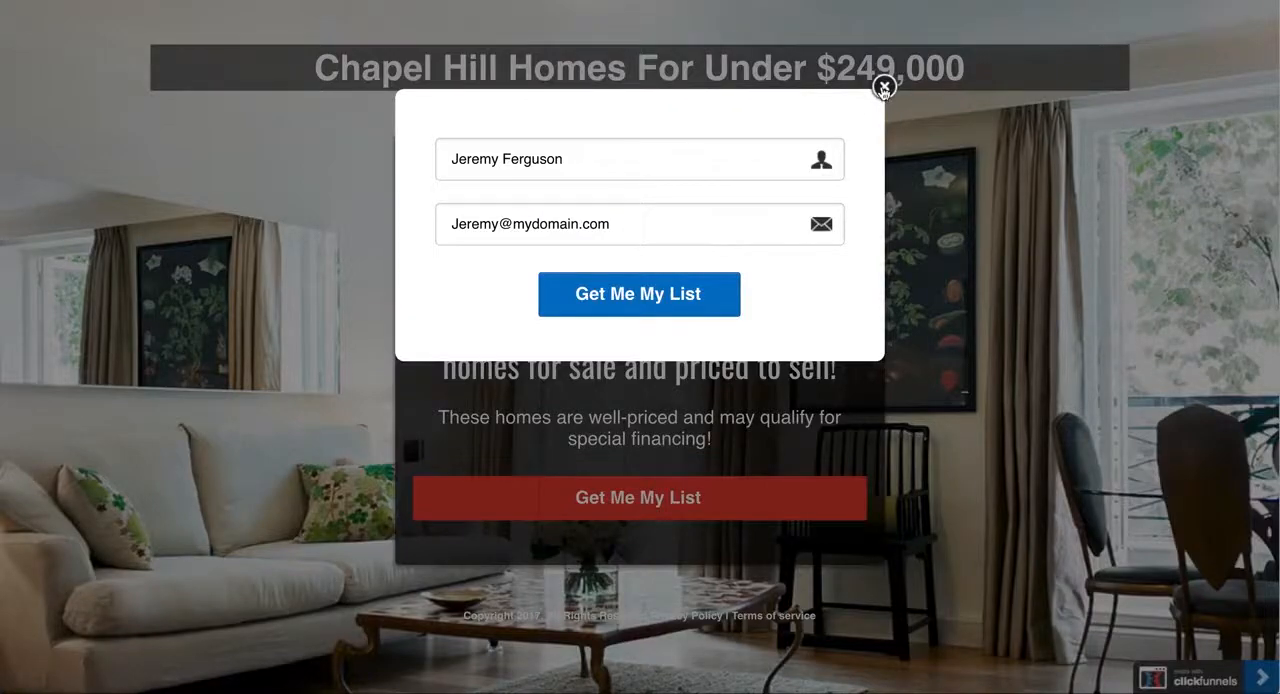
left_click(884, 89)
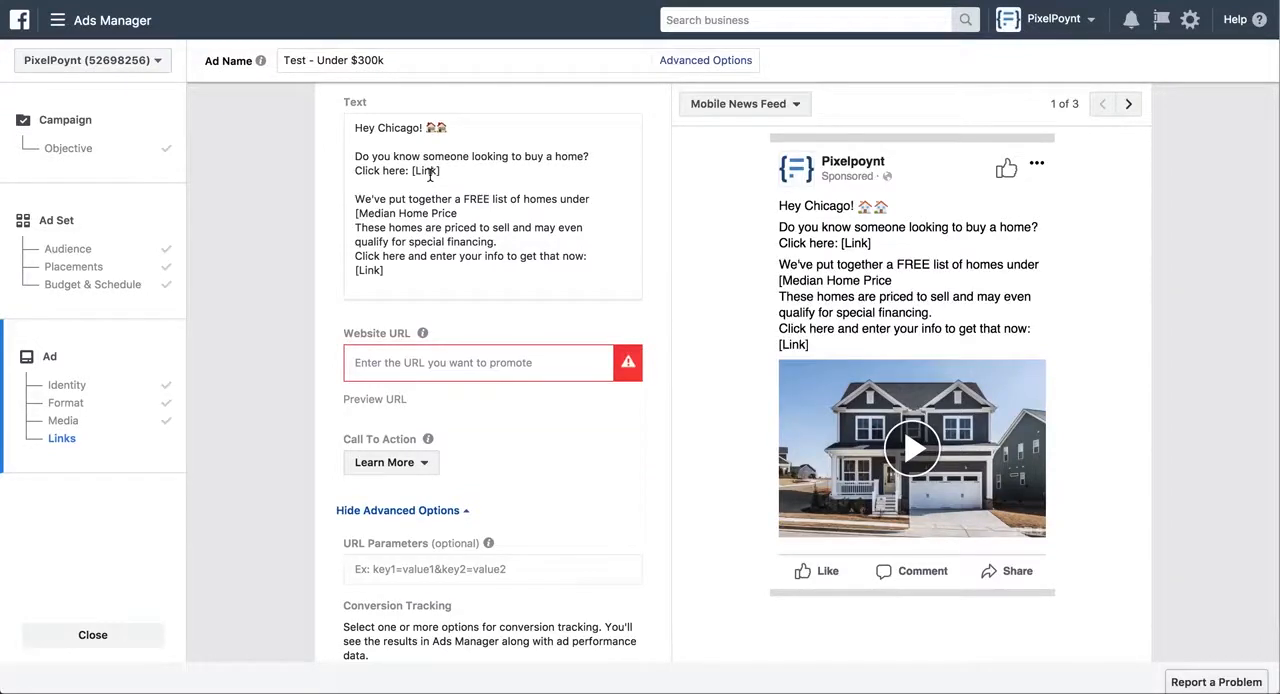
Examine the ad's remaining link settings, conversion tracking options, compliance notice and mobile news feed preview
scroll(430, 174, "down", 3)
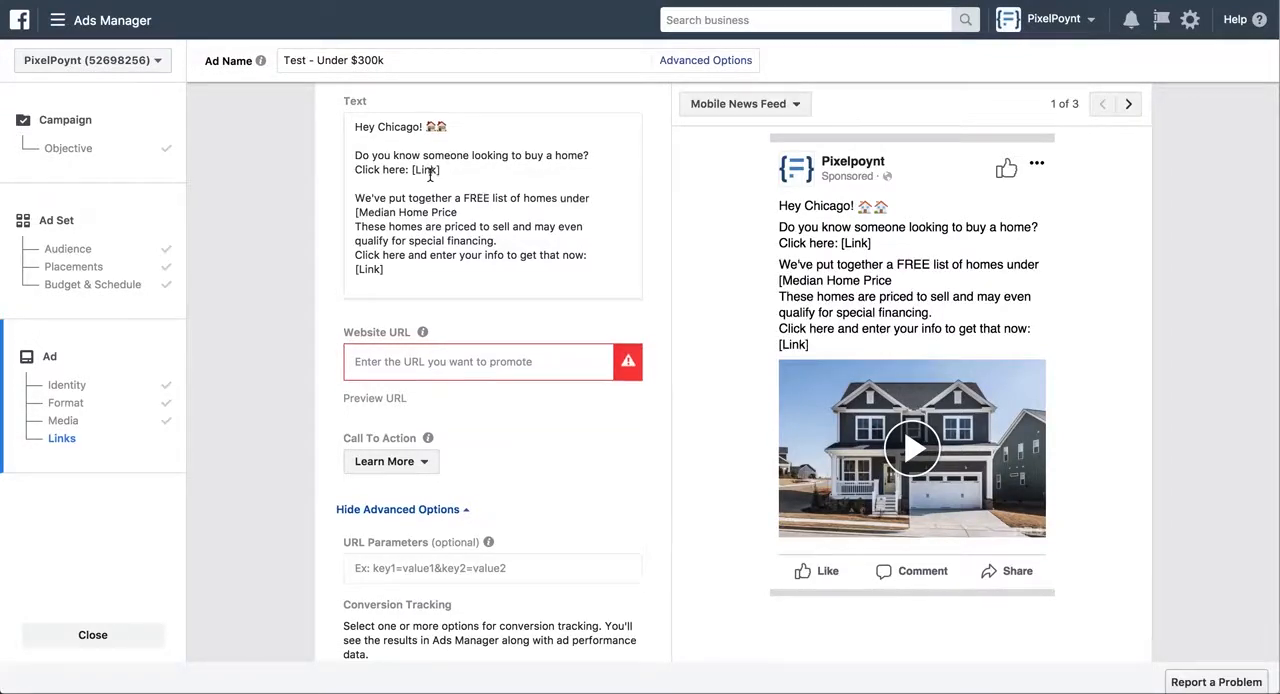
scroll(430, 174, "down", 4)
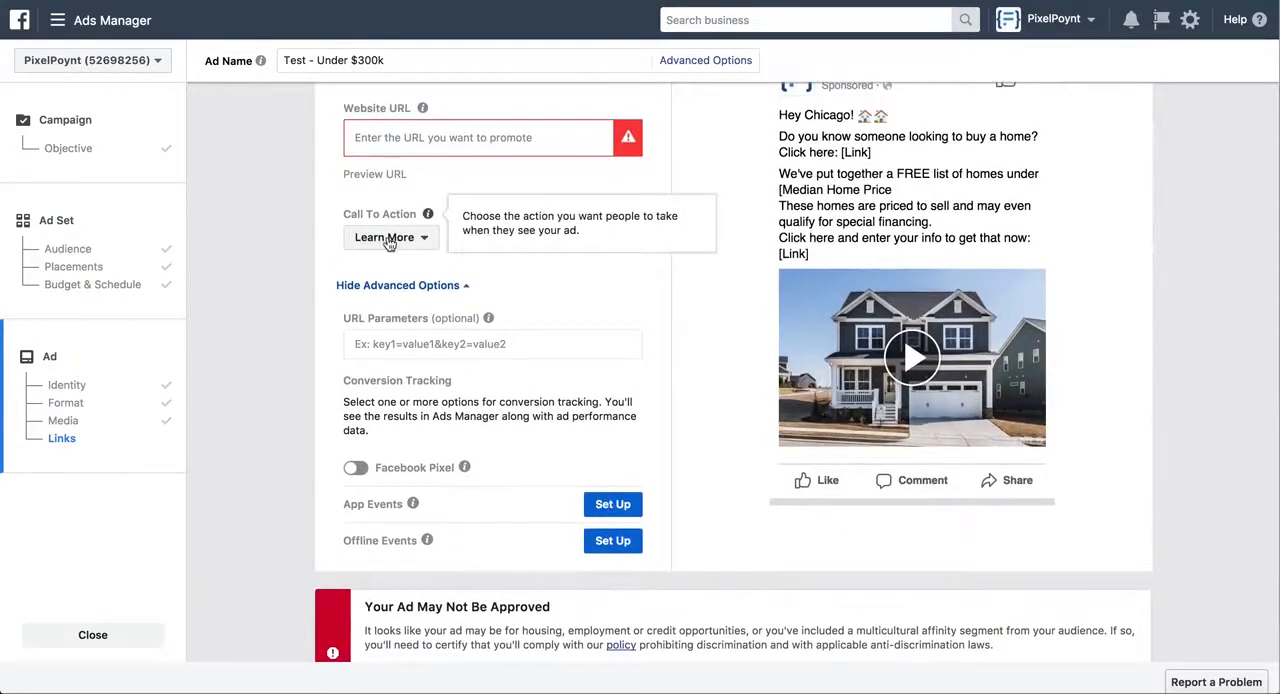
scroll(390, 240, "down", 4)
scroll(390, 242, "down", 2)
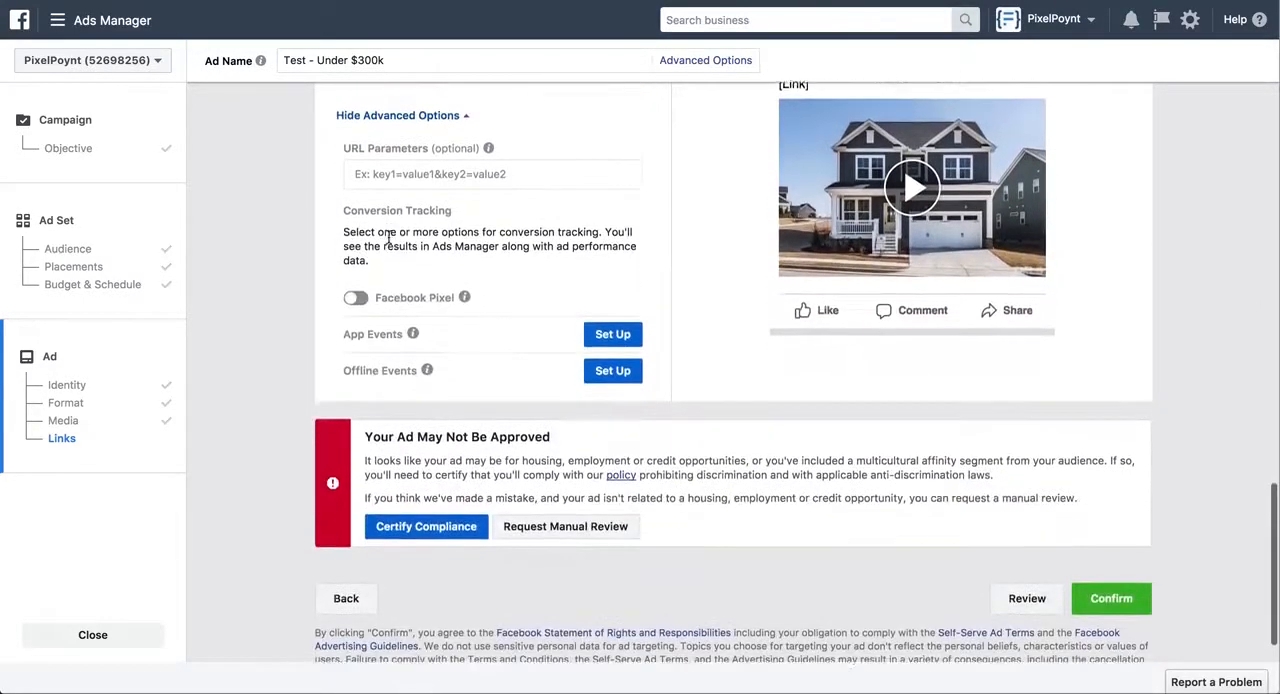
scroll(390, 242, "up", 2)
scroll(388, 236, "up", 2)
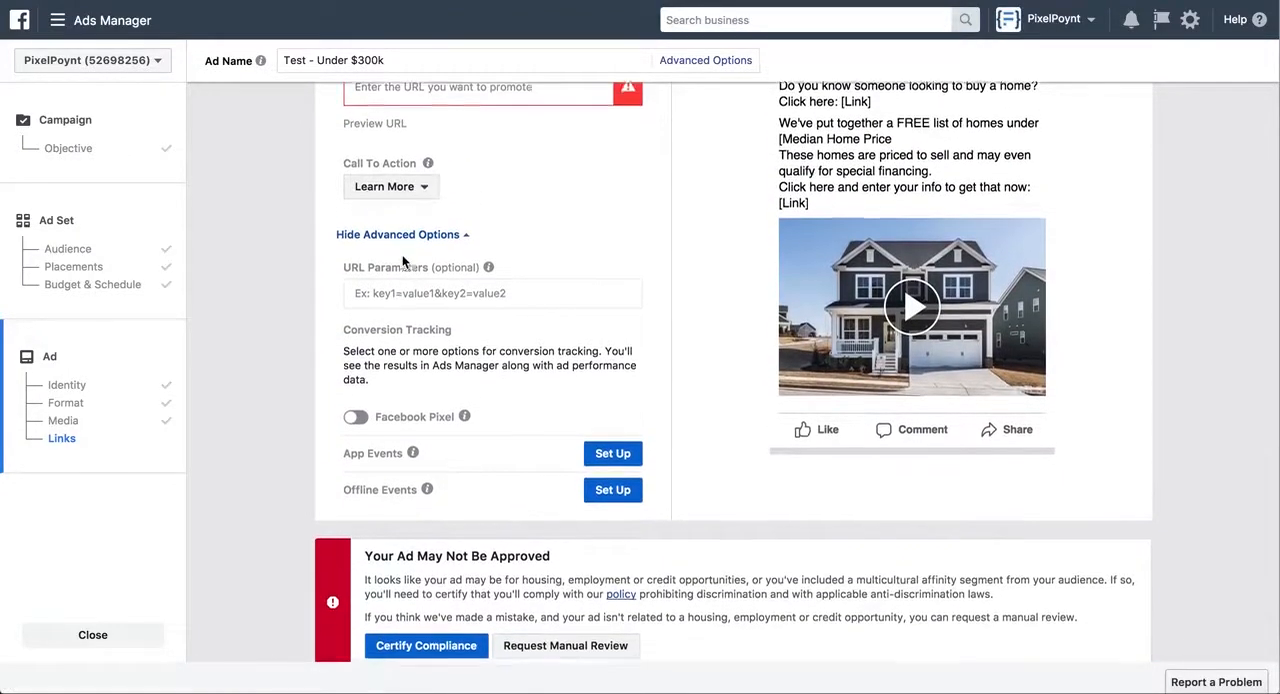
scroll(403, 261, "down", 1)
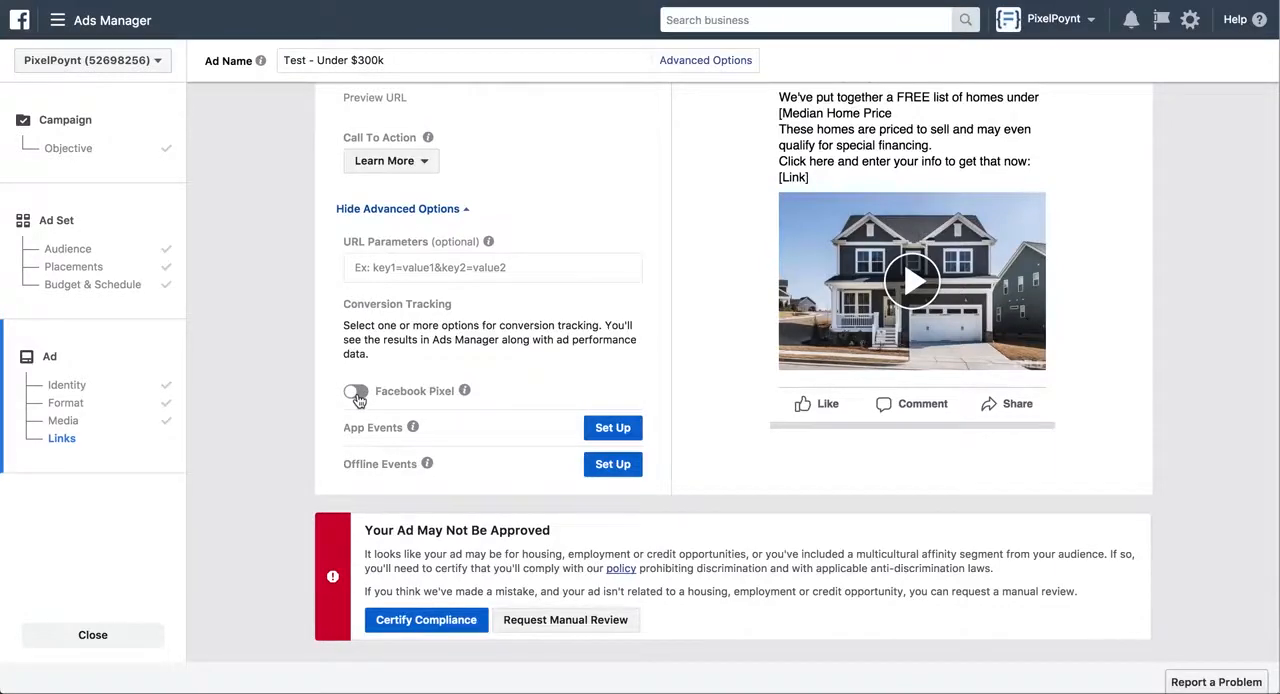
scroll(357, 398, "up", 3)
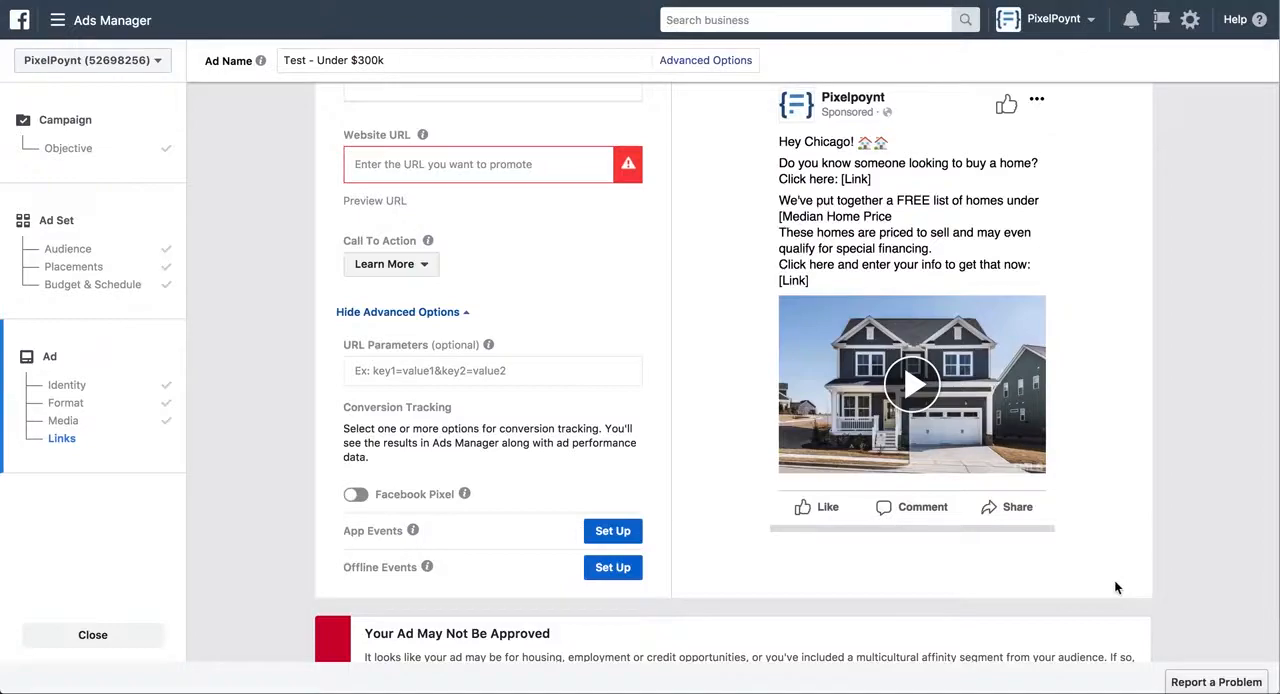
scroll(1117, 588, "down", 3)
scroll(1117, 588, "up", 3)
scroll(1117, 588, "up", 5)
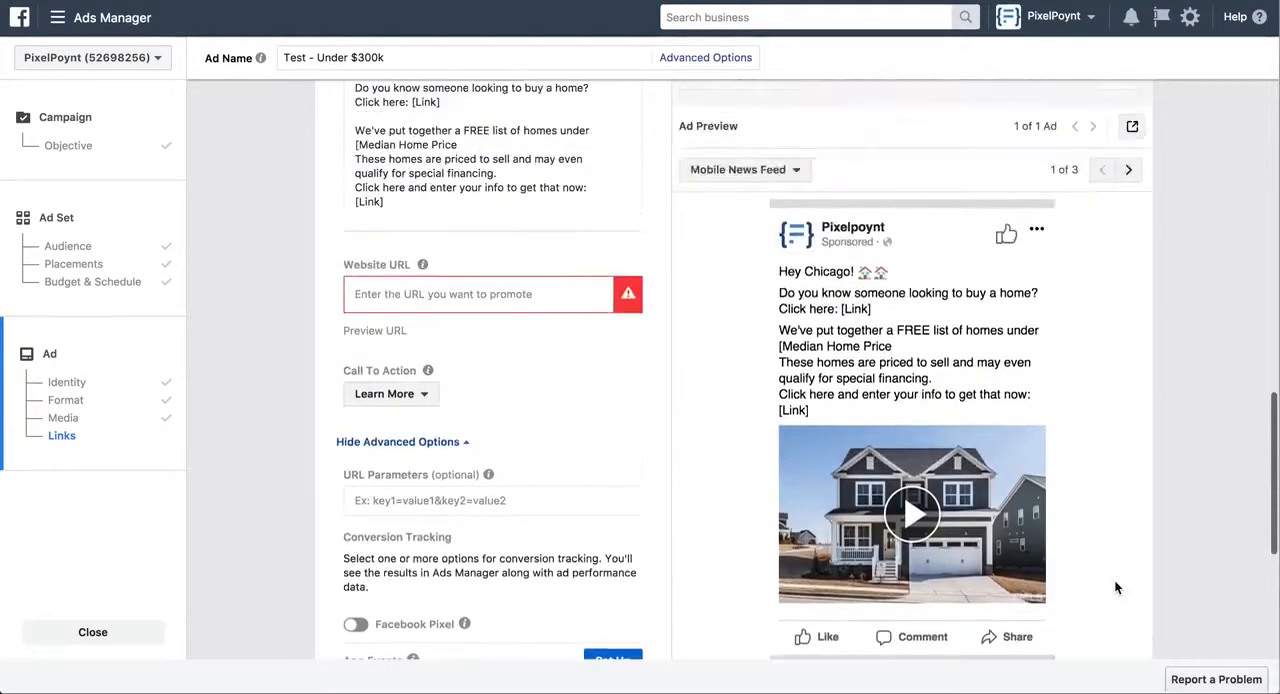
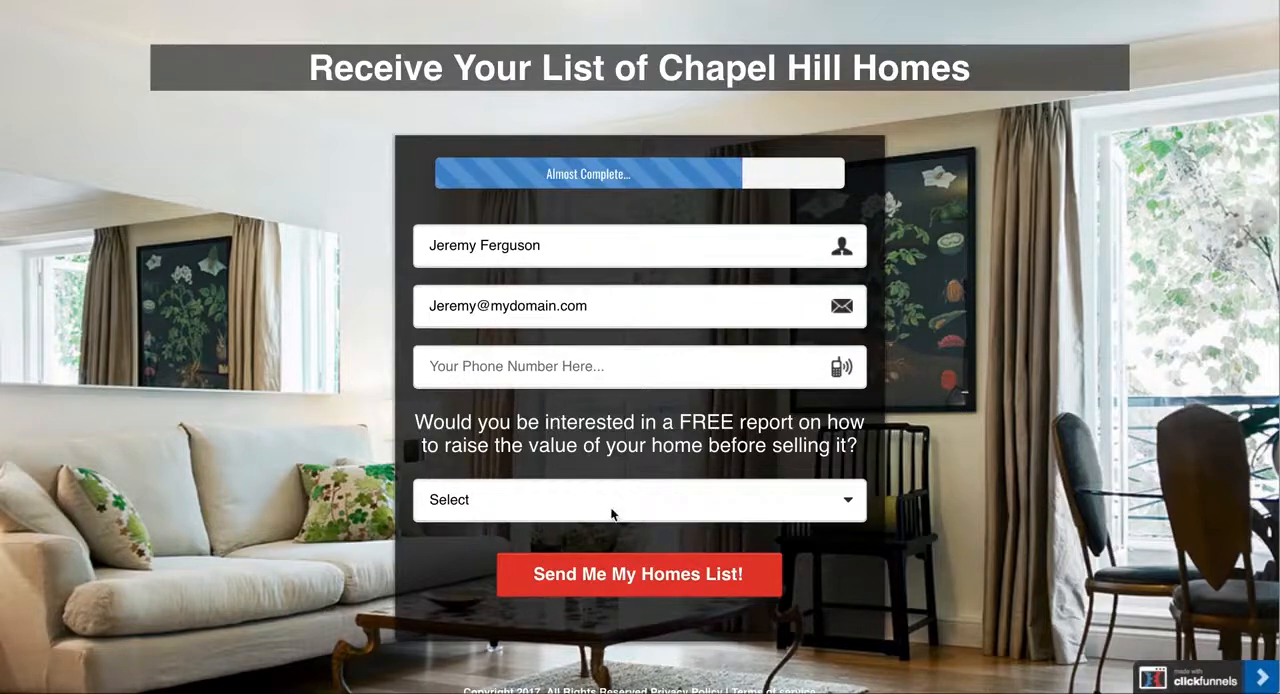
Answer the Chapel Hill homes form's free report question with "Yes, I would LOVE that!"
left_click(656, 511)
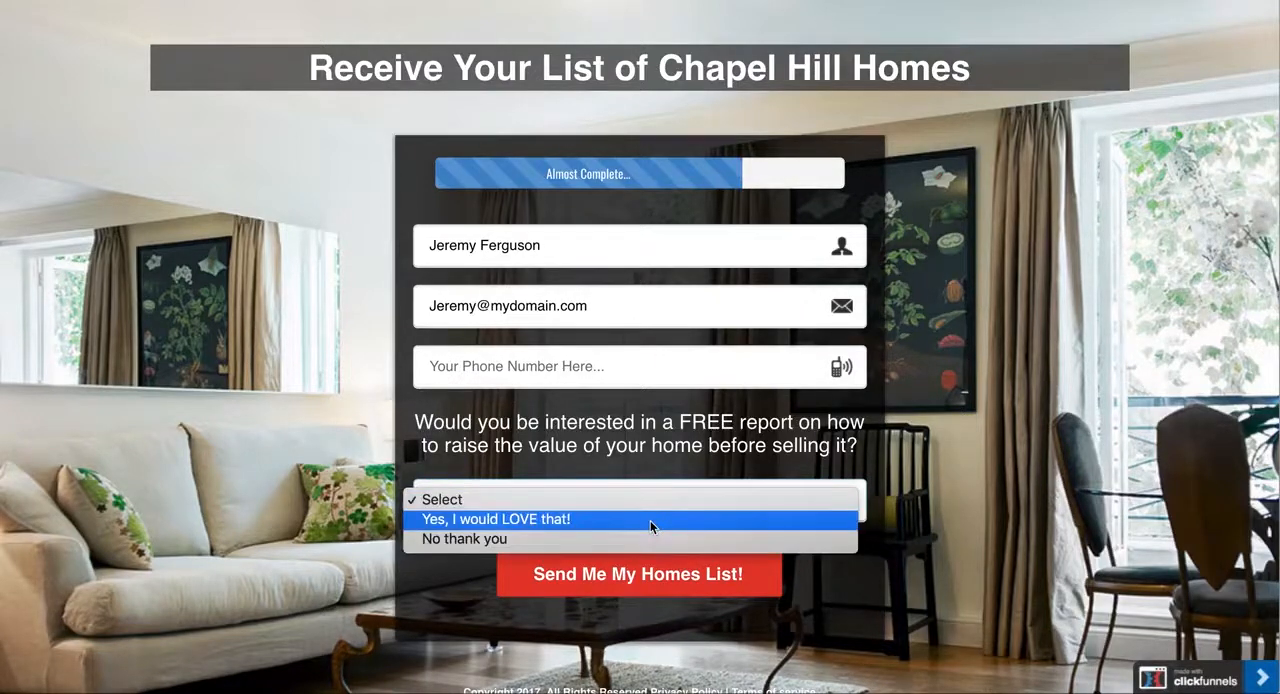
left_click(650, 520)
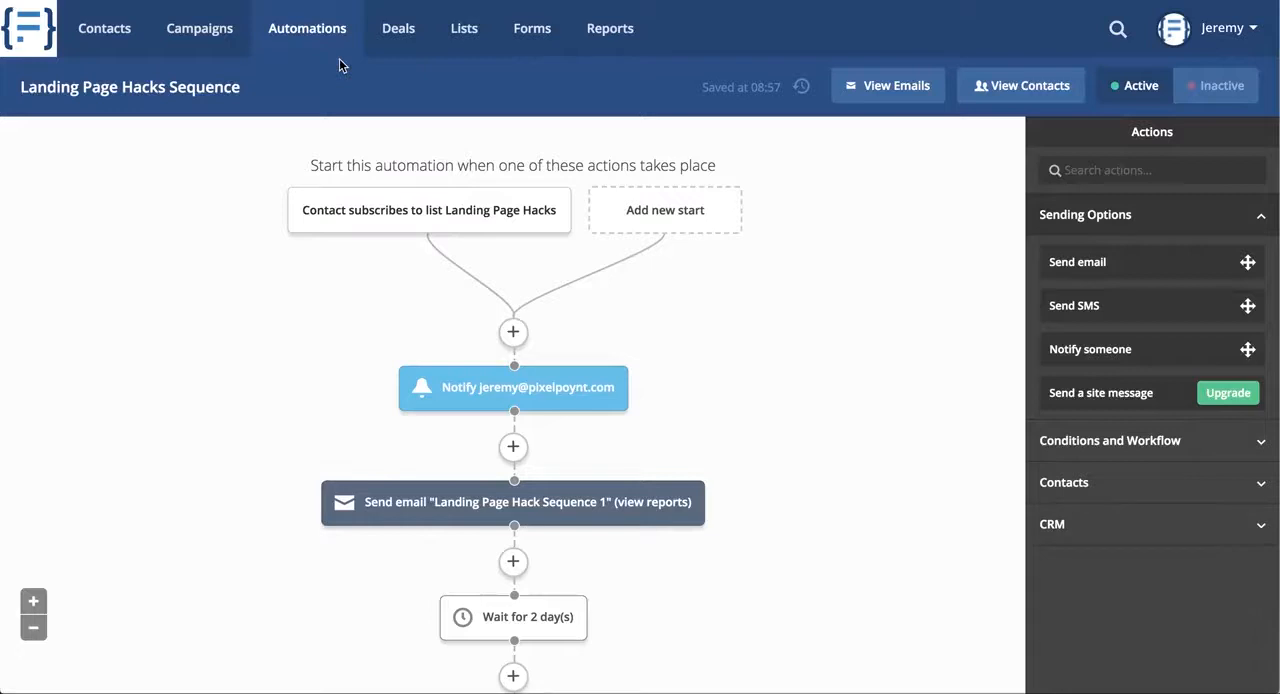
In ActiveCampaign, examine the Landing Page Hacks Sequence automation from its list trigger through the notification, first email, wait and open-condition branches
mouse_move(408, 220)
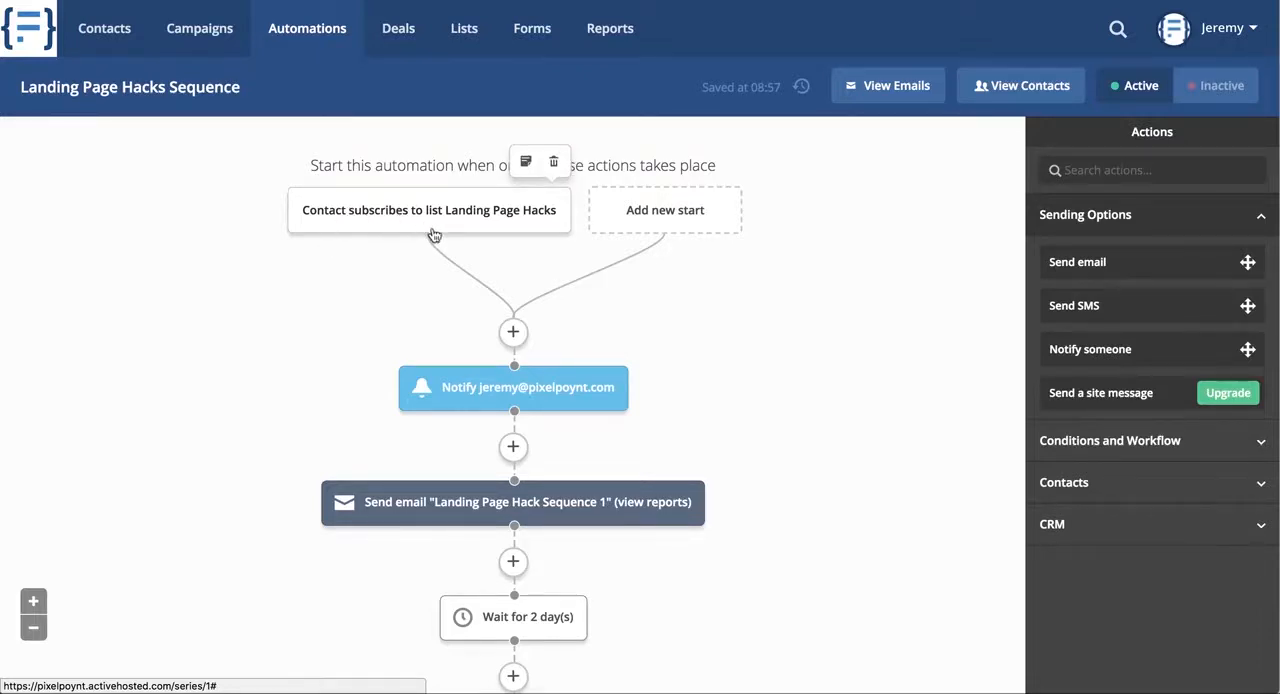
mouse_move(456, 400)
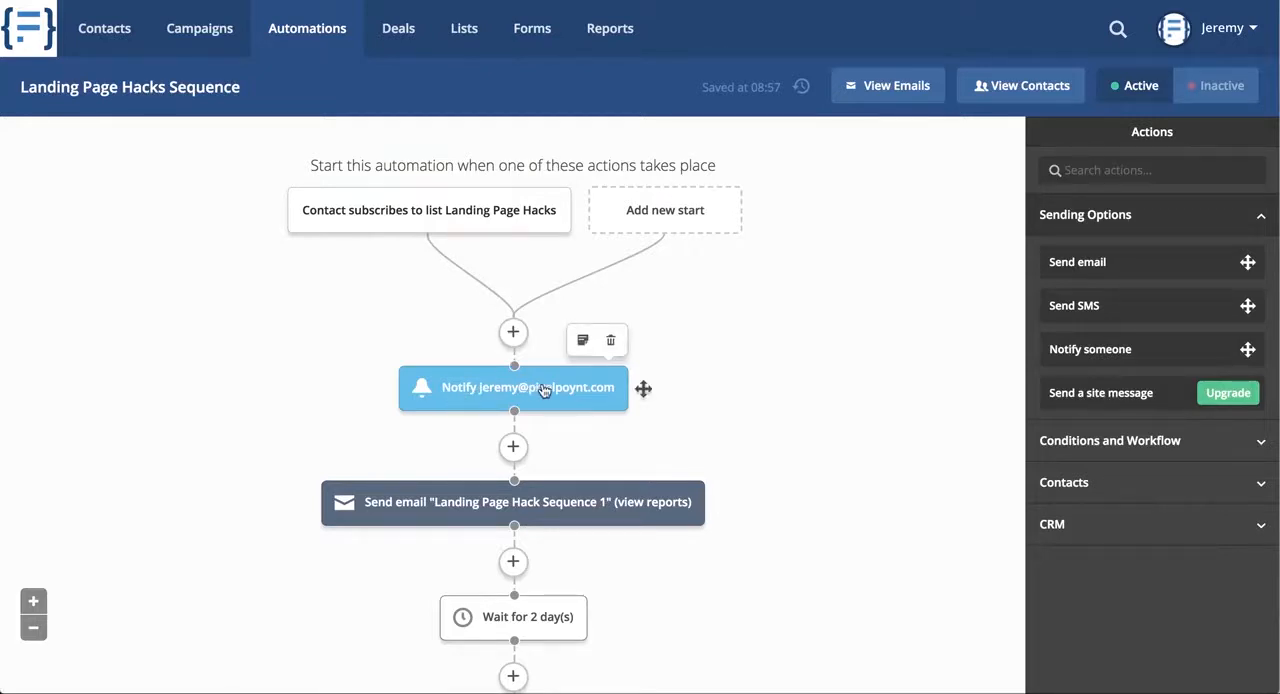
mouse_move(518, 395)
scroll(549, 385, "down", 2)
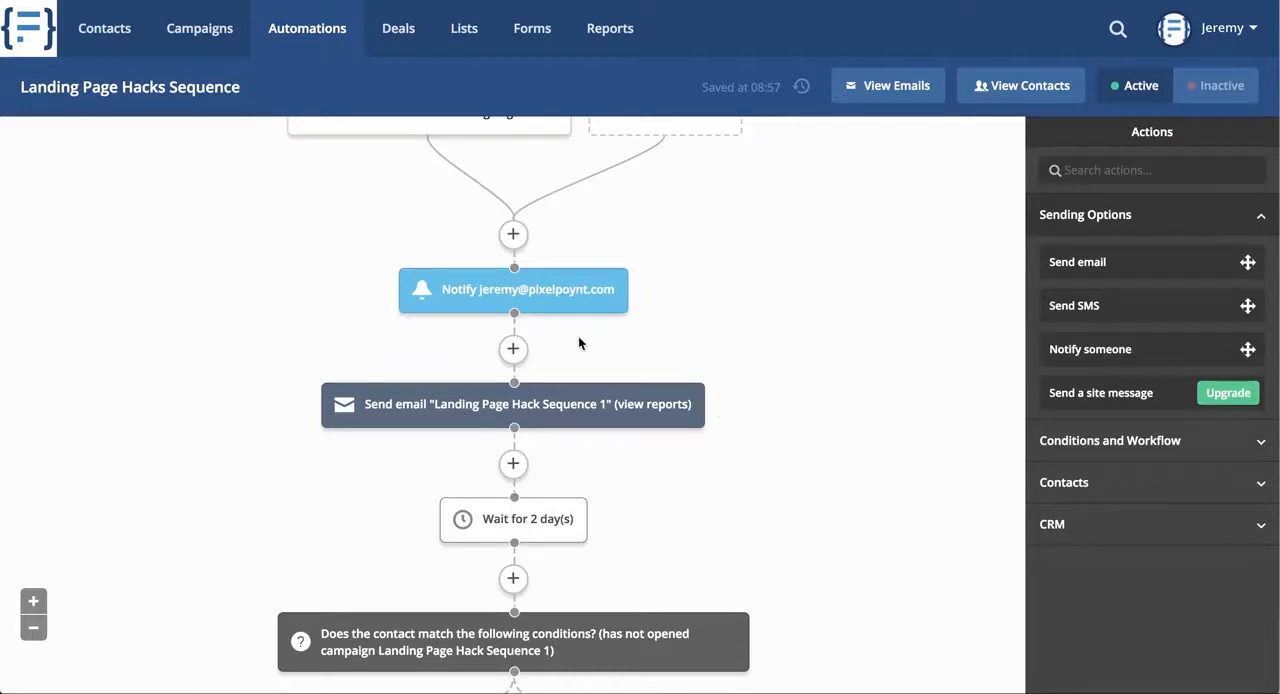
scroll(578, 337, "down", 1)
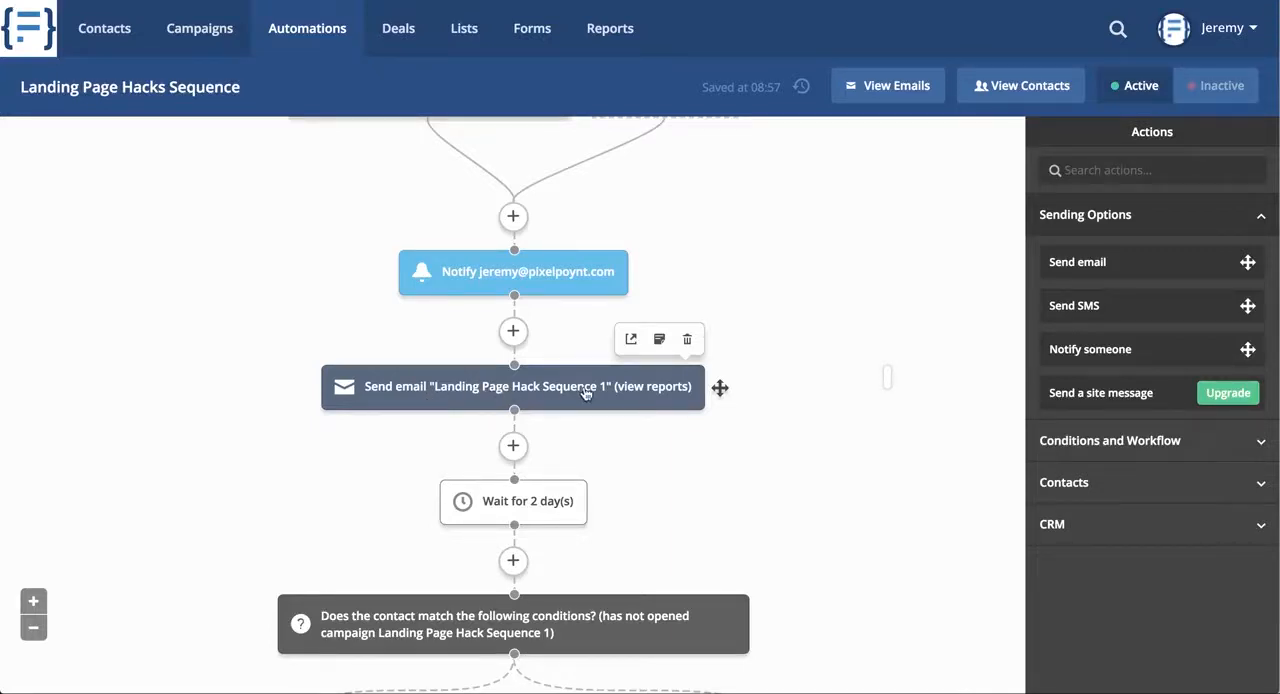
scroll(585, 393, "down", 2)
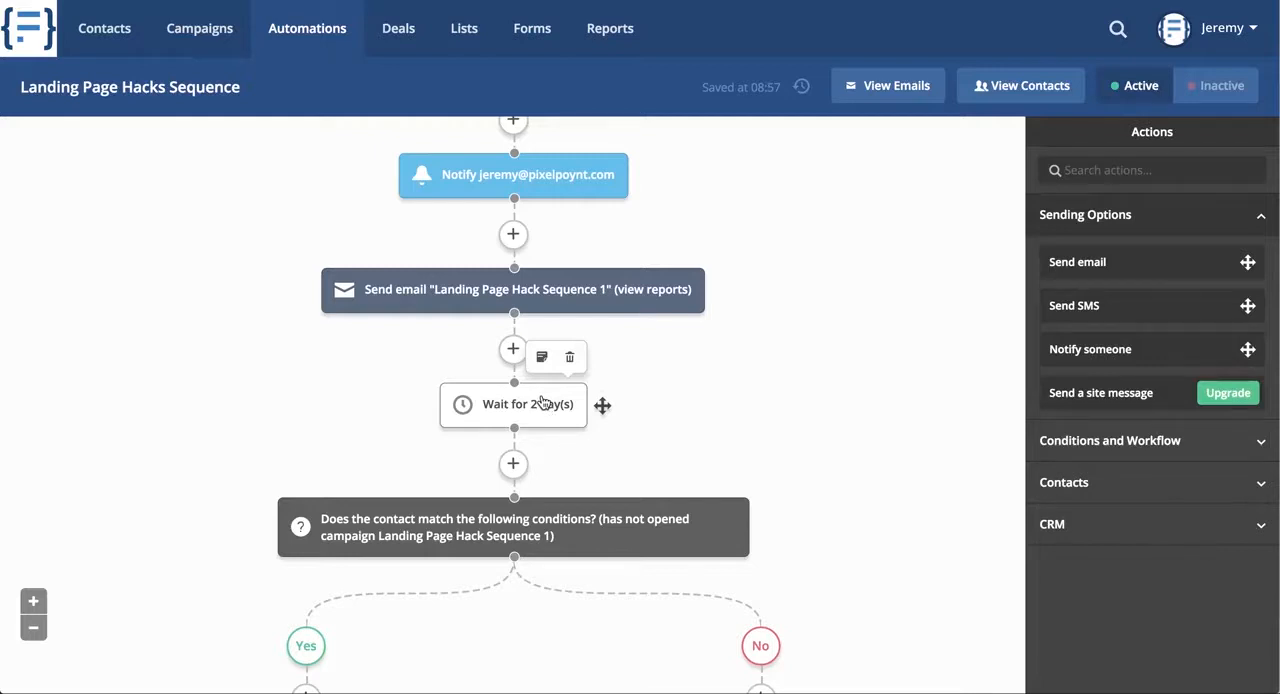
scroll(366, 540, "down", 2)
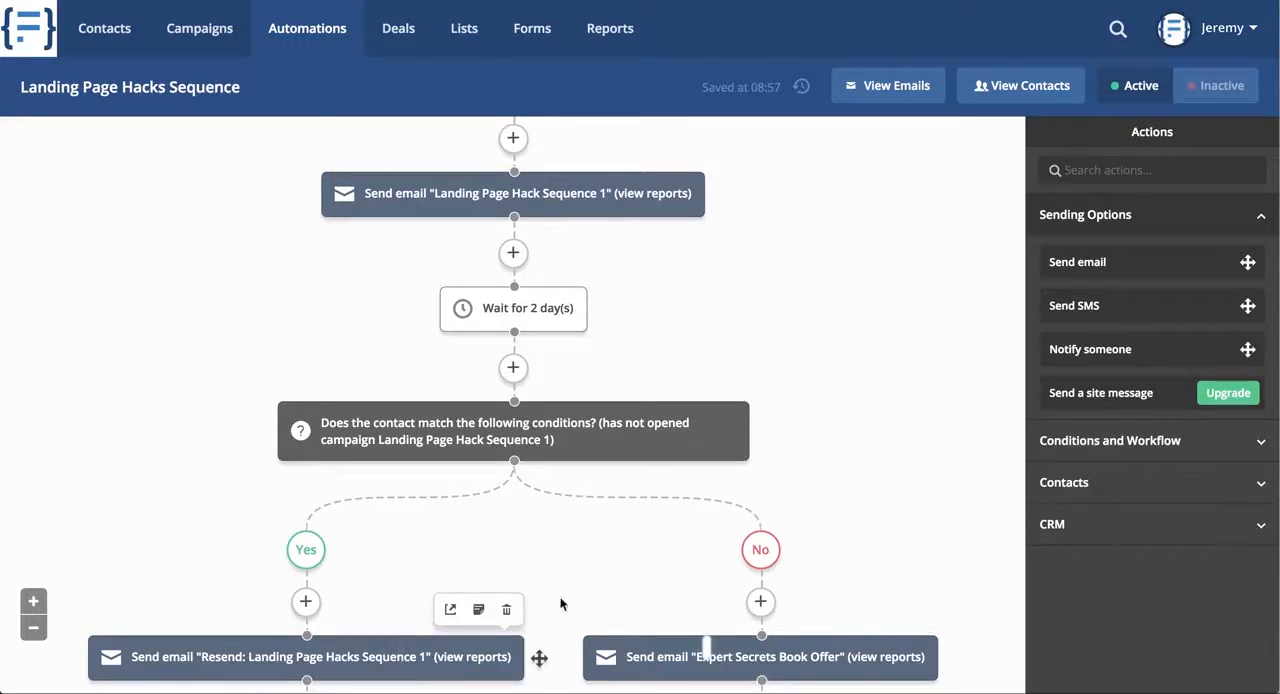
scroll(787, 631, "up", 1)
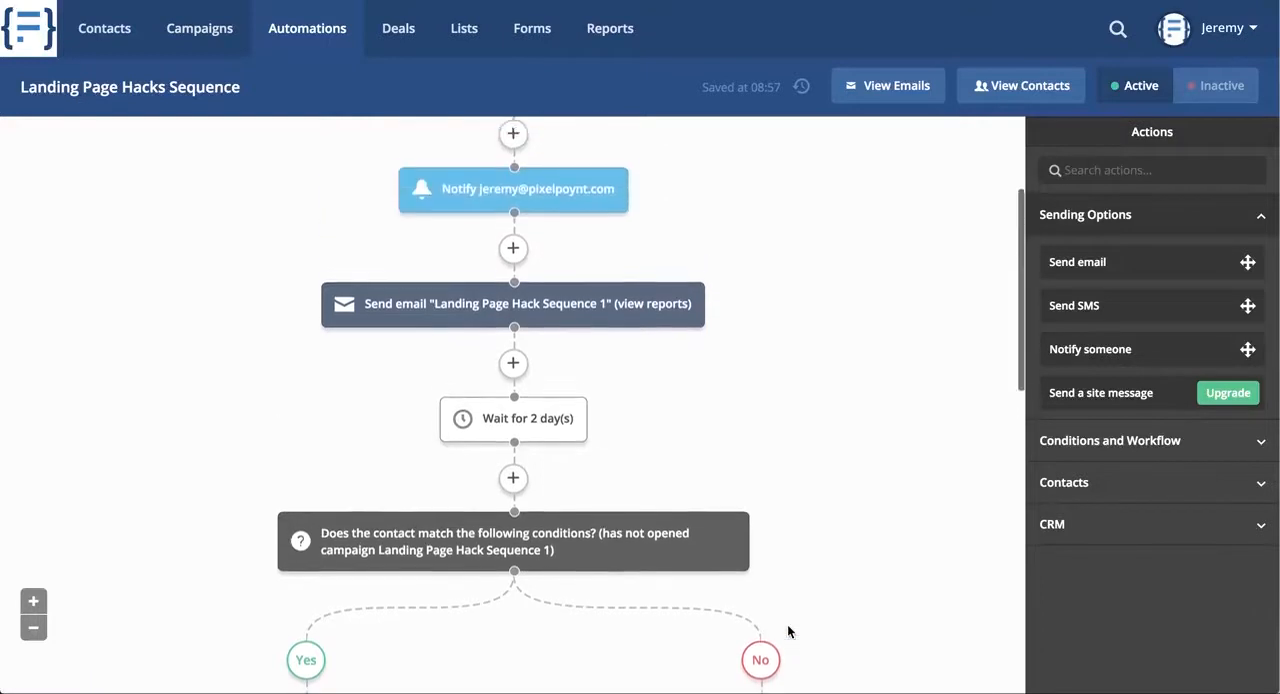
scroll(789, 470, "down", 1)
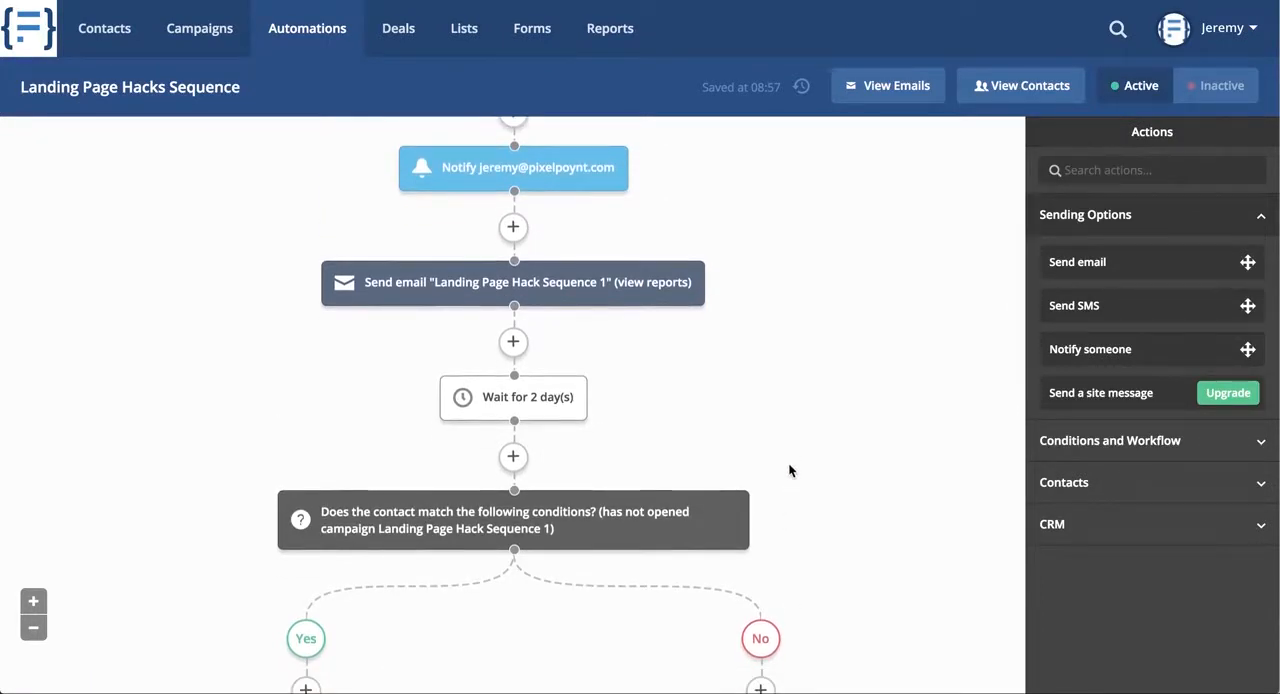
scroll(788, 463, "down", 1)
scroll(788, 463, "up", 3)
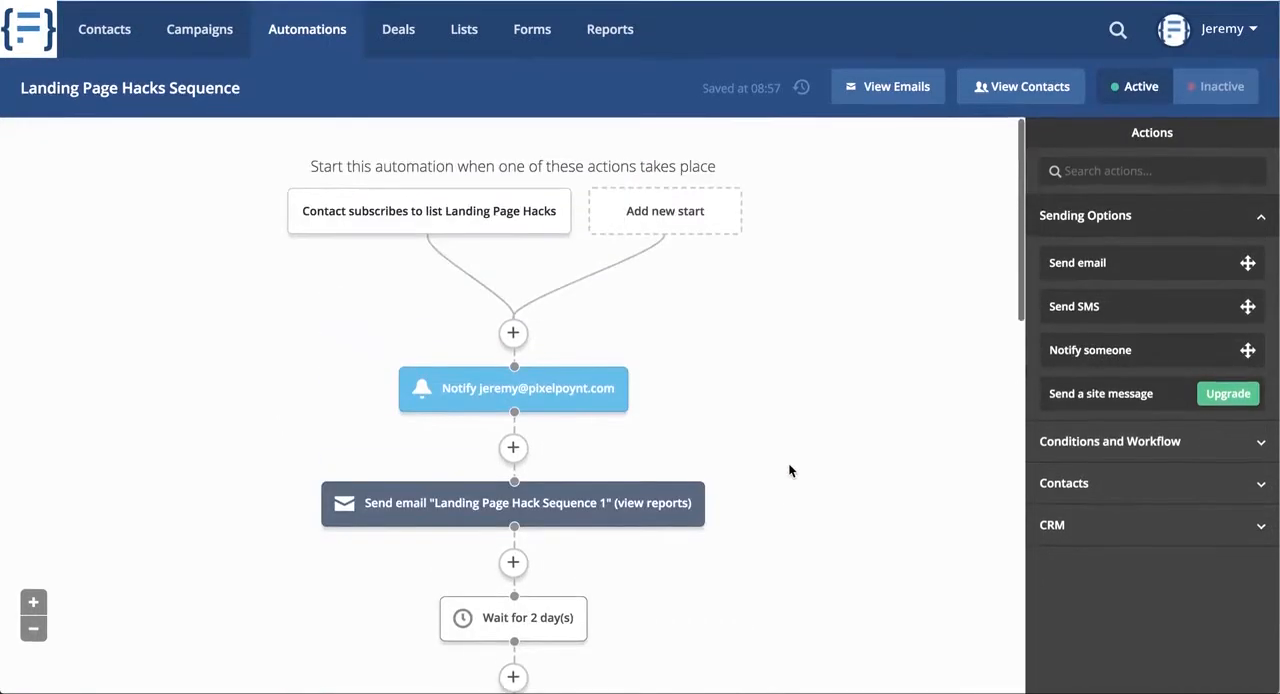
Inspect the wait type options of the wait action following the "Landing Page Hack Sequence 1" email, leaving its settings unsaved
left_click(516, 617)
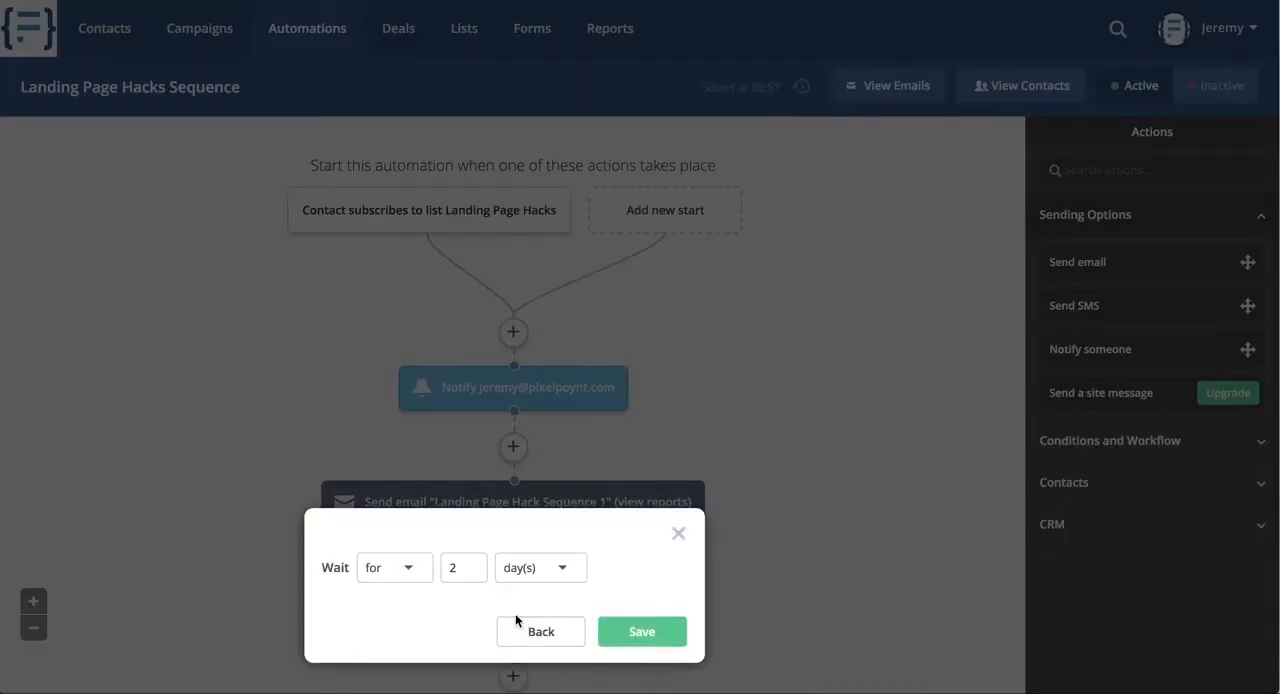
left_click(397, 572)
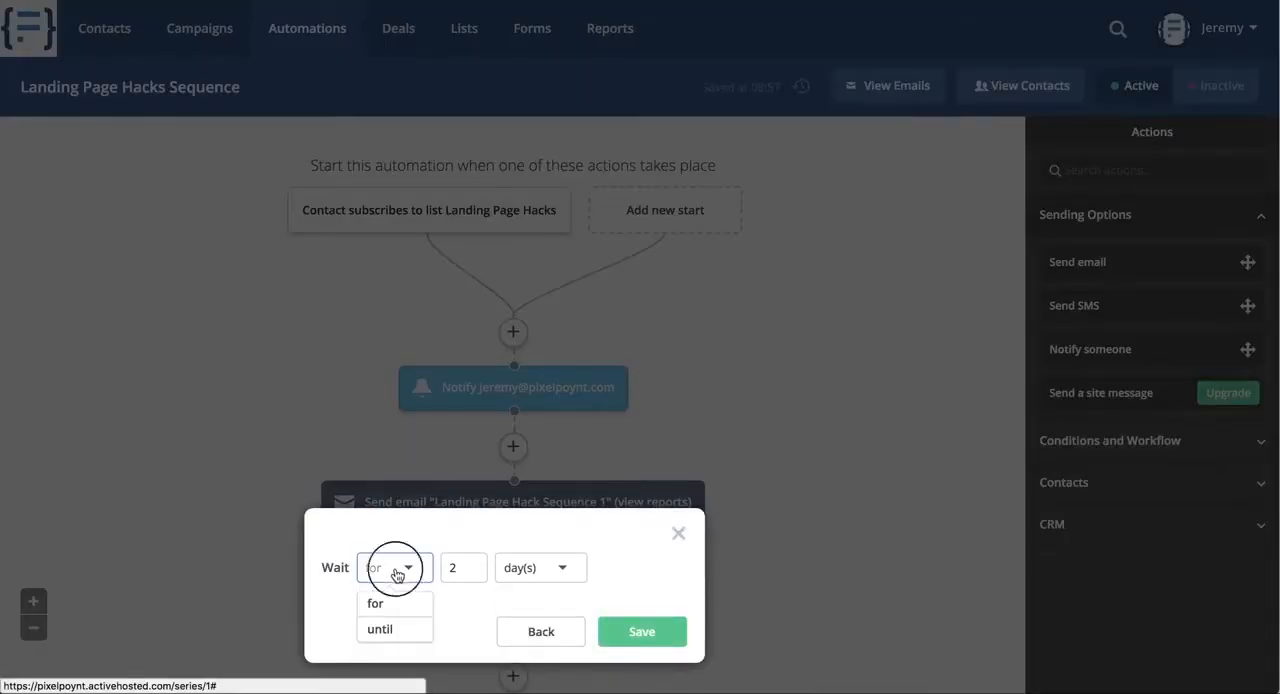
left_click(397, 572)
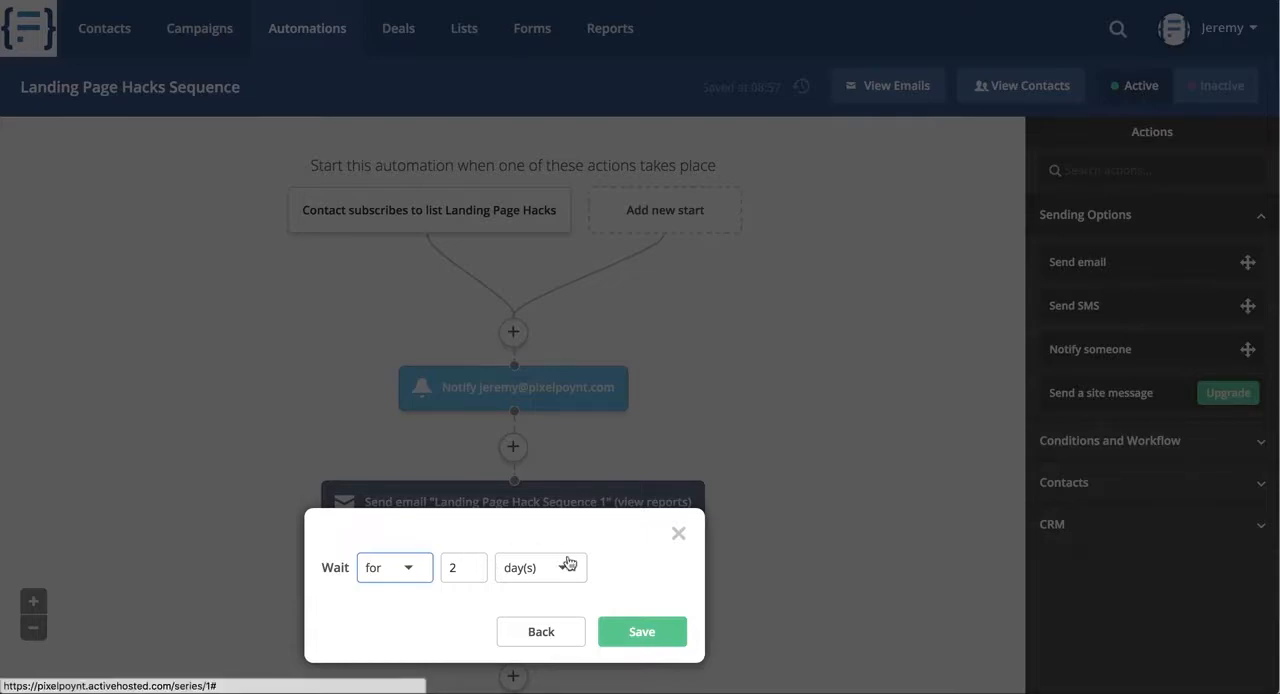
left_click(680, 533)
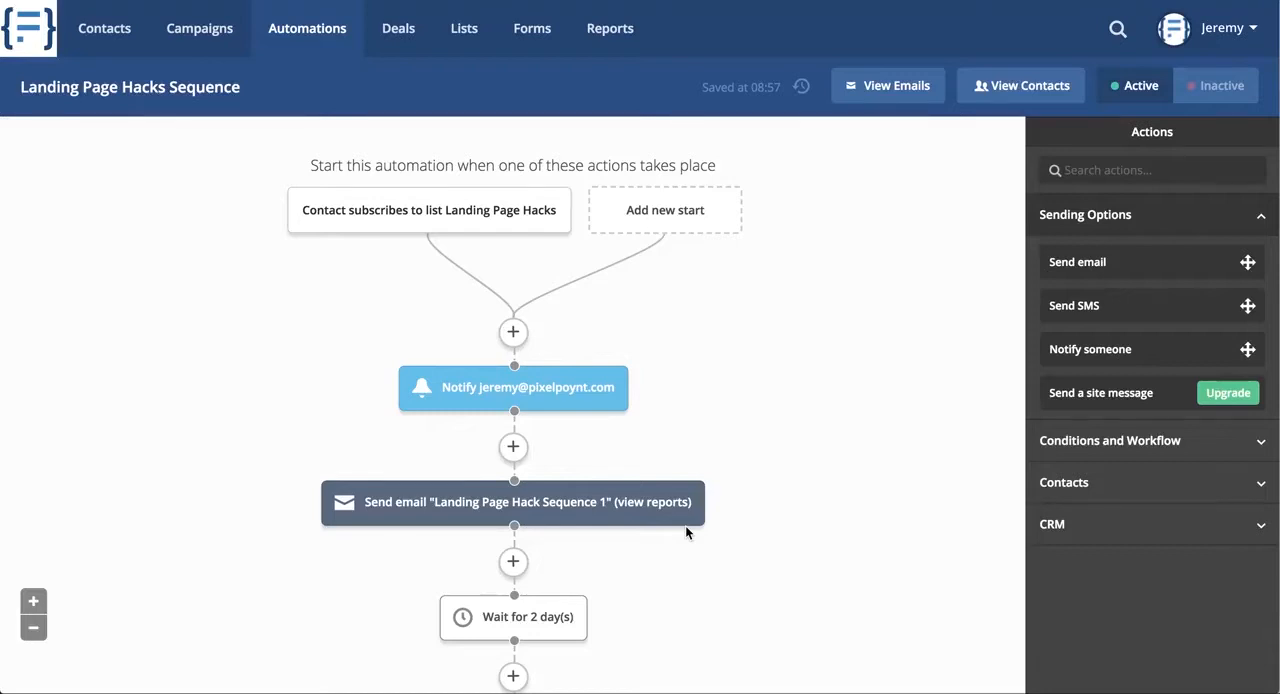
scroll(668, 406, "down", 1)
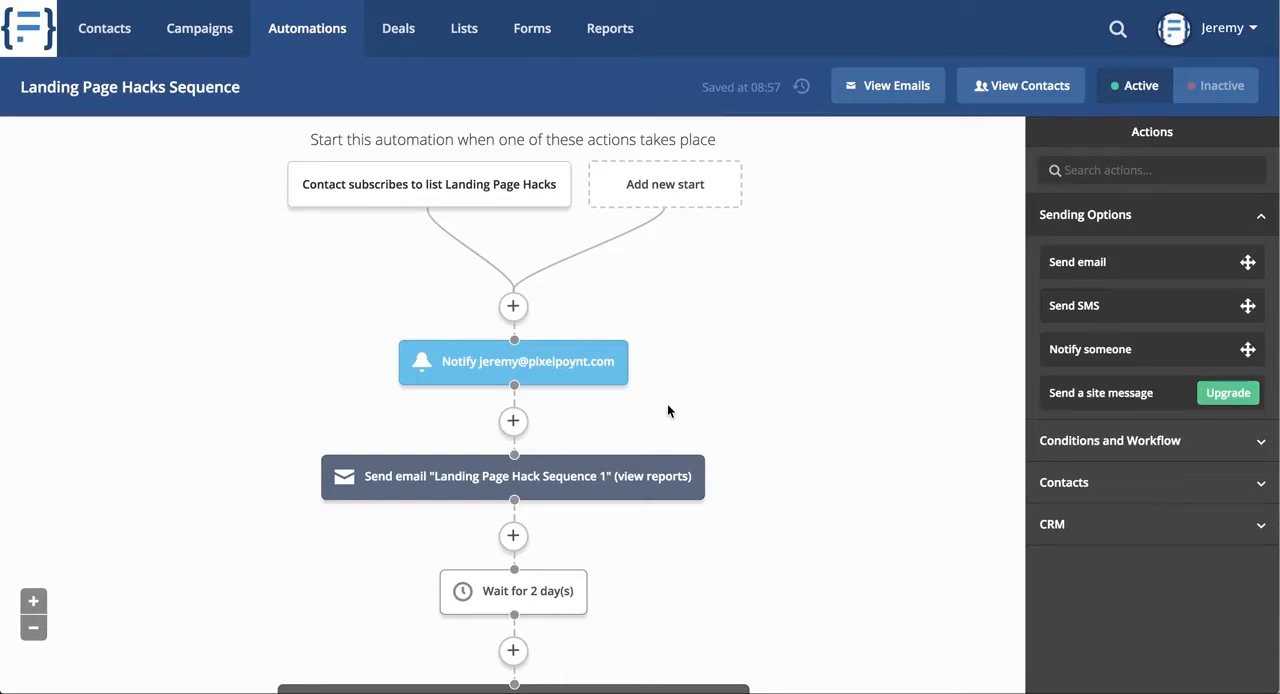
scroll(667, 405, "down", 1)
scroll(667, 405, "up", 1)
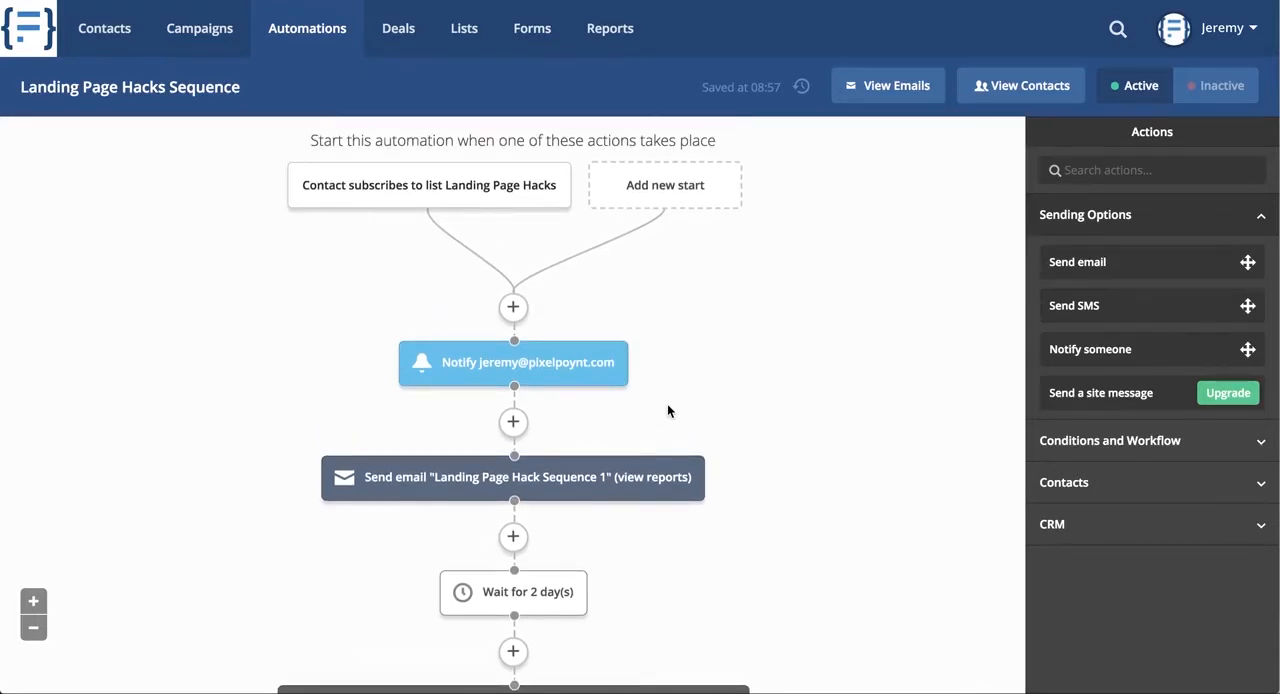
scroll(668, 410, "up", 1)
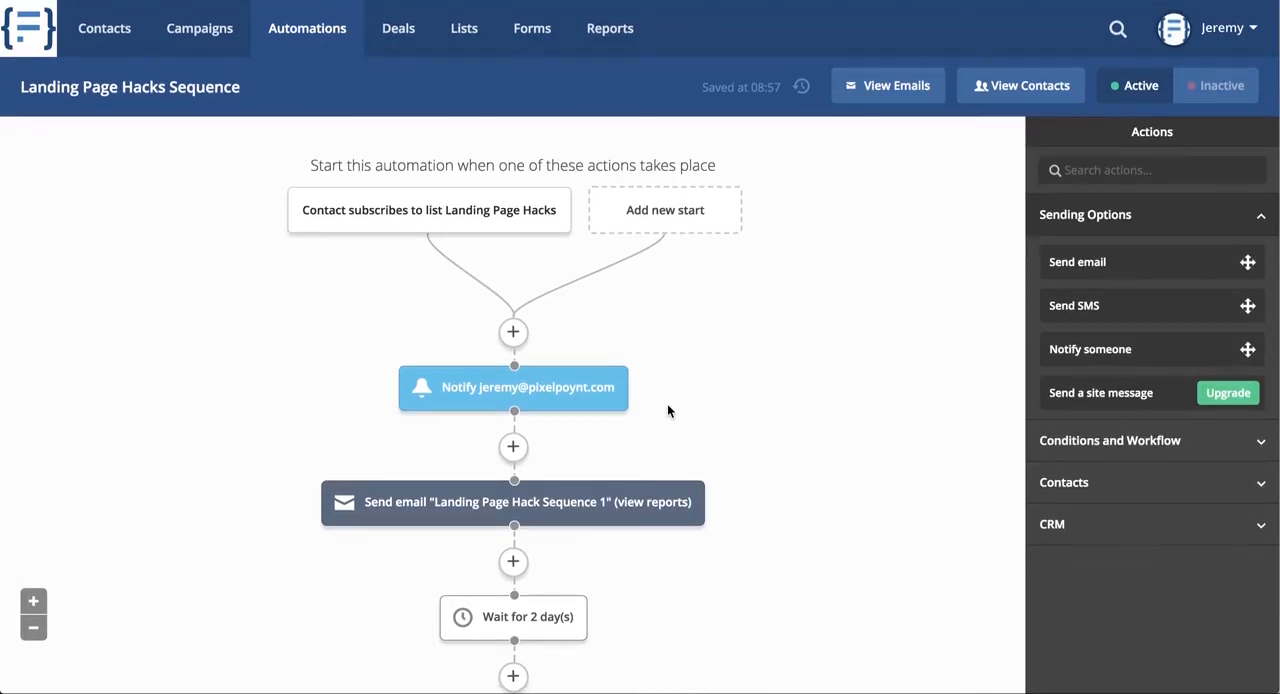
scroll(668, 410, "down", 5)
scroll(668, 410, "up", 4)
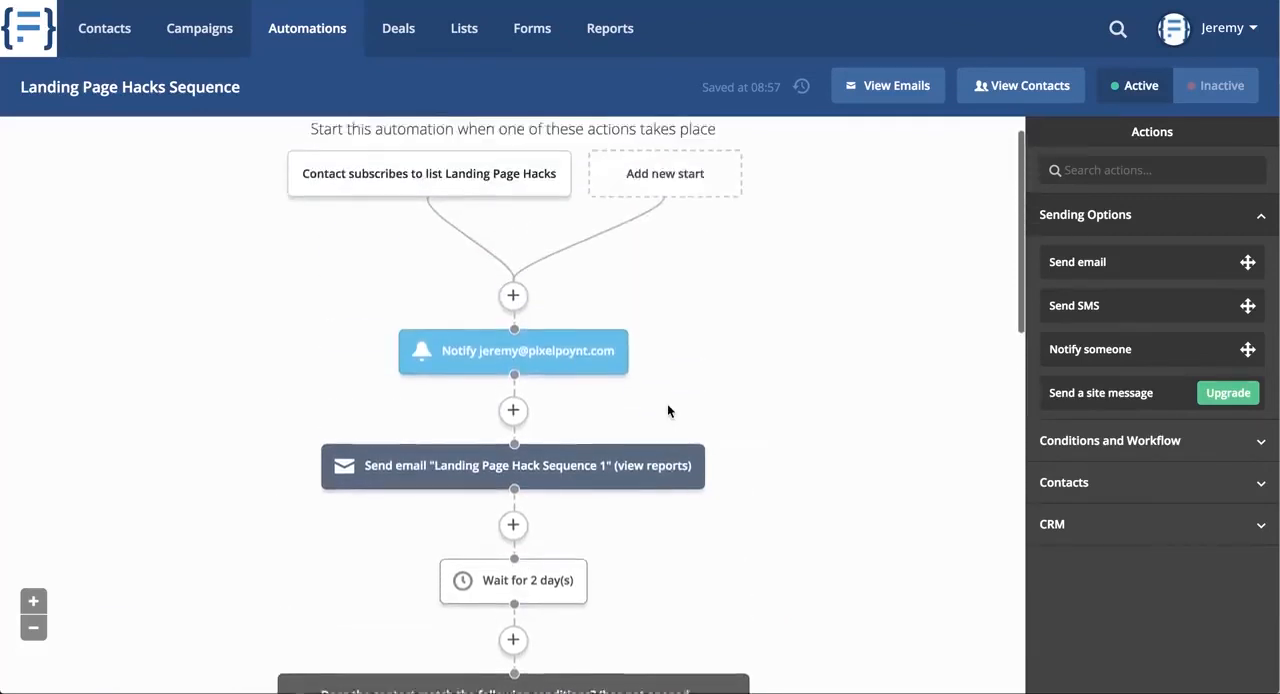
scroll(668, 410, "up", 1)
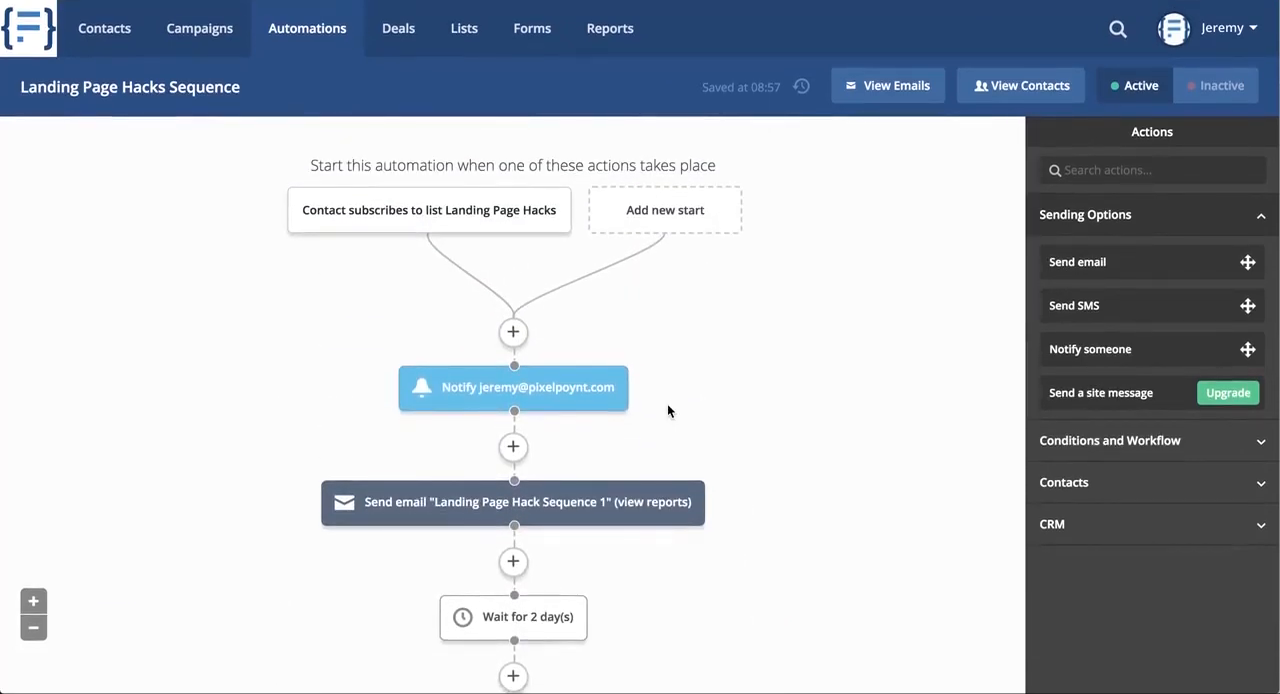